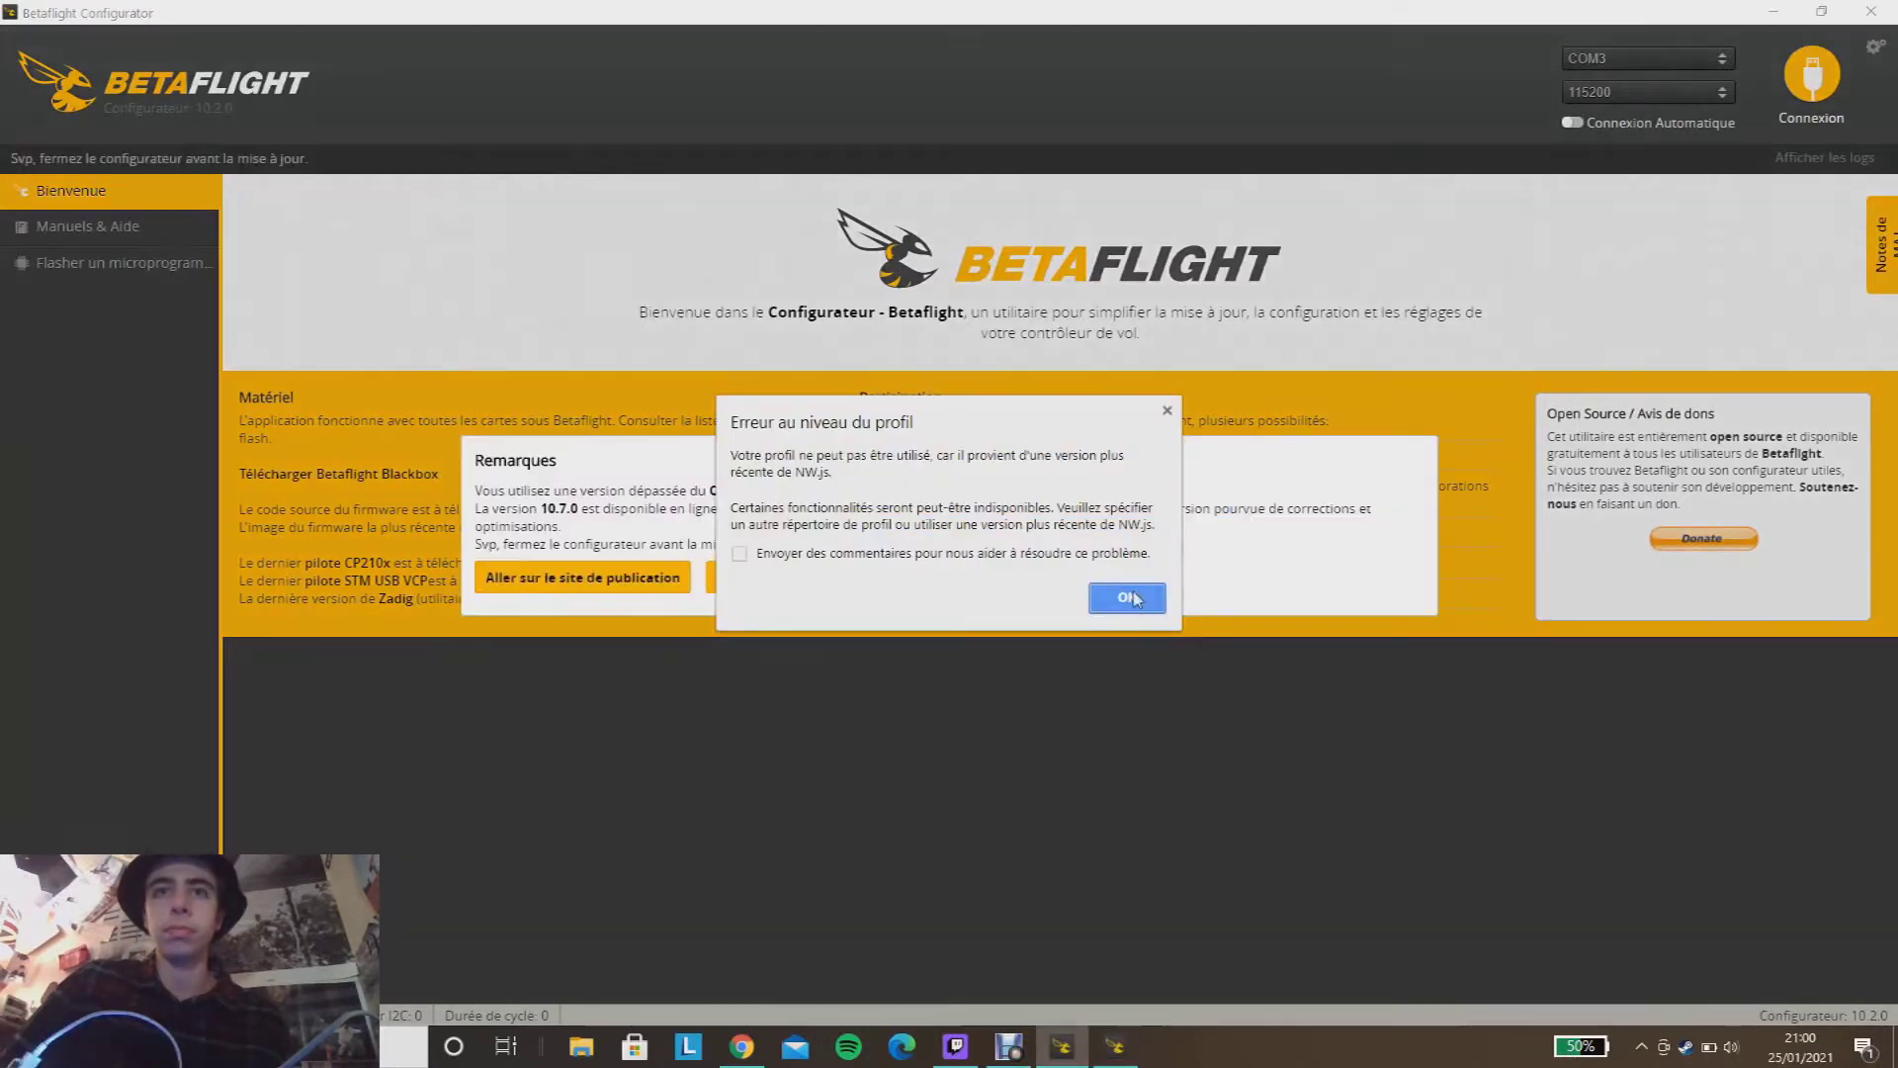
Step: Dismiss the profile error and update notice, and connect to the flight controller on COM3 at 115200 baud
click(1127, 594)
click(739, 579)
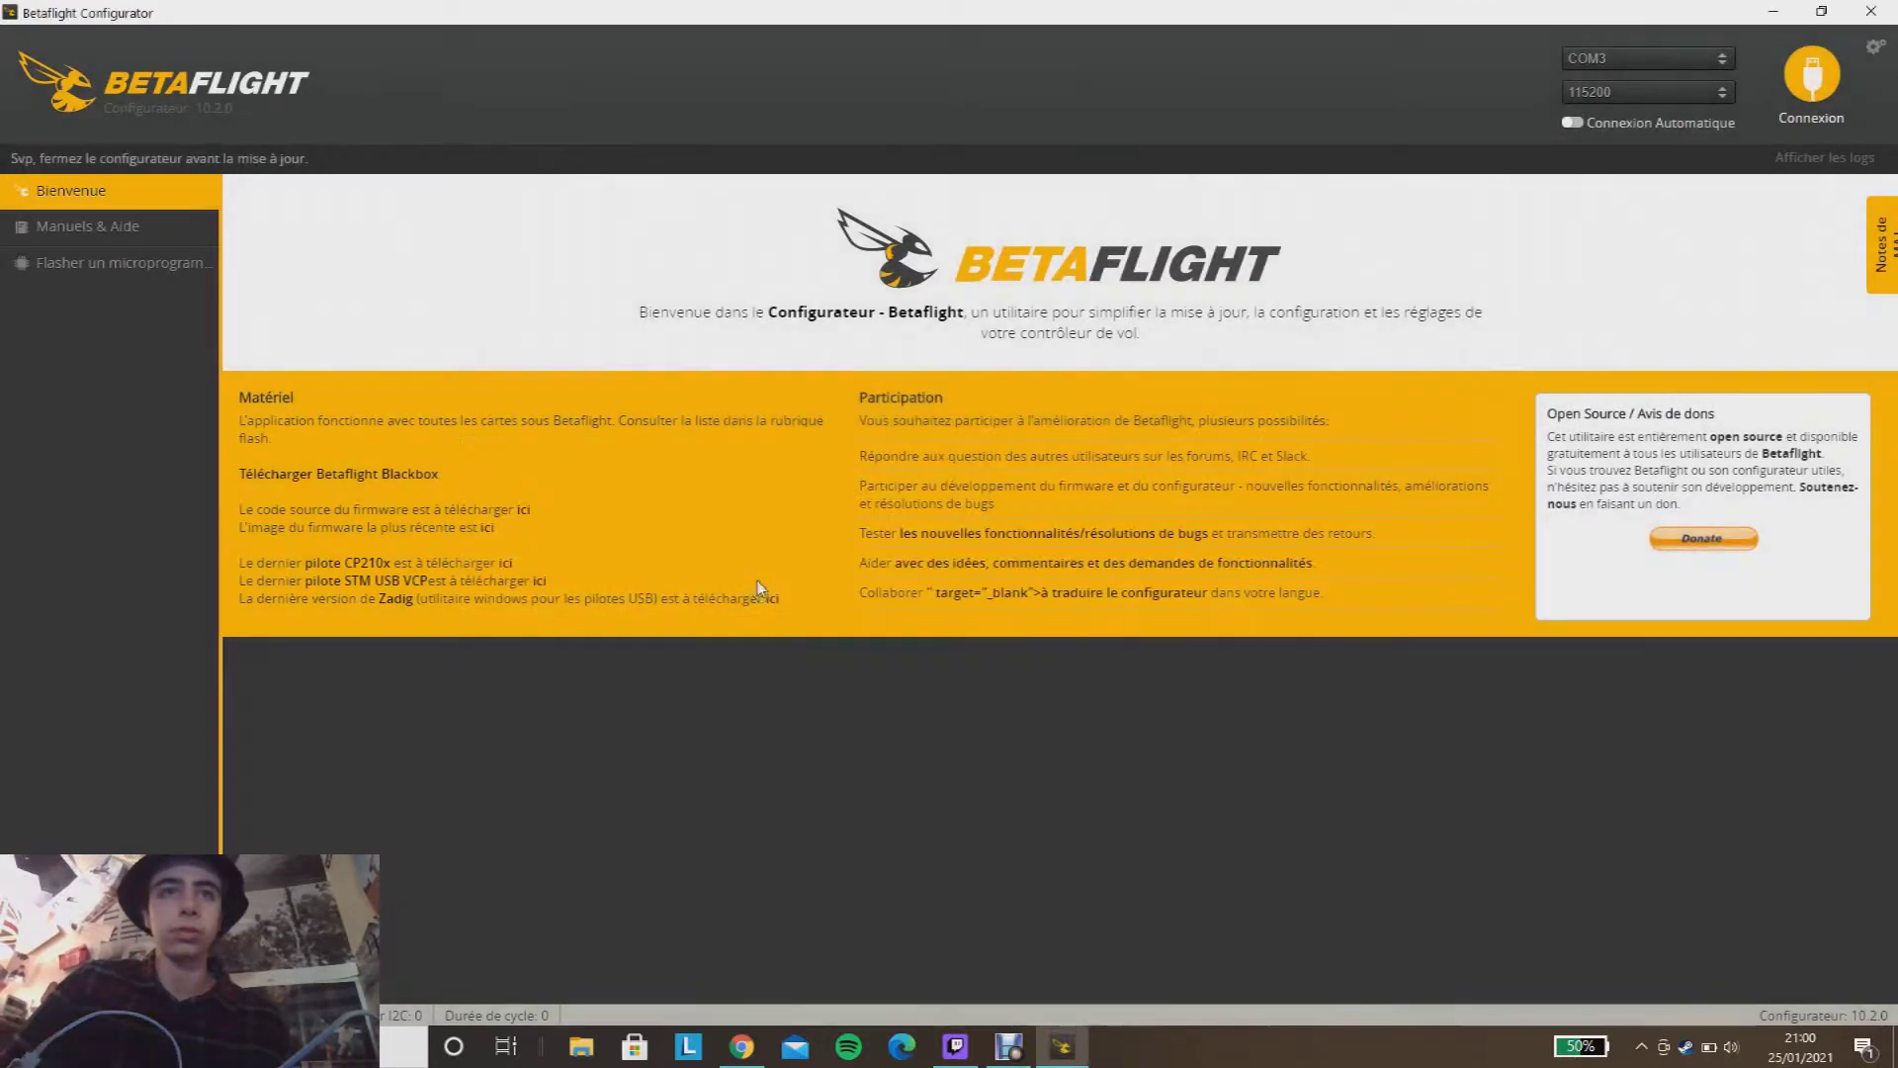
click(1832, 85)
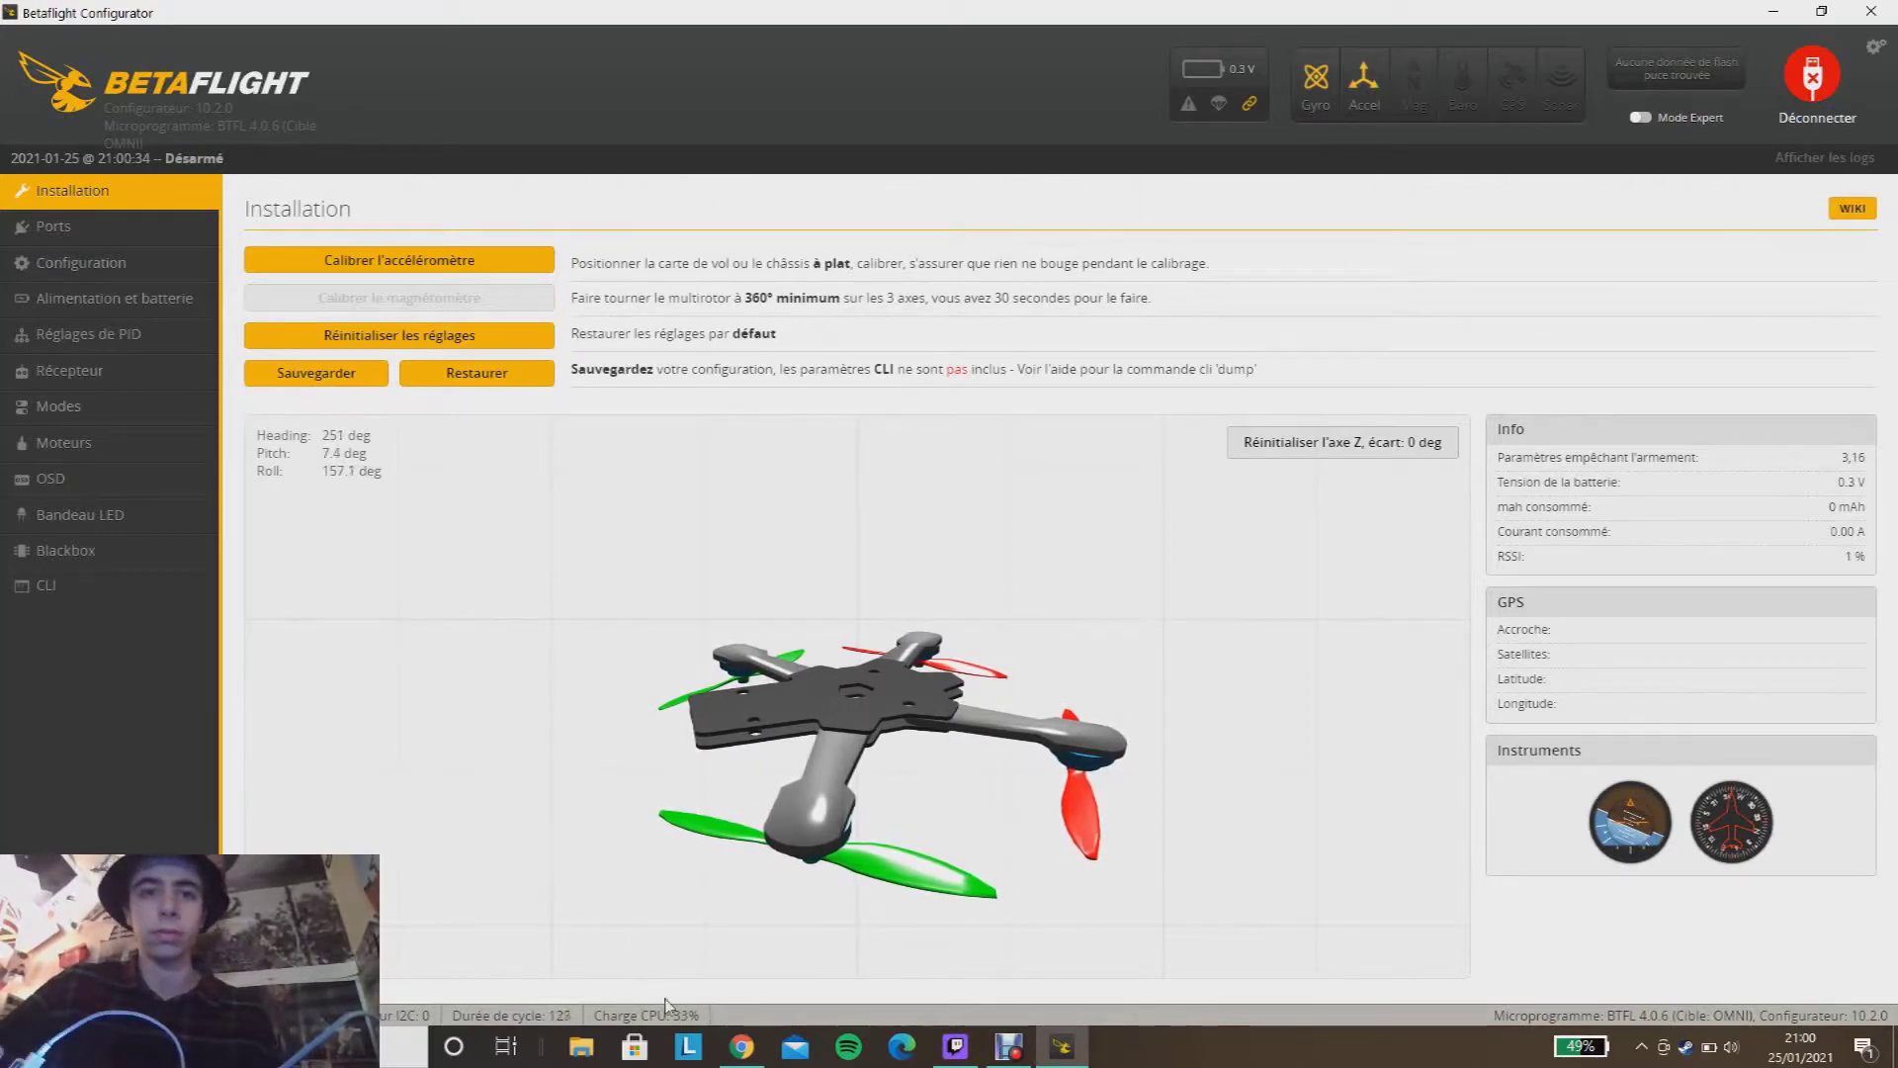
Step: Switch to Chrome and search the web for "impulse rc driver" in a new tab
click(1772, 11)
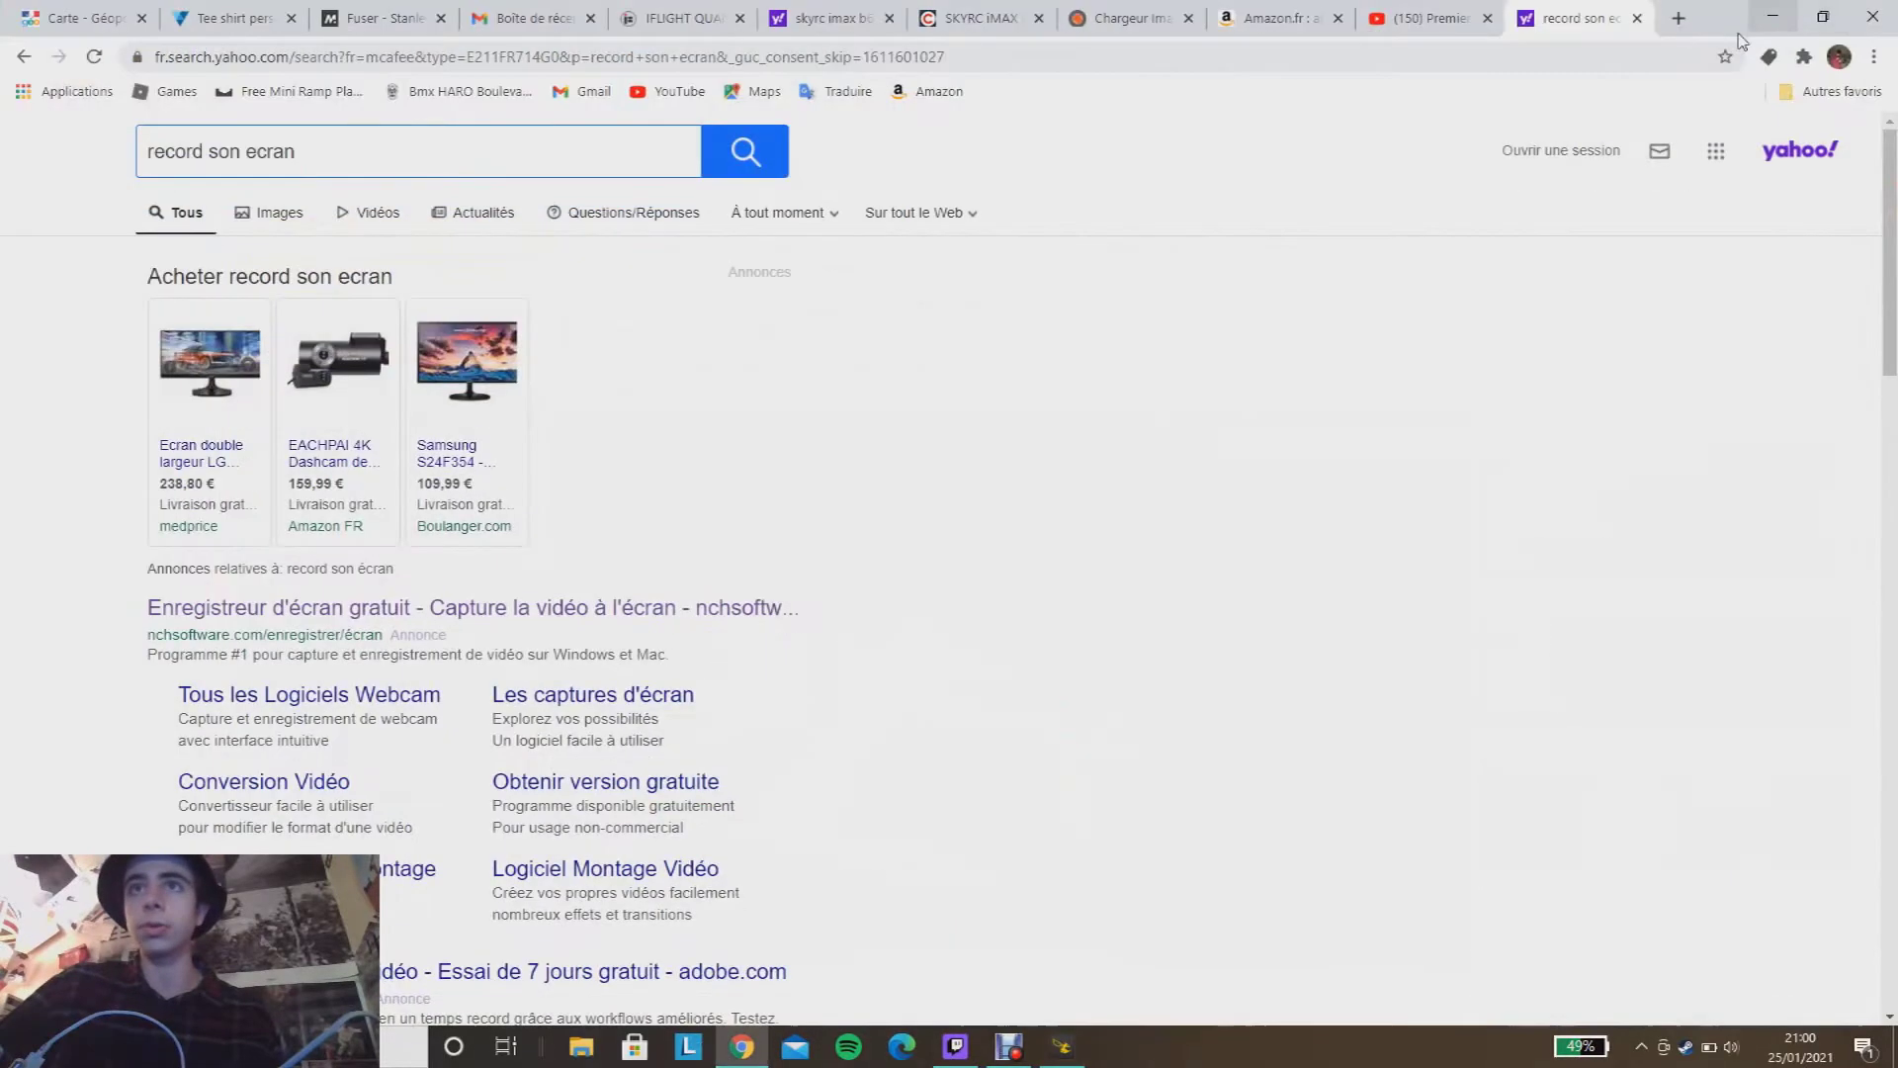
click(1677, 18)
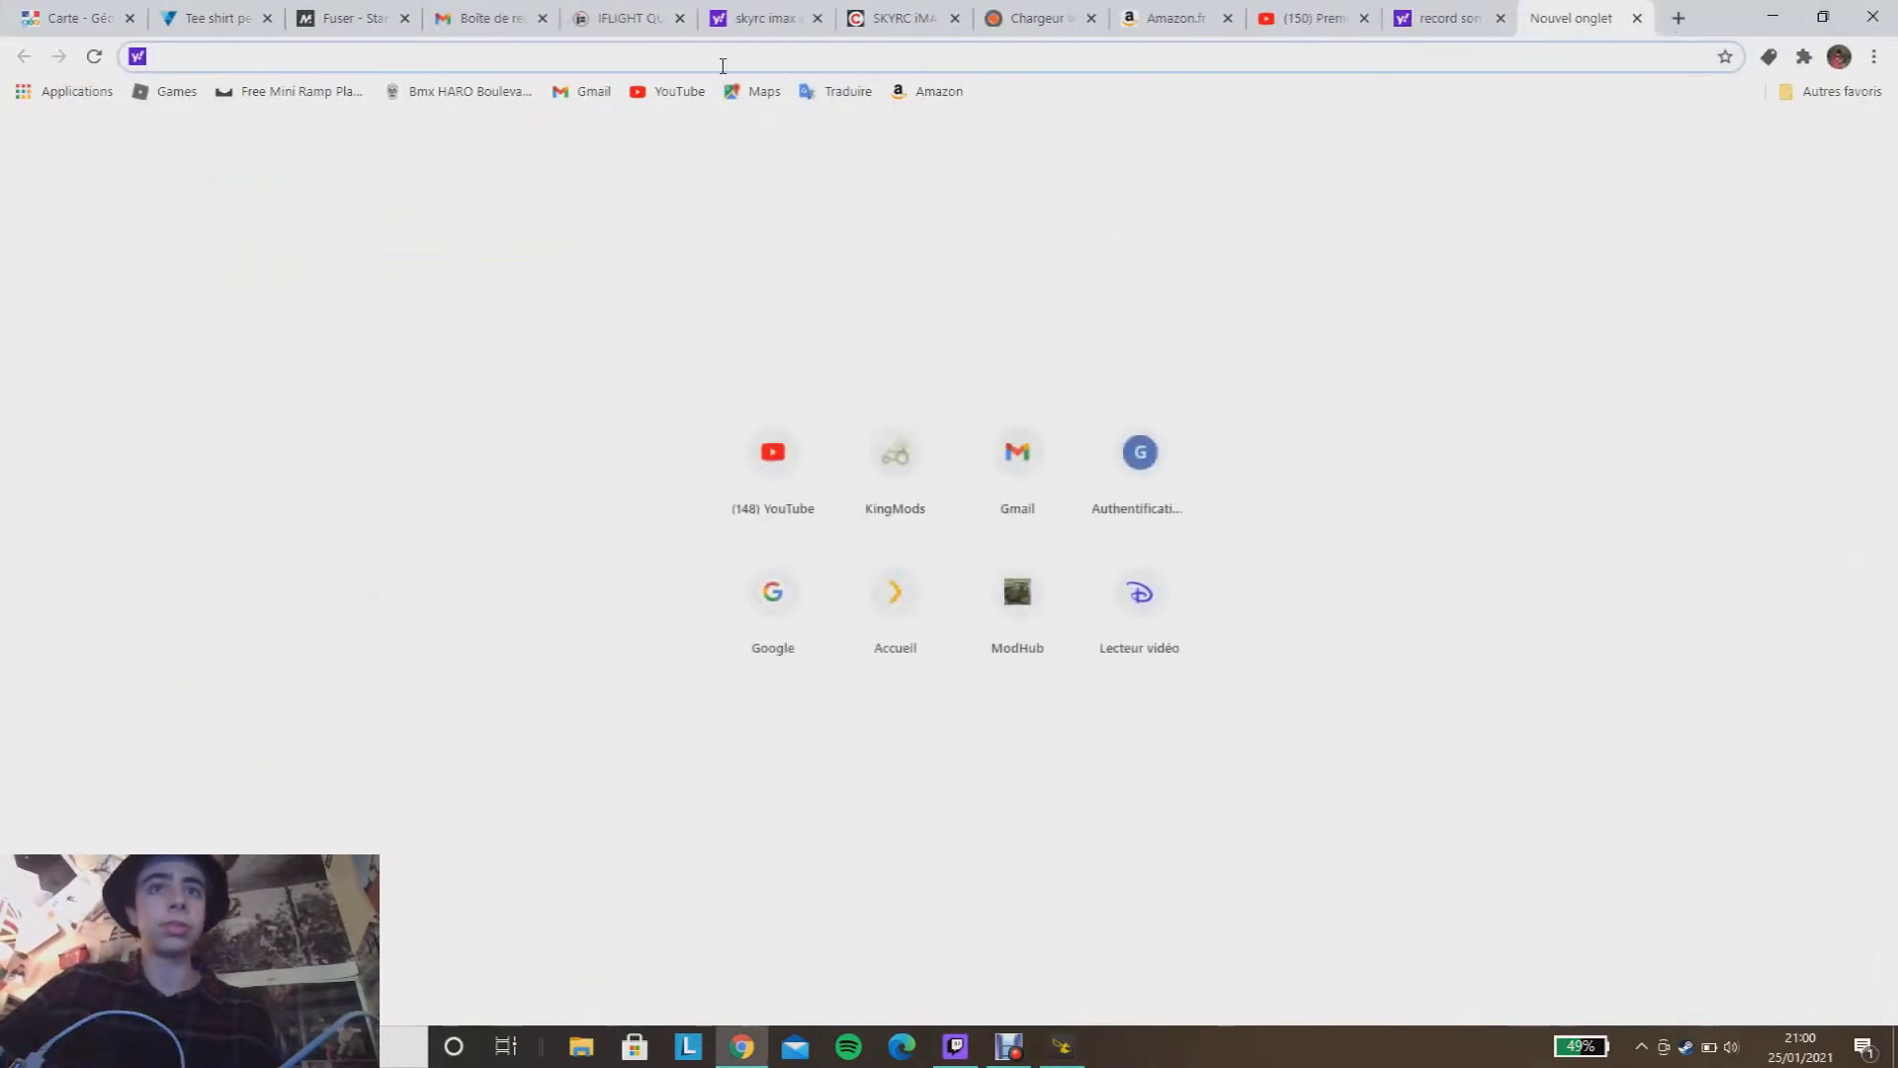
text(i)
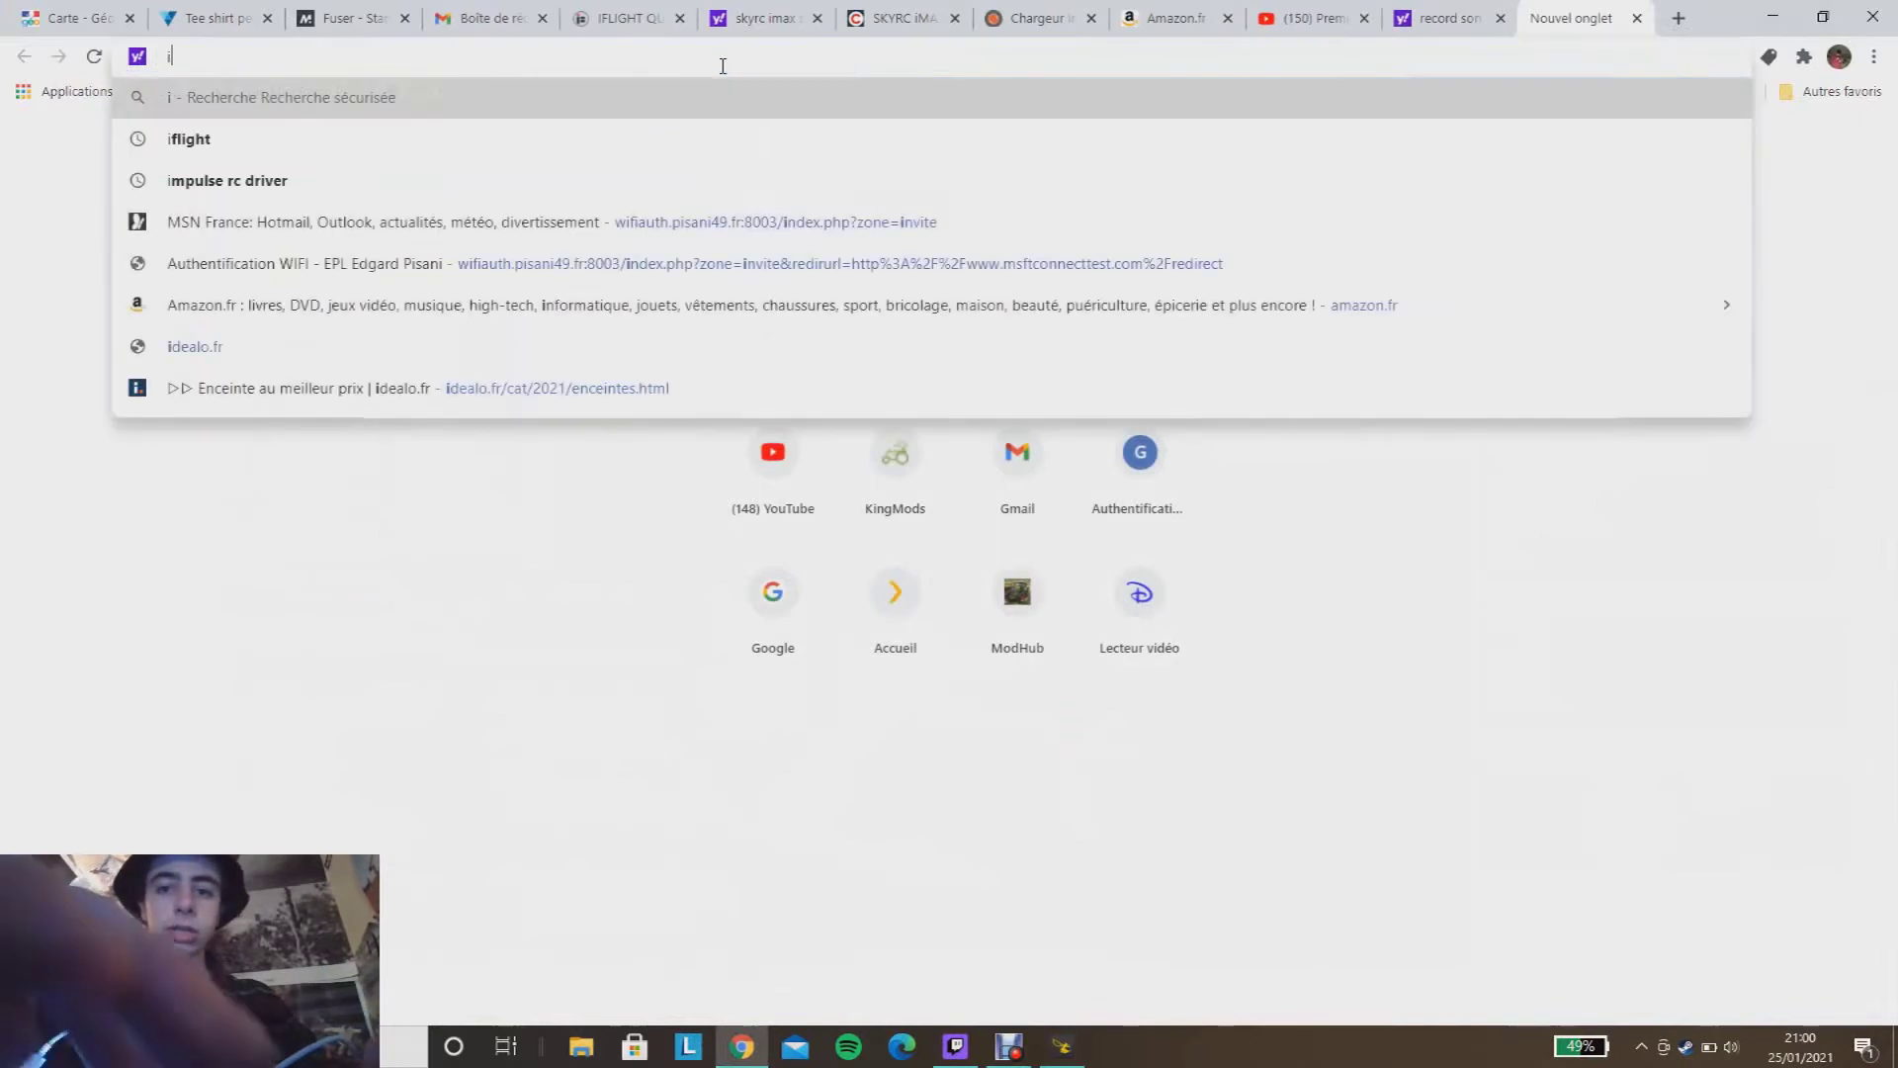
text(mpulse rc)
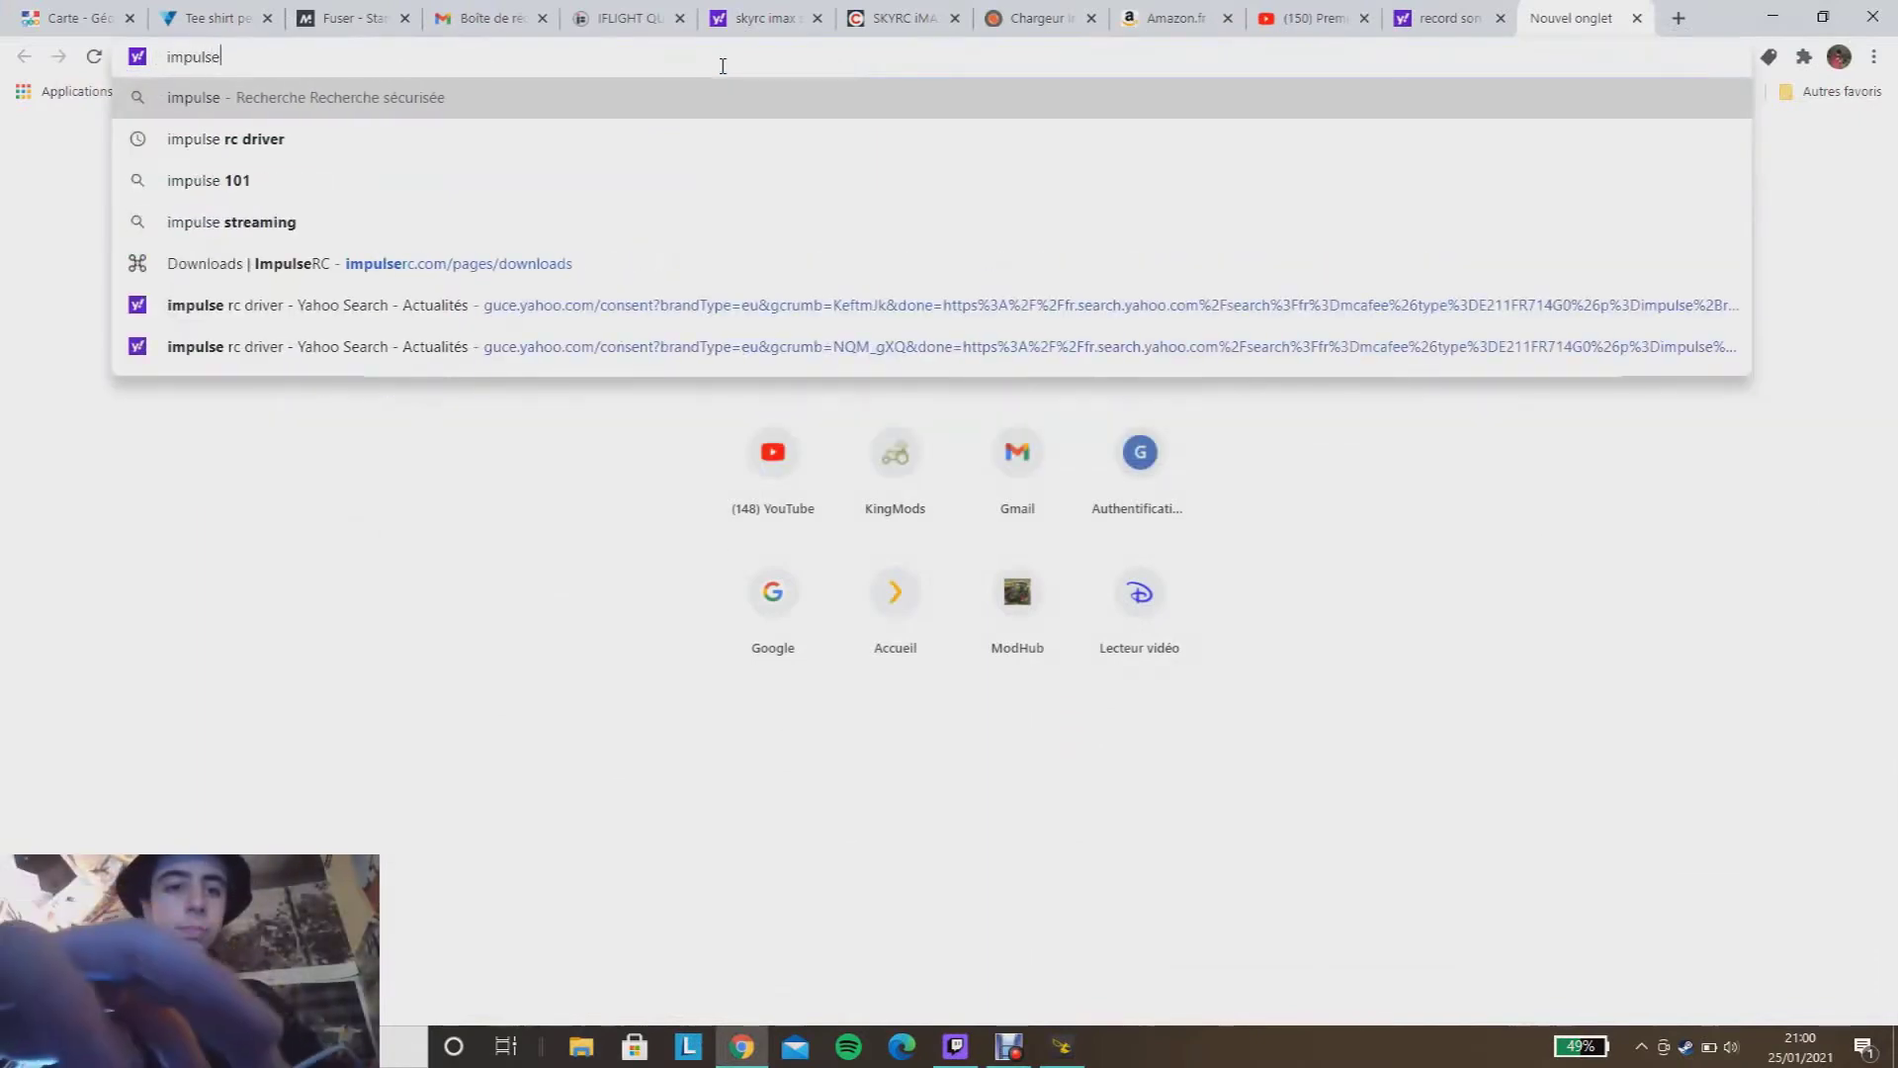
key(Down)
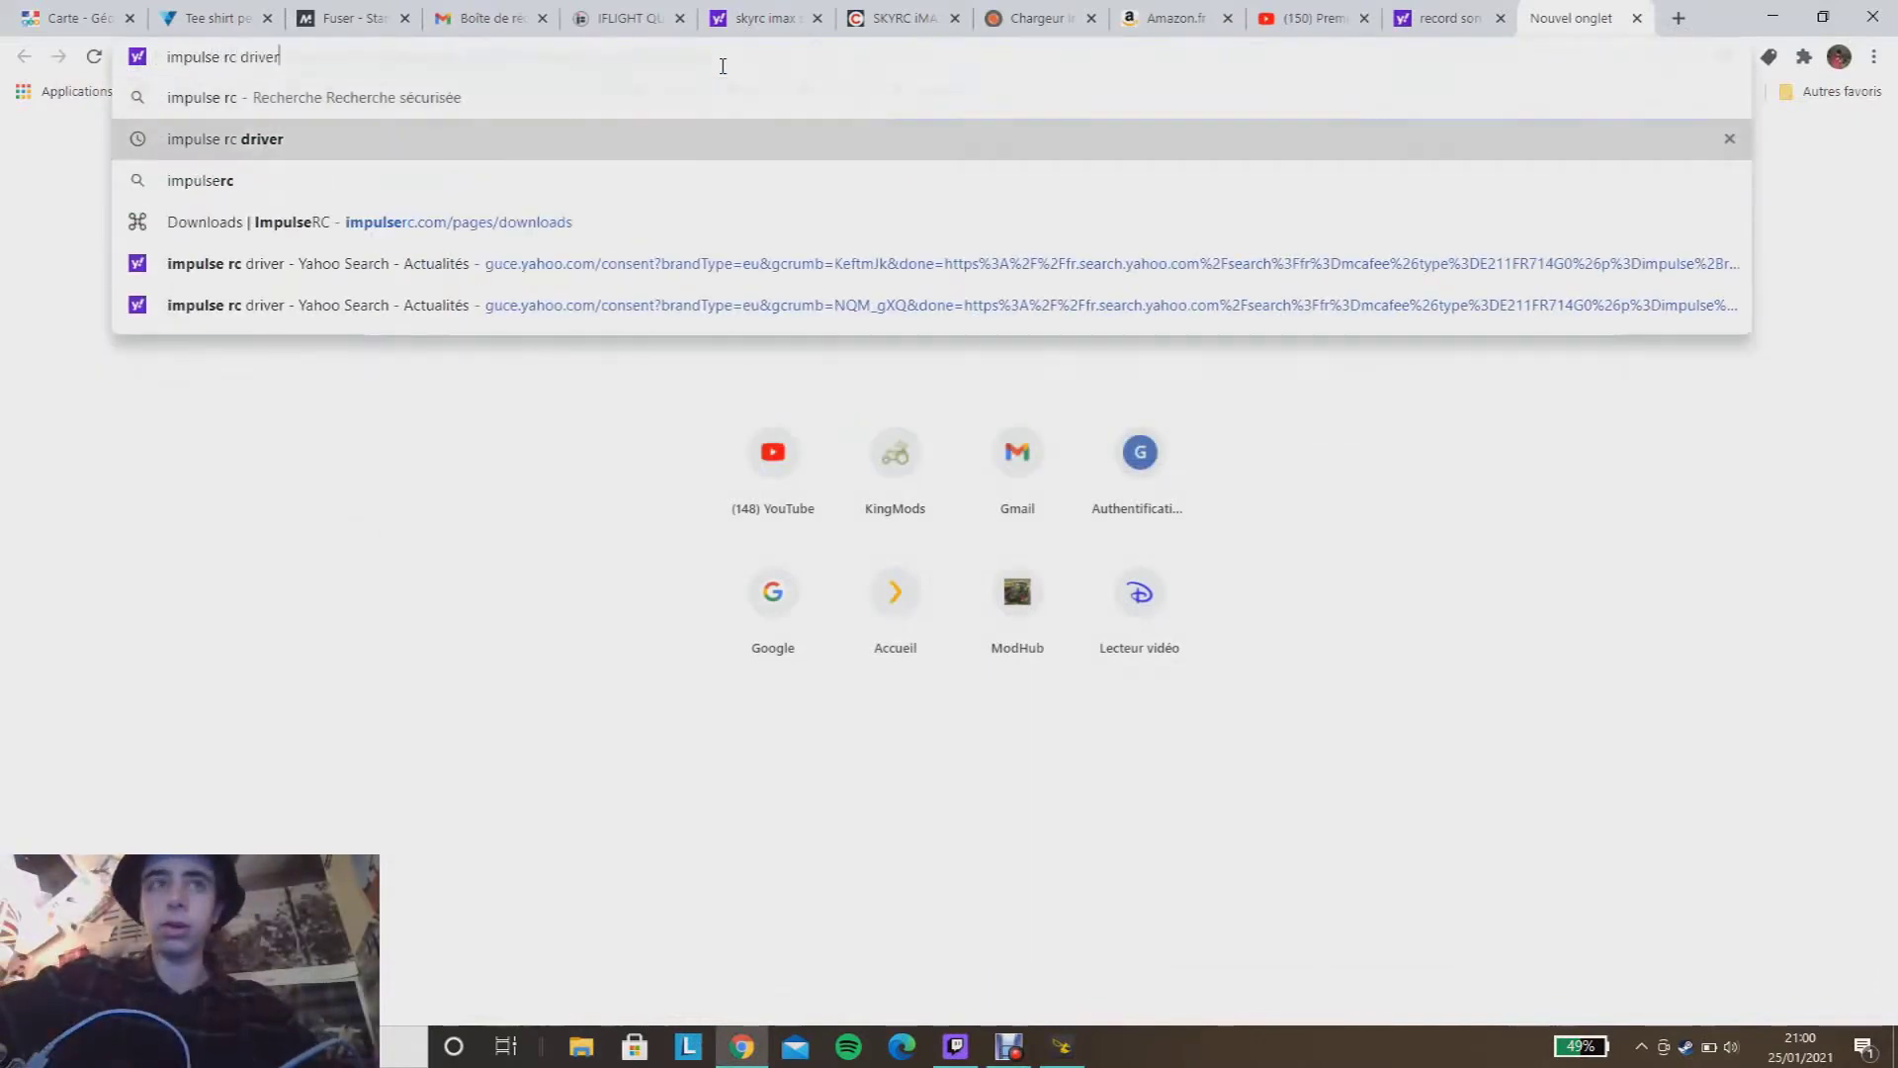
key(Return)
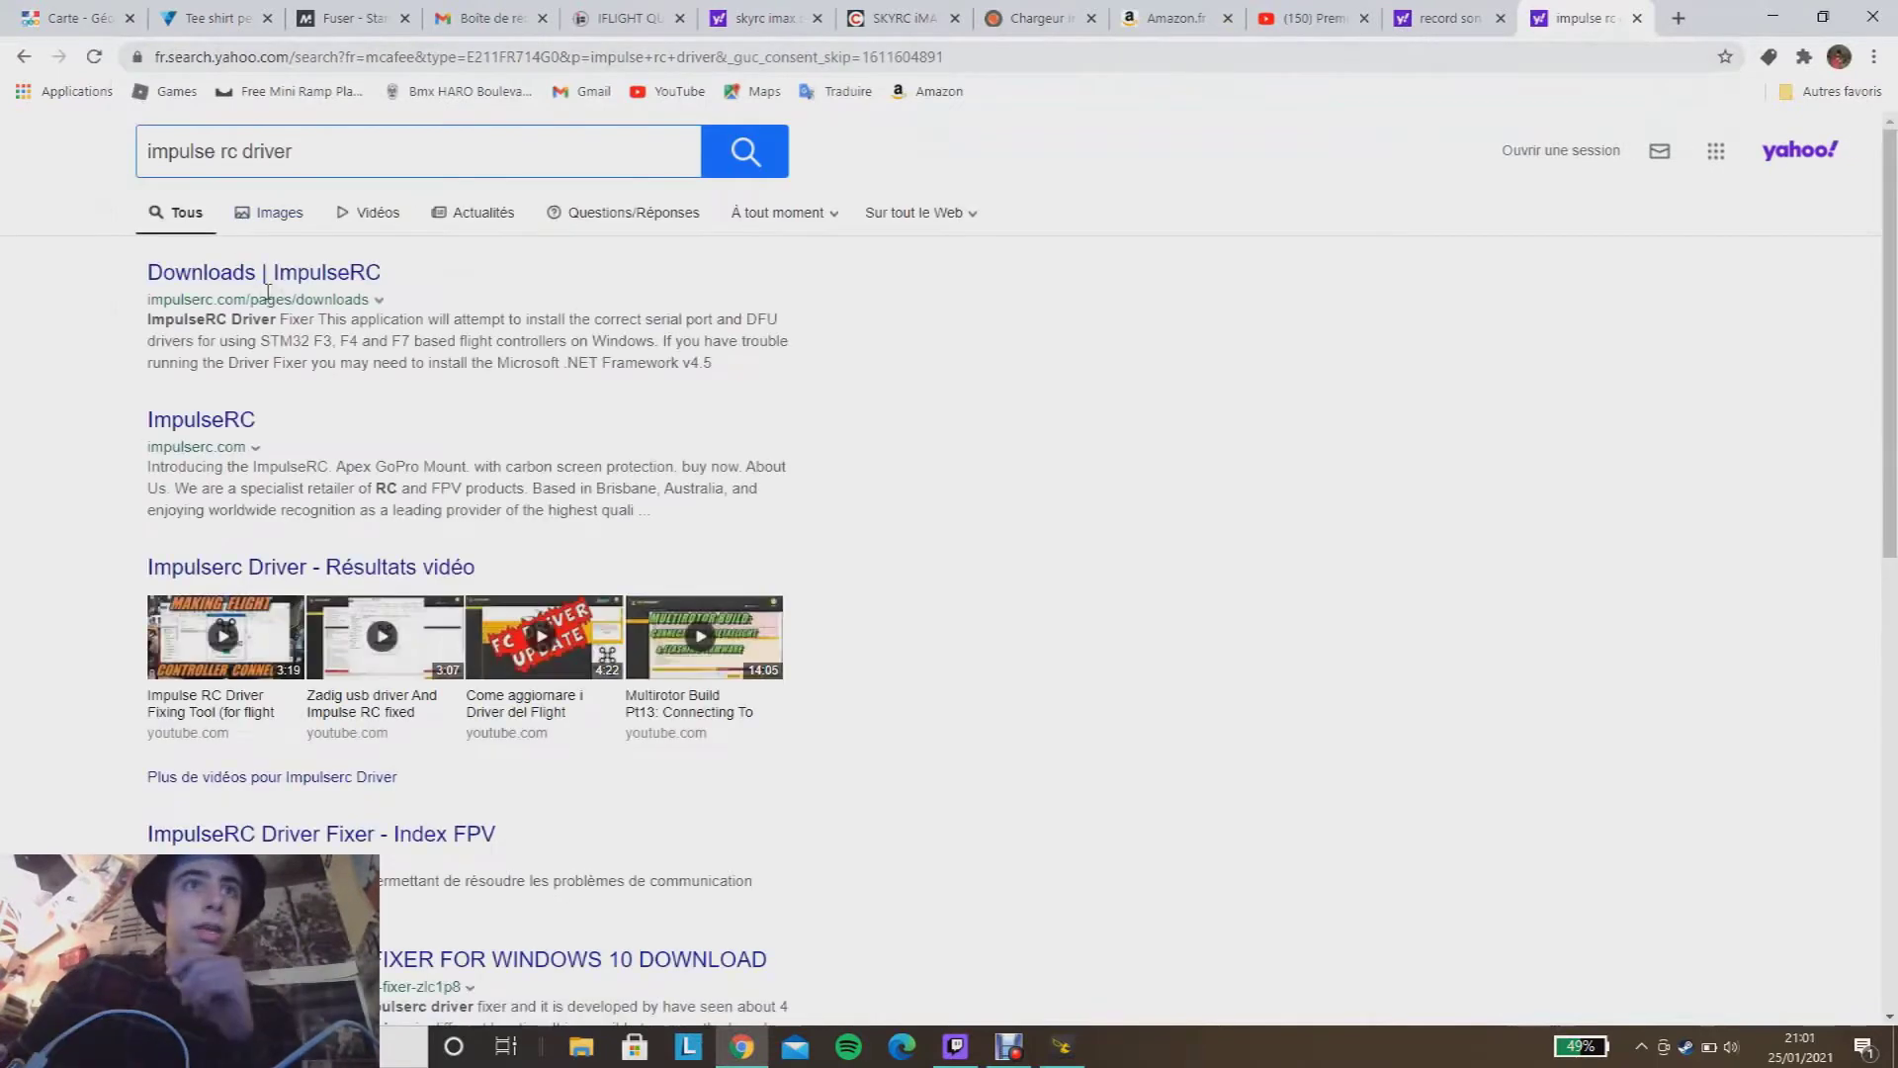
Step: Open the ImpulseRC website and find the Driver Fixer section on its downloads page
click(221, 419)
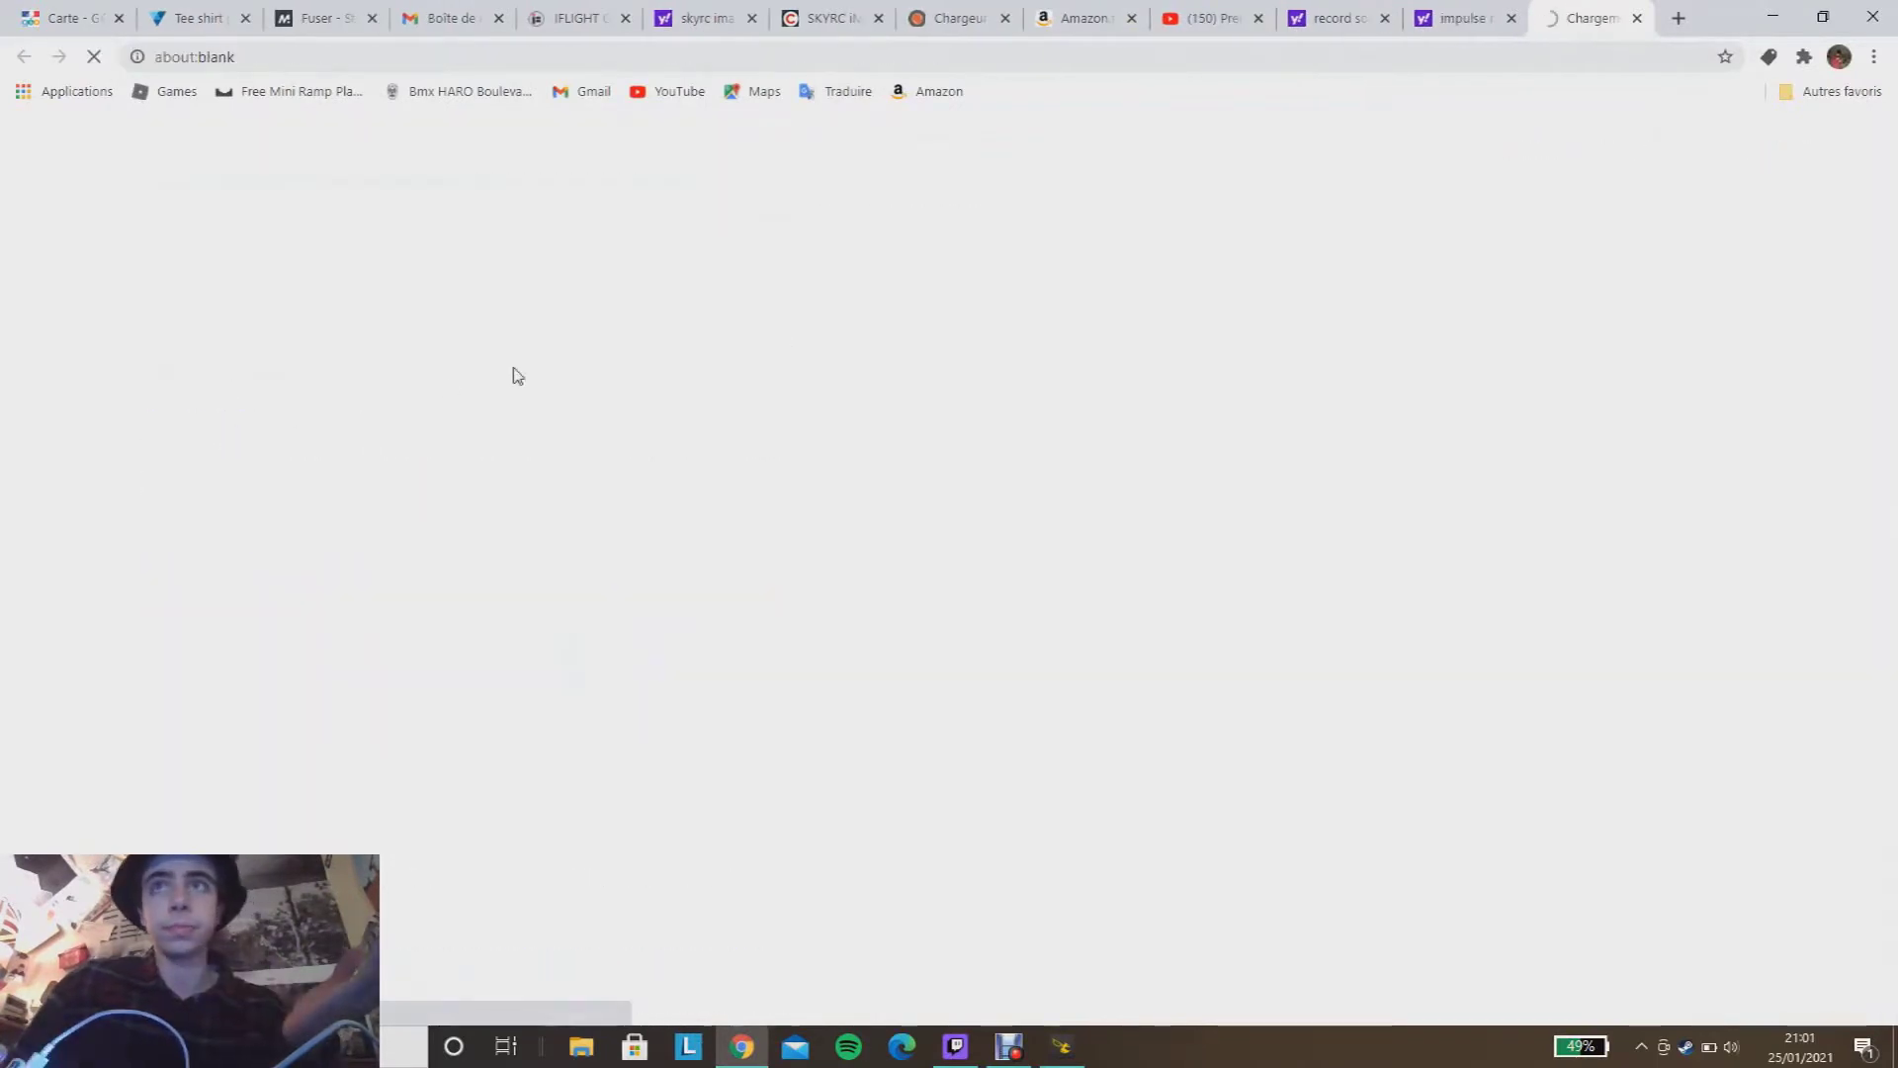
scroll(841, 386, down, 10)
scroll(728, 441, up, 10)
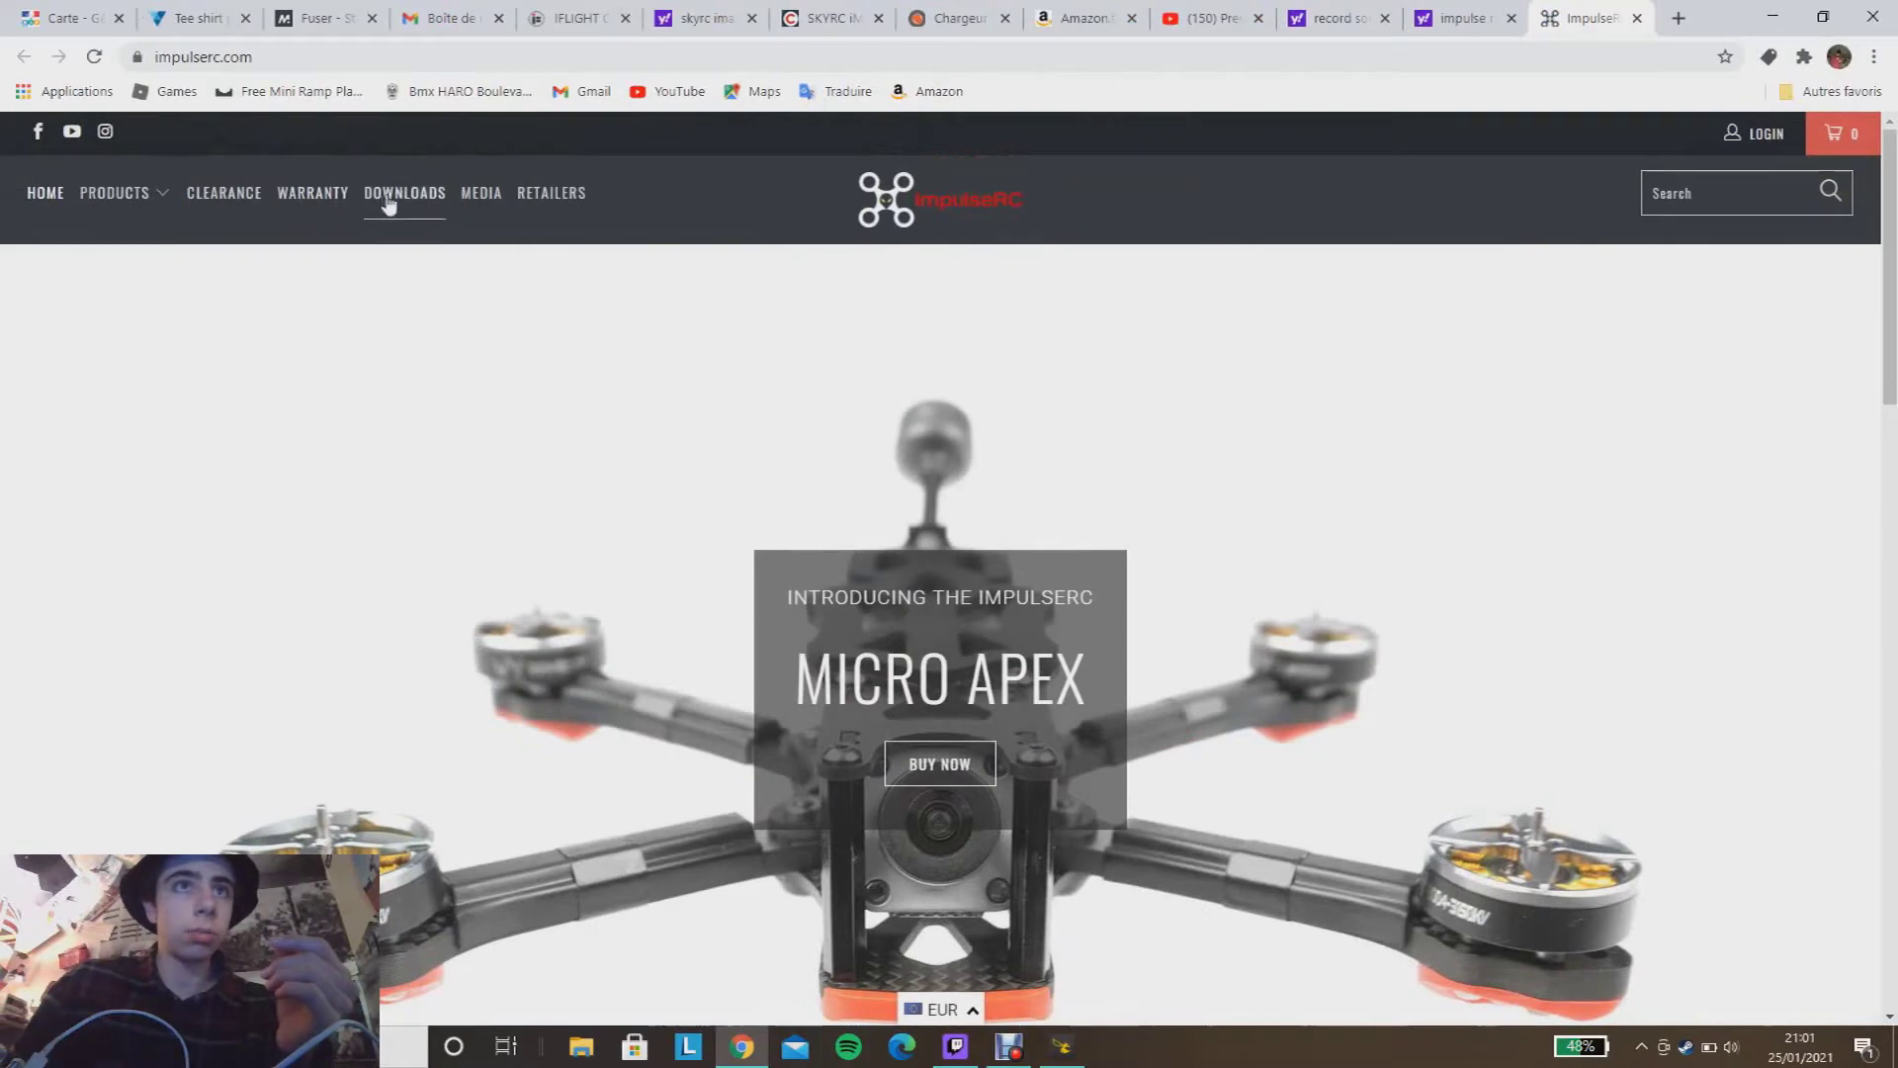
click(390, 201)
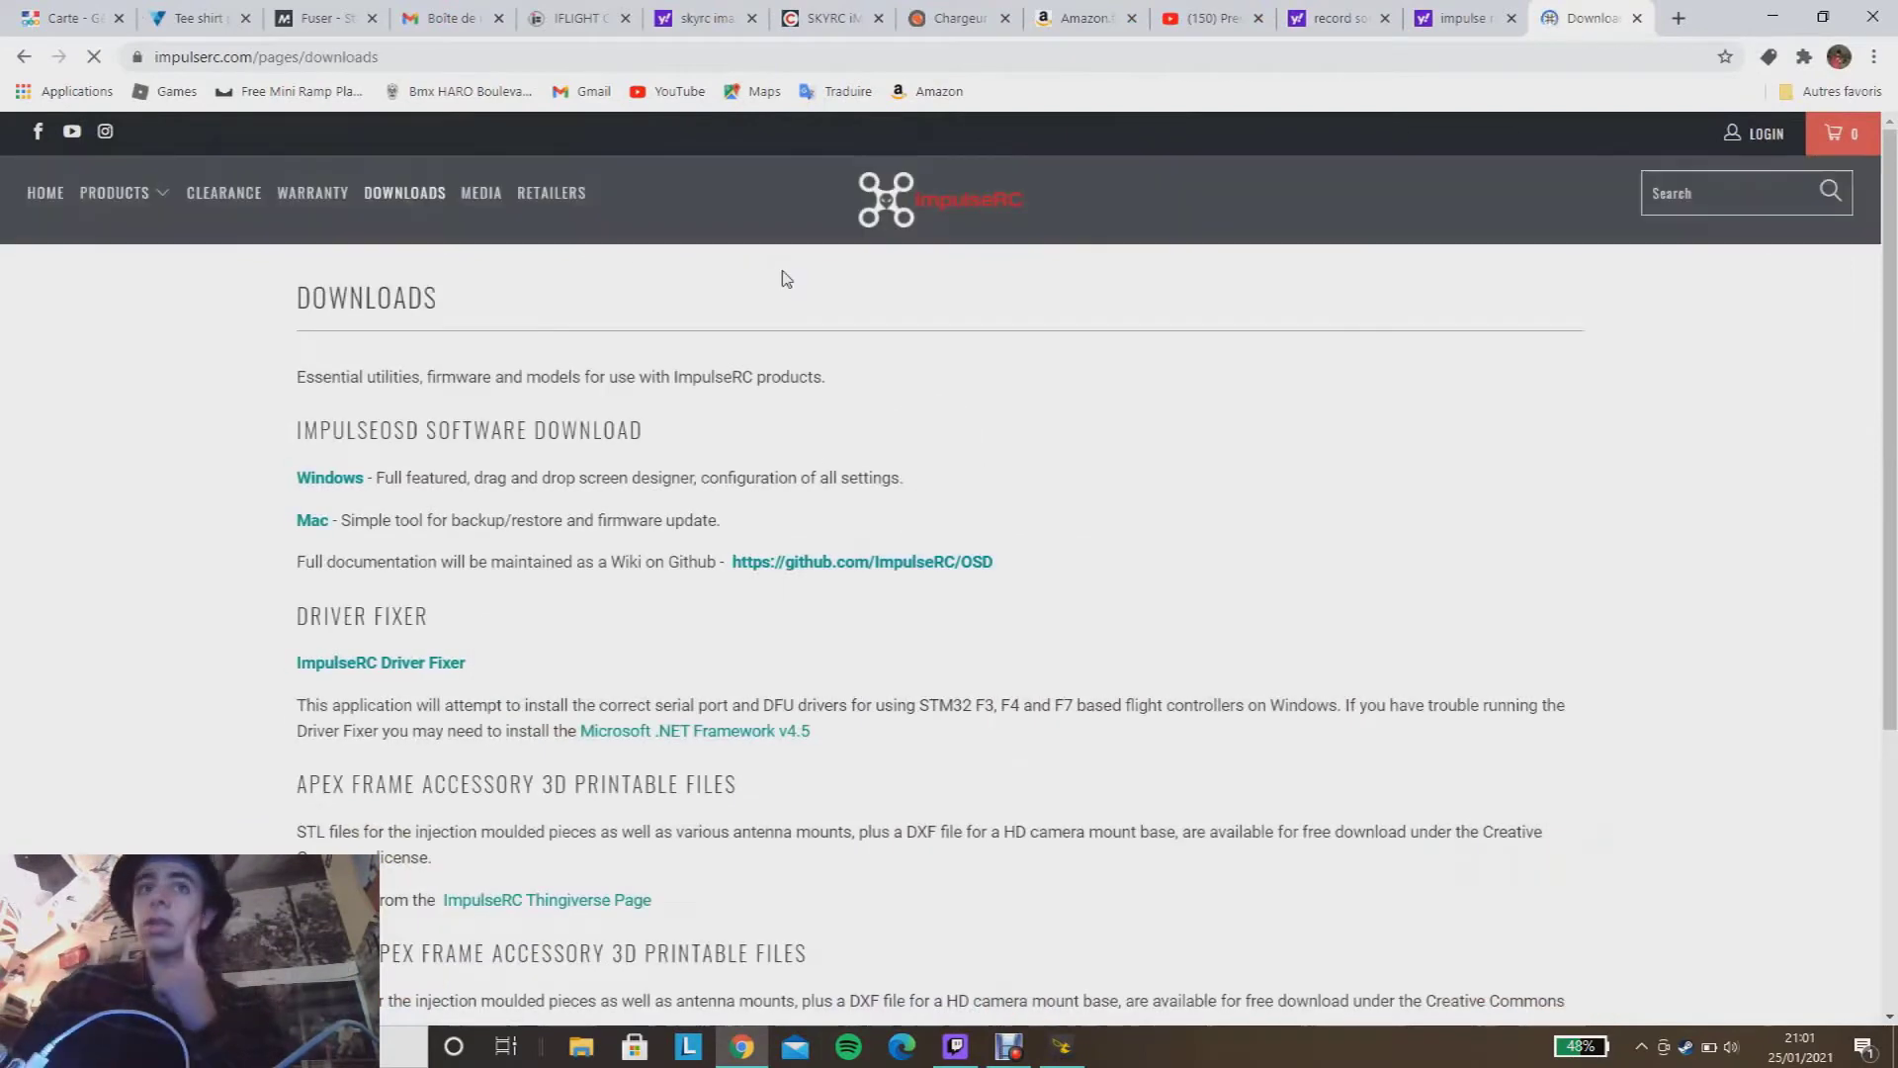
drag(292, 621, 445, 627)
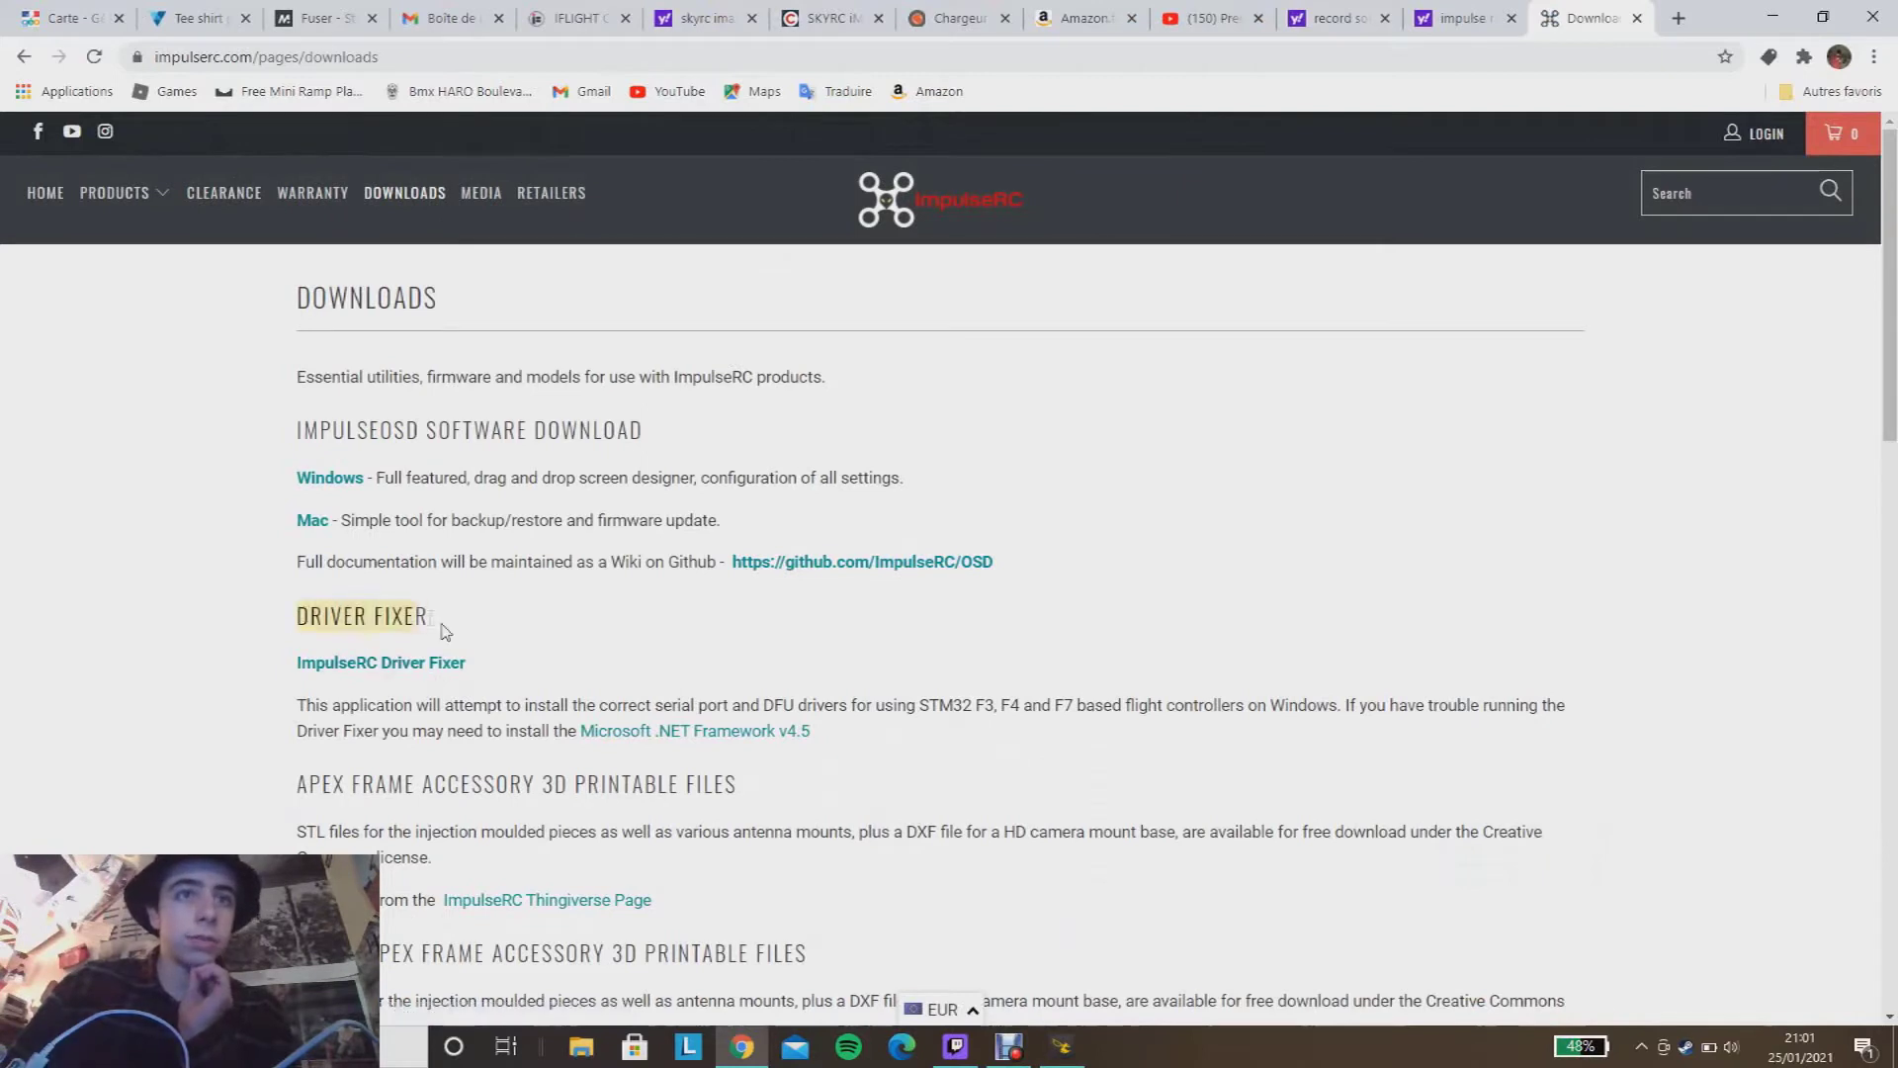
click(324, 655)
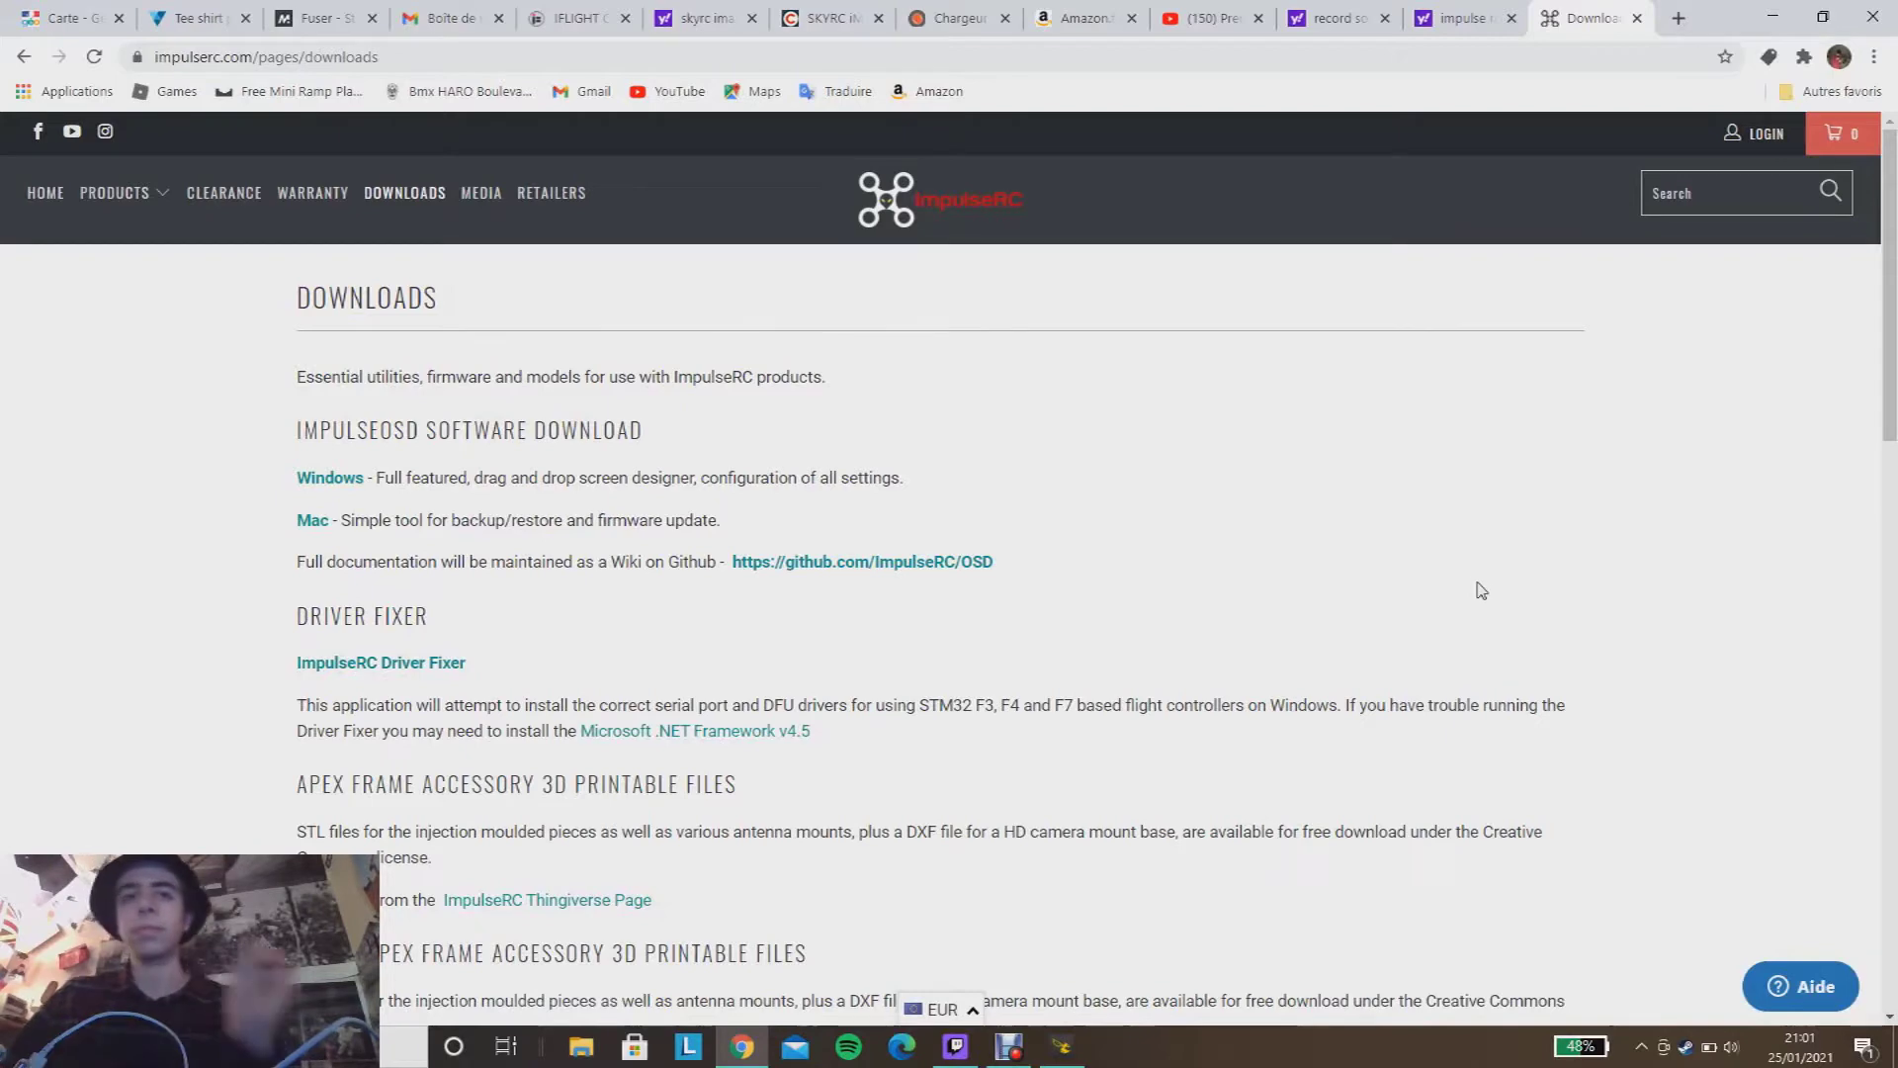
Step: Return to Betaflight Configurator and examine the UART3 Serial Rx setting among the ports
click(1758, 16)
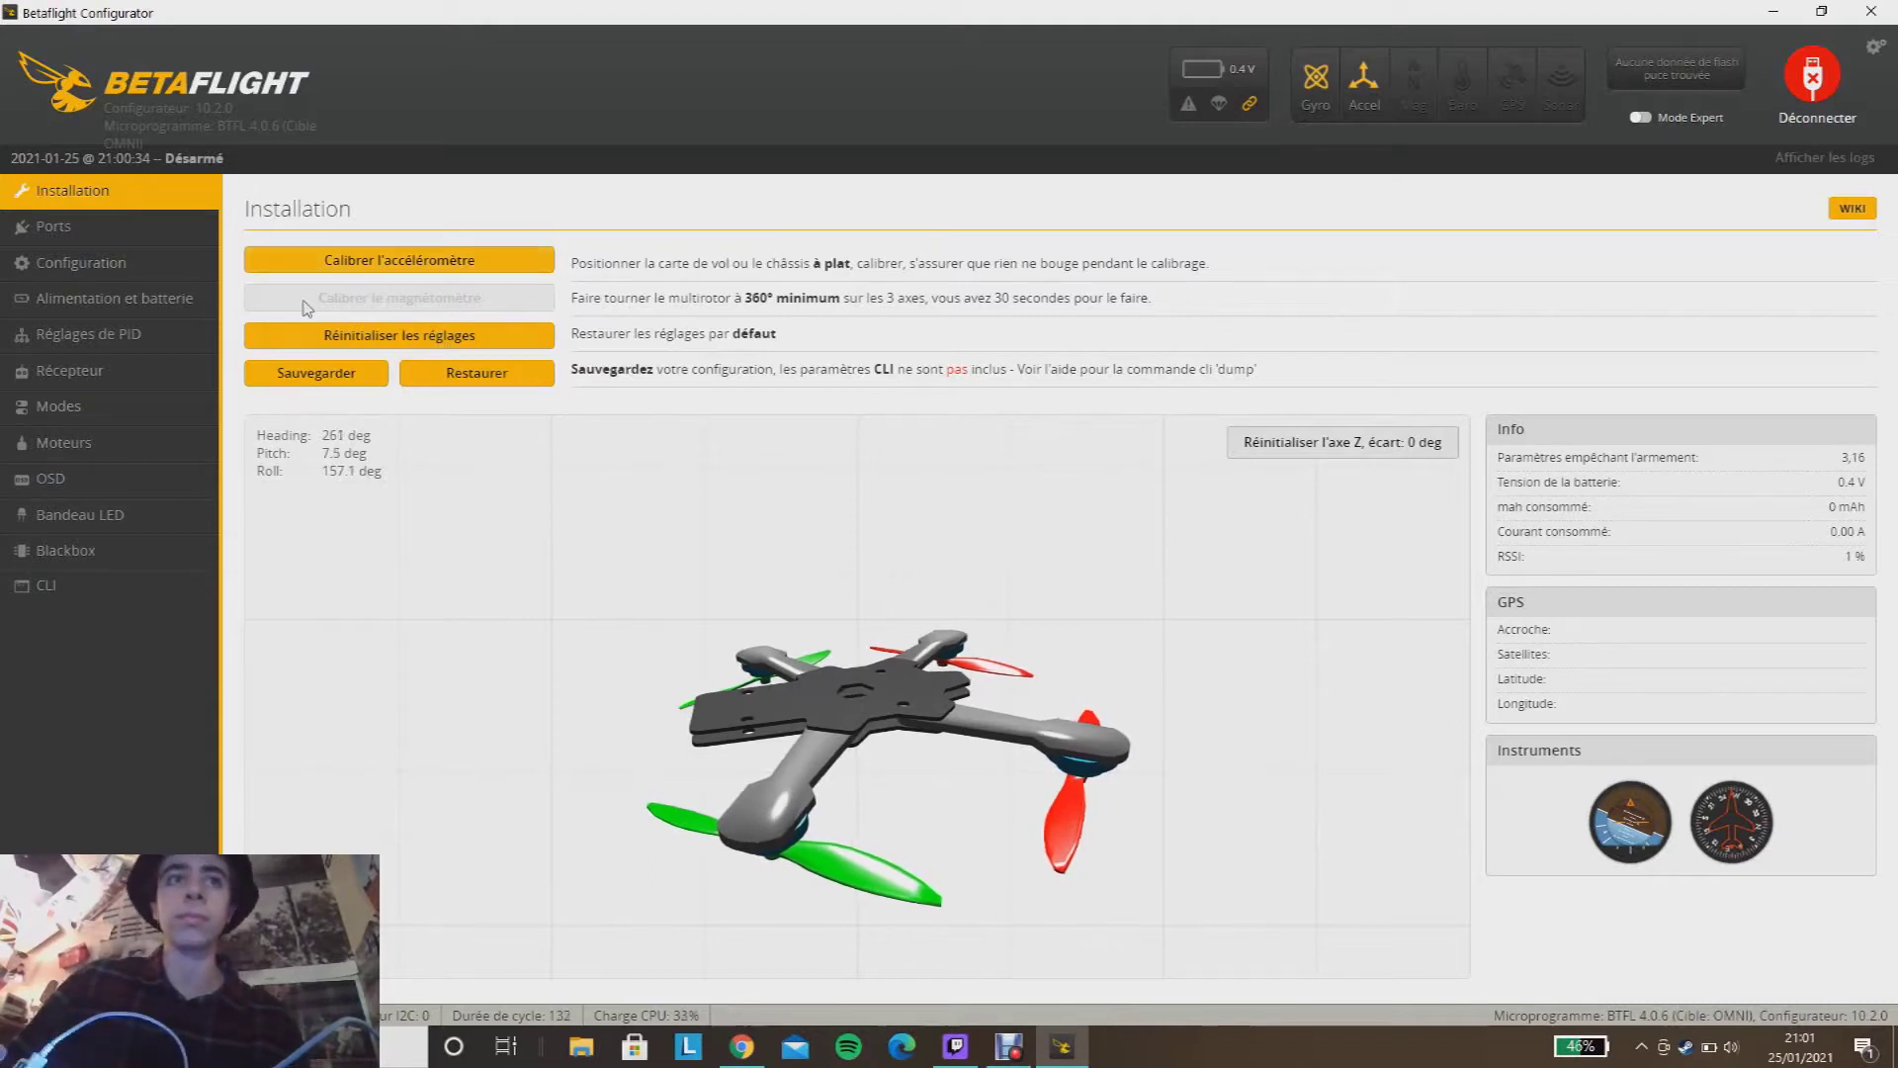
click(139, 226)
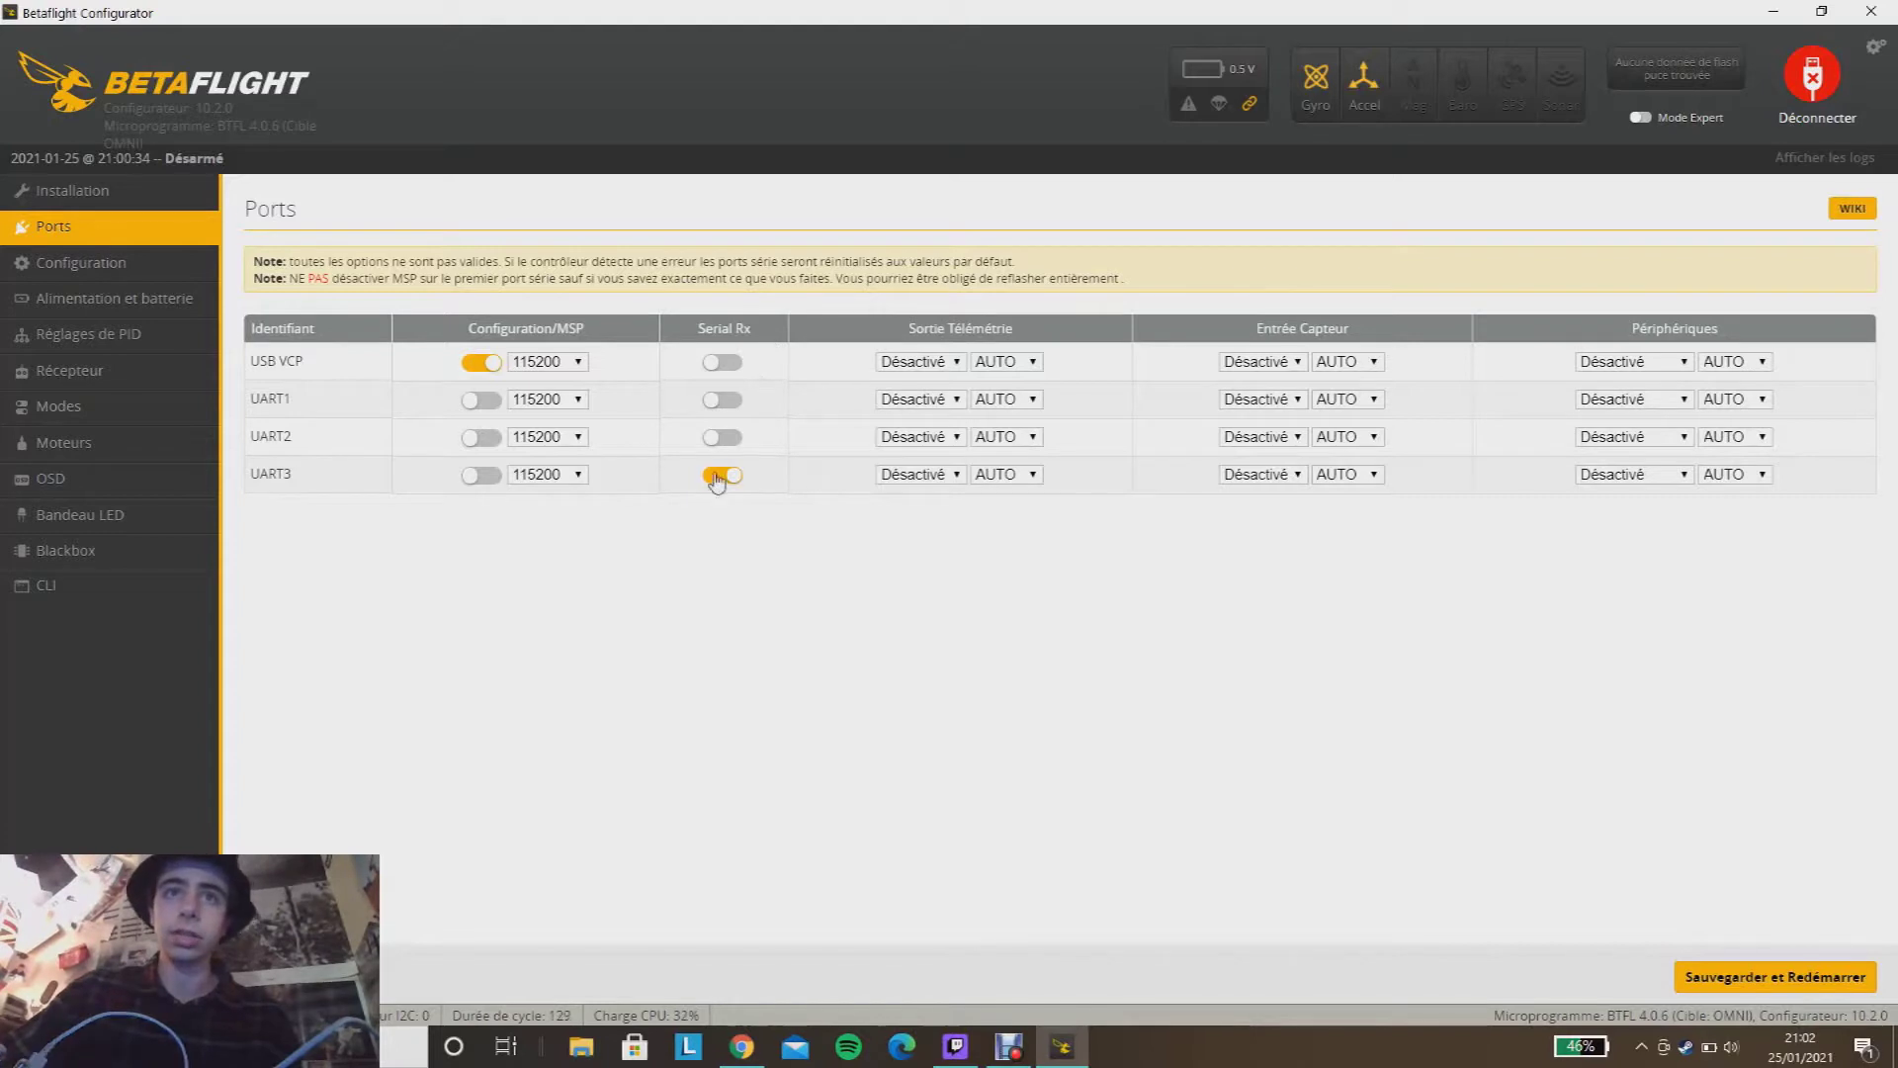
double_click(282, 474)
click(339, 494)
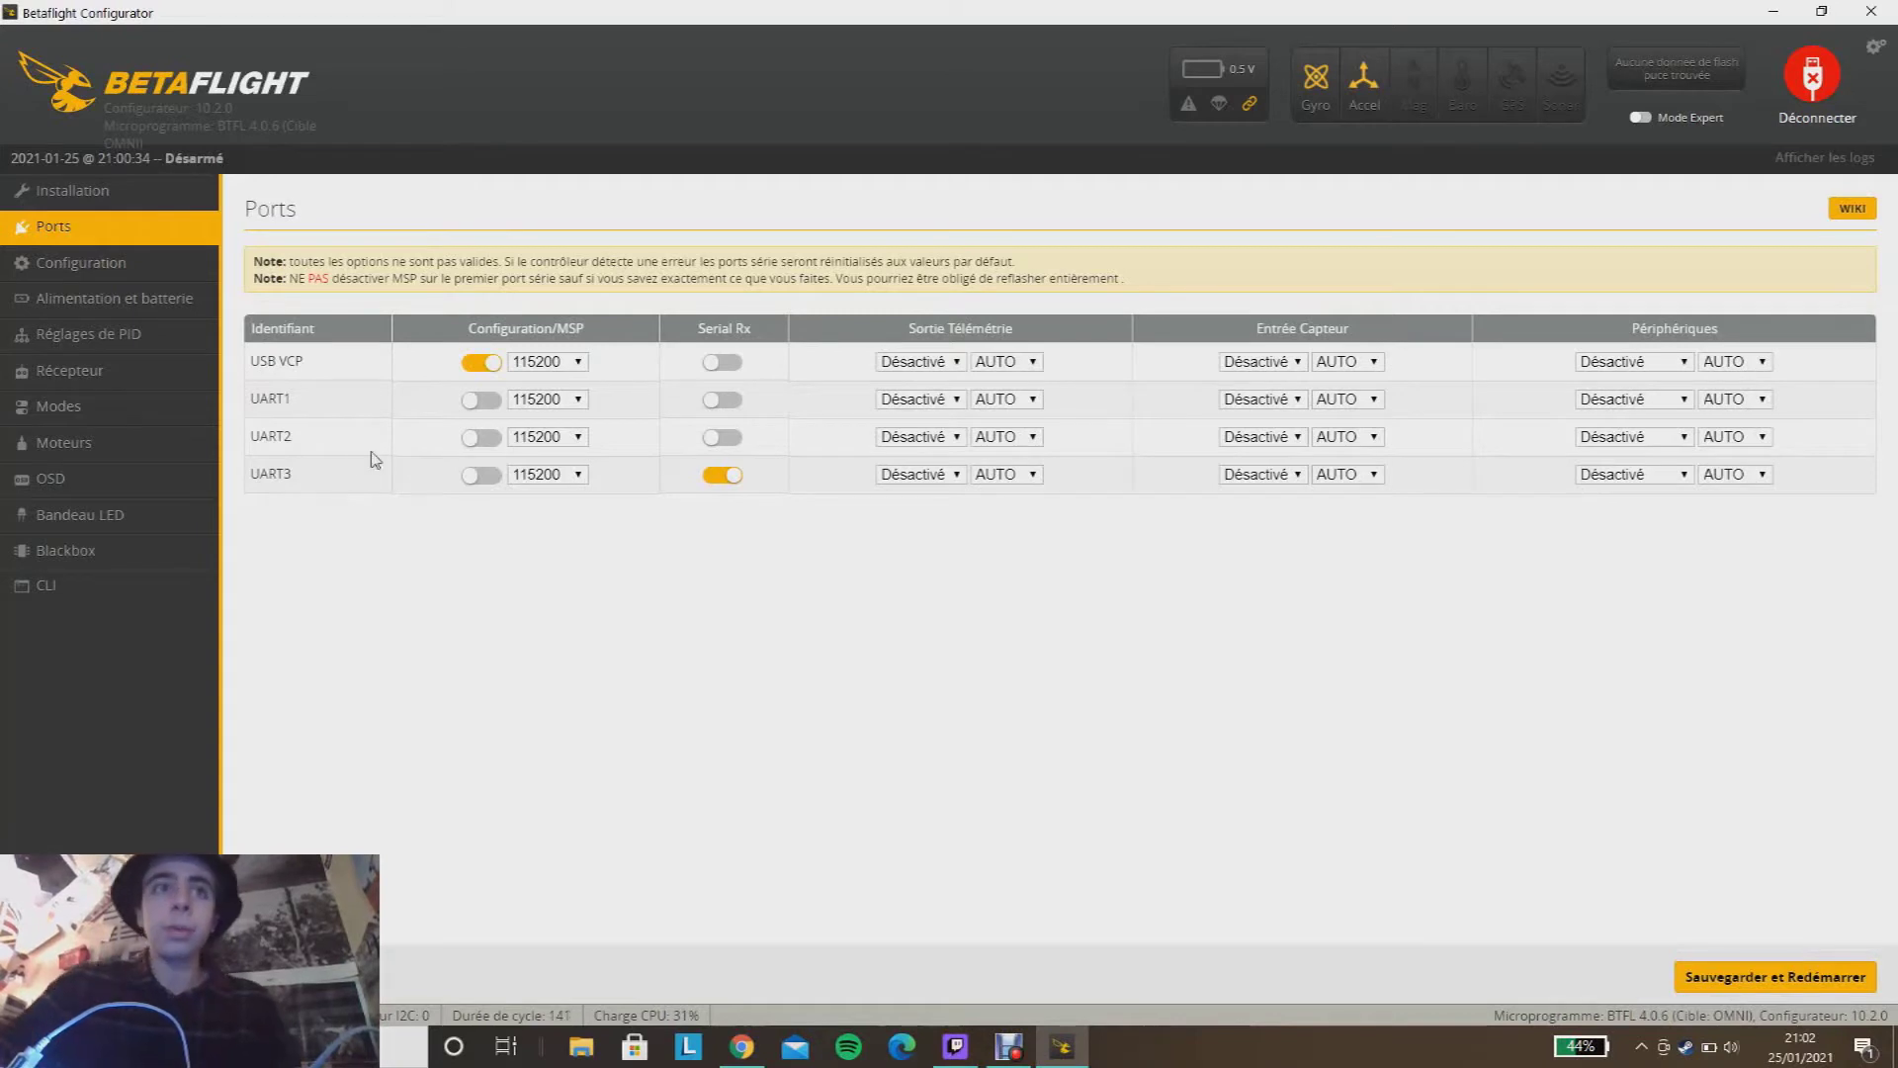
mouse_move(309, 483)
mouse_down()
mouse_move(260, 414)
mouse_move(322, 490)
mouse_up()
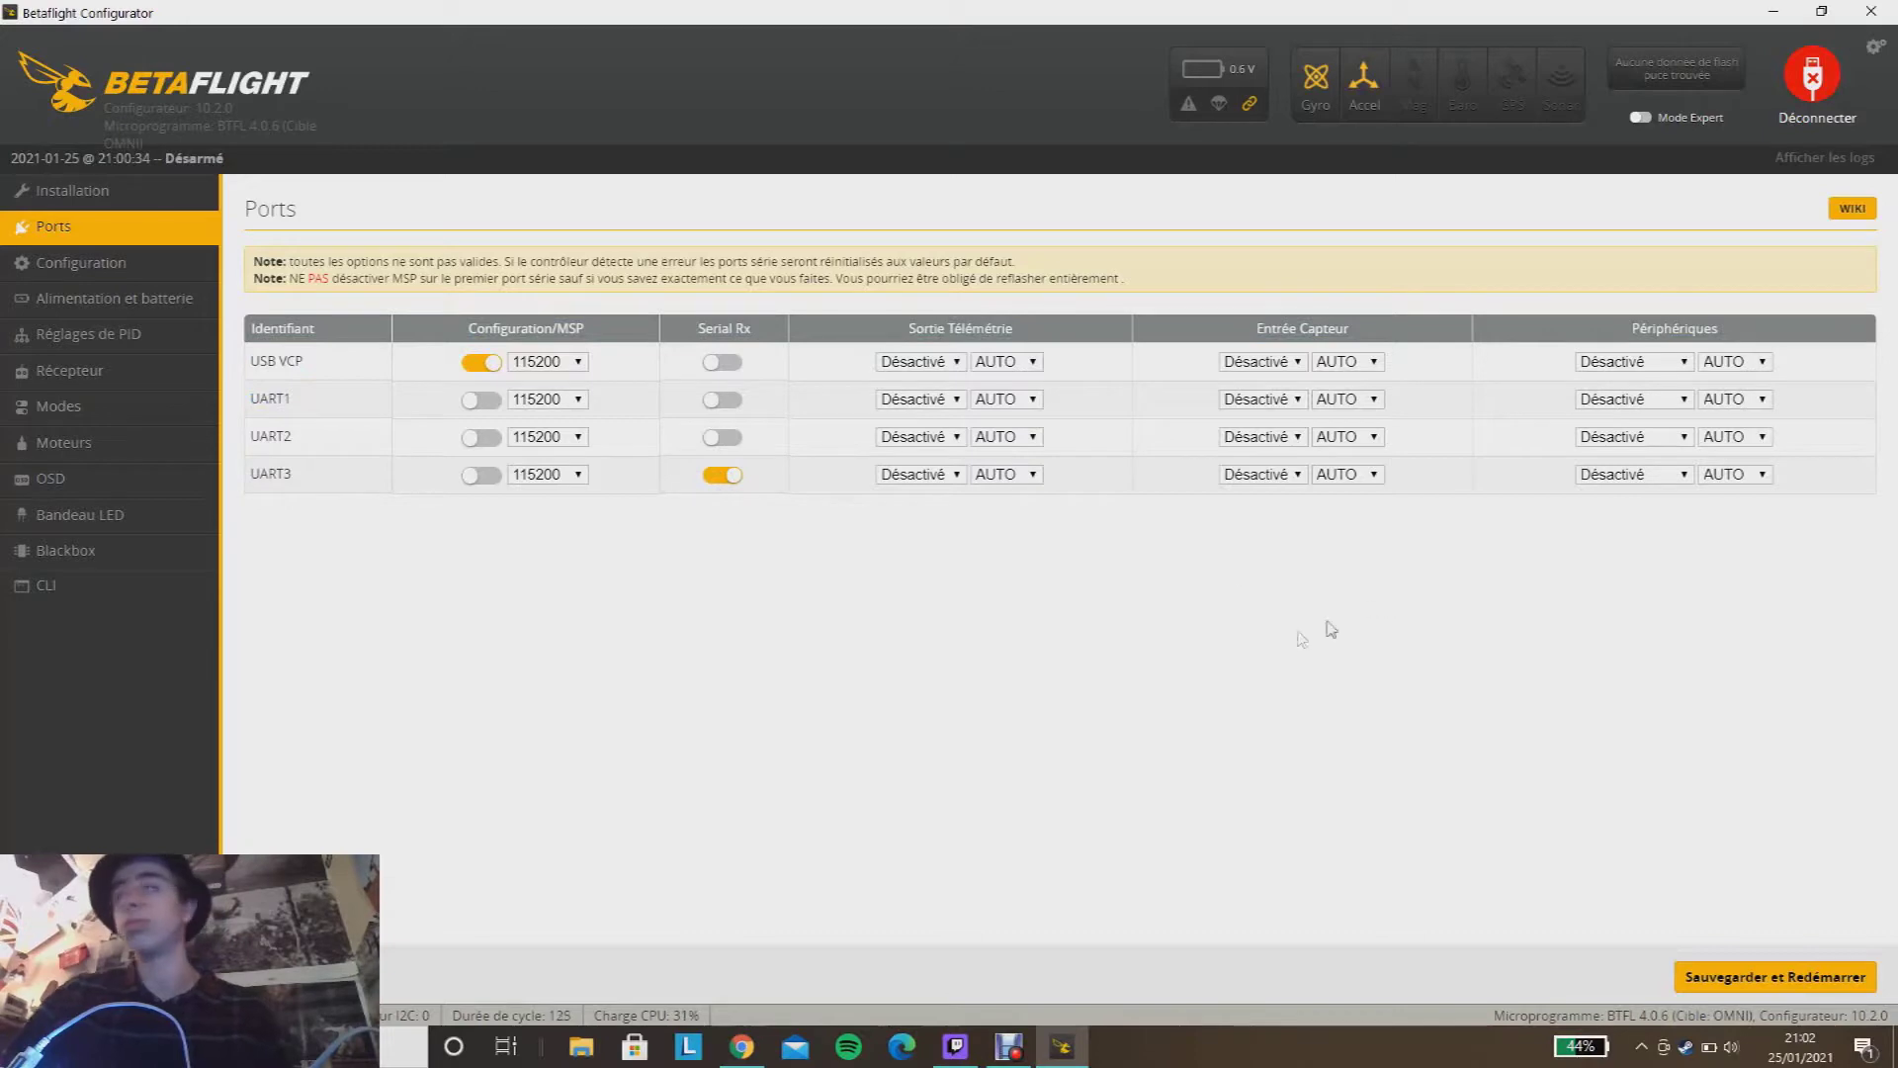
Step: Review the Configuration settings, from mixer, ESC protocol and system rates to receiver, other features and beeper options
click(61, 262)
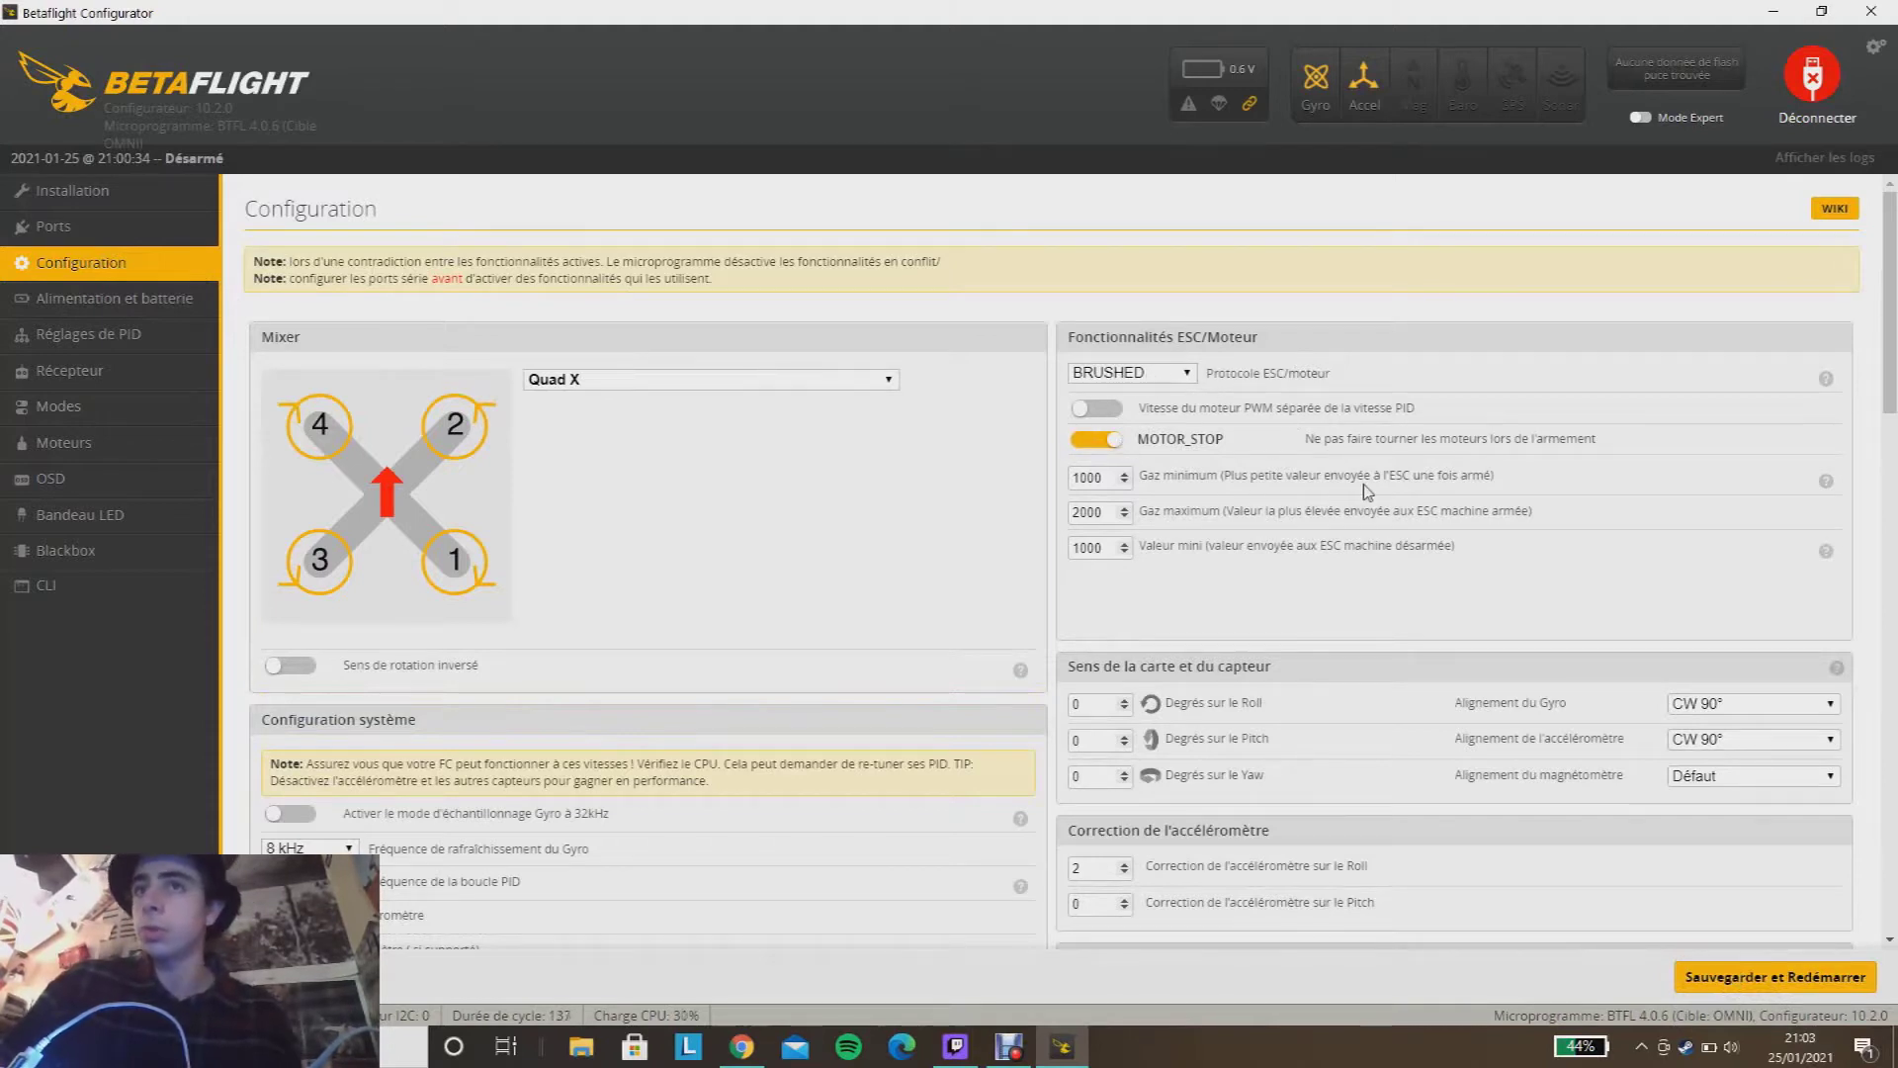
scroll(1435, 476, down, 5)
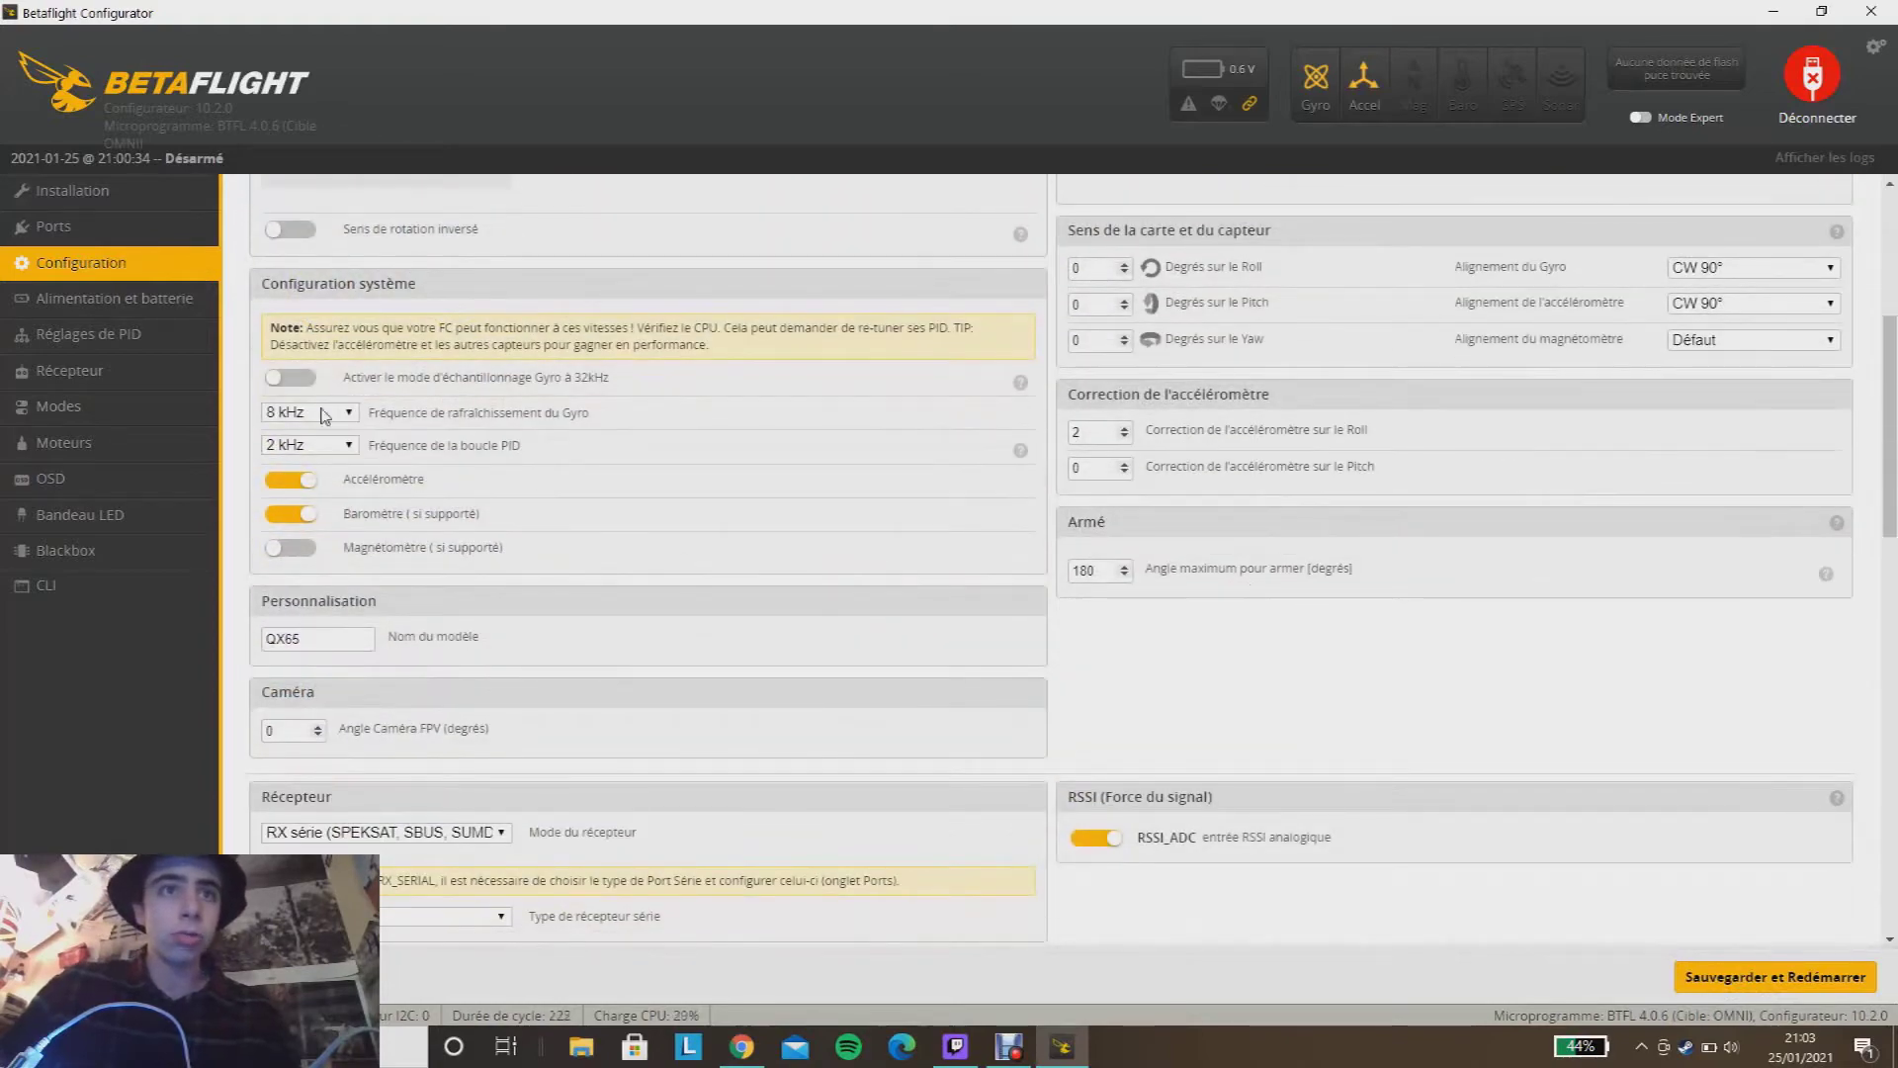
scroll(613, 561, down, 2)
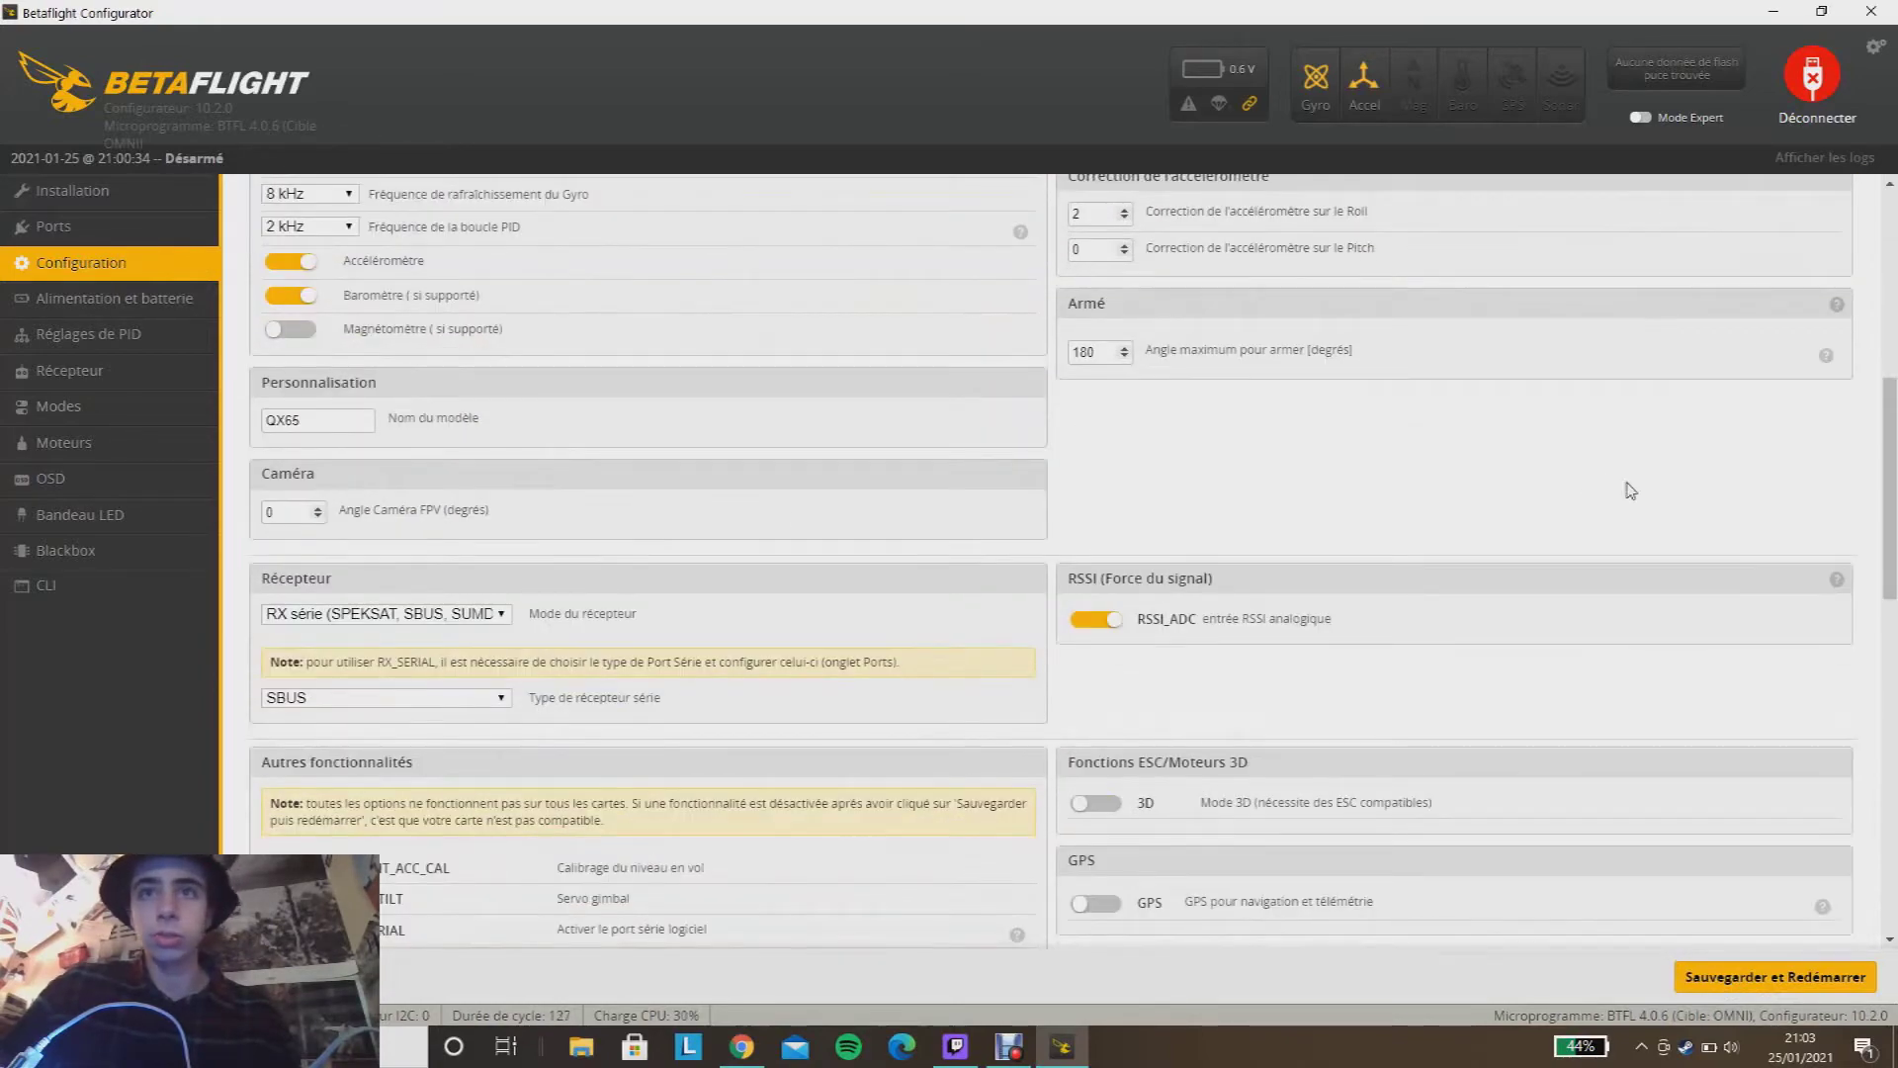
scroll(1069, 509, down, 1)
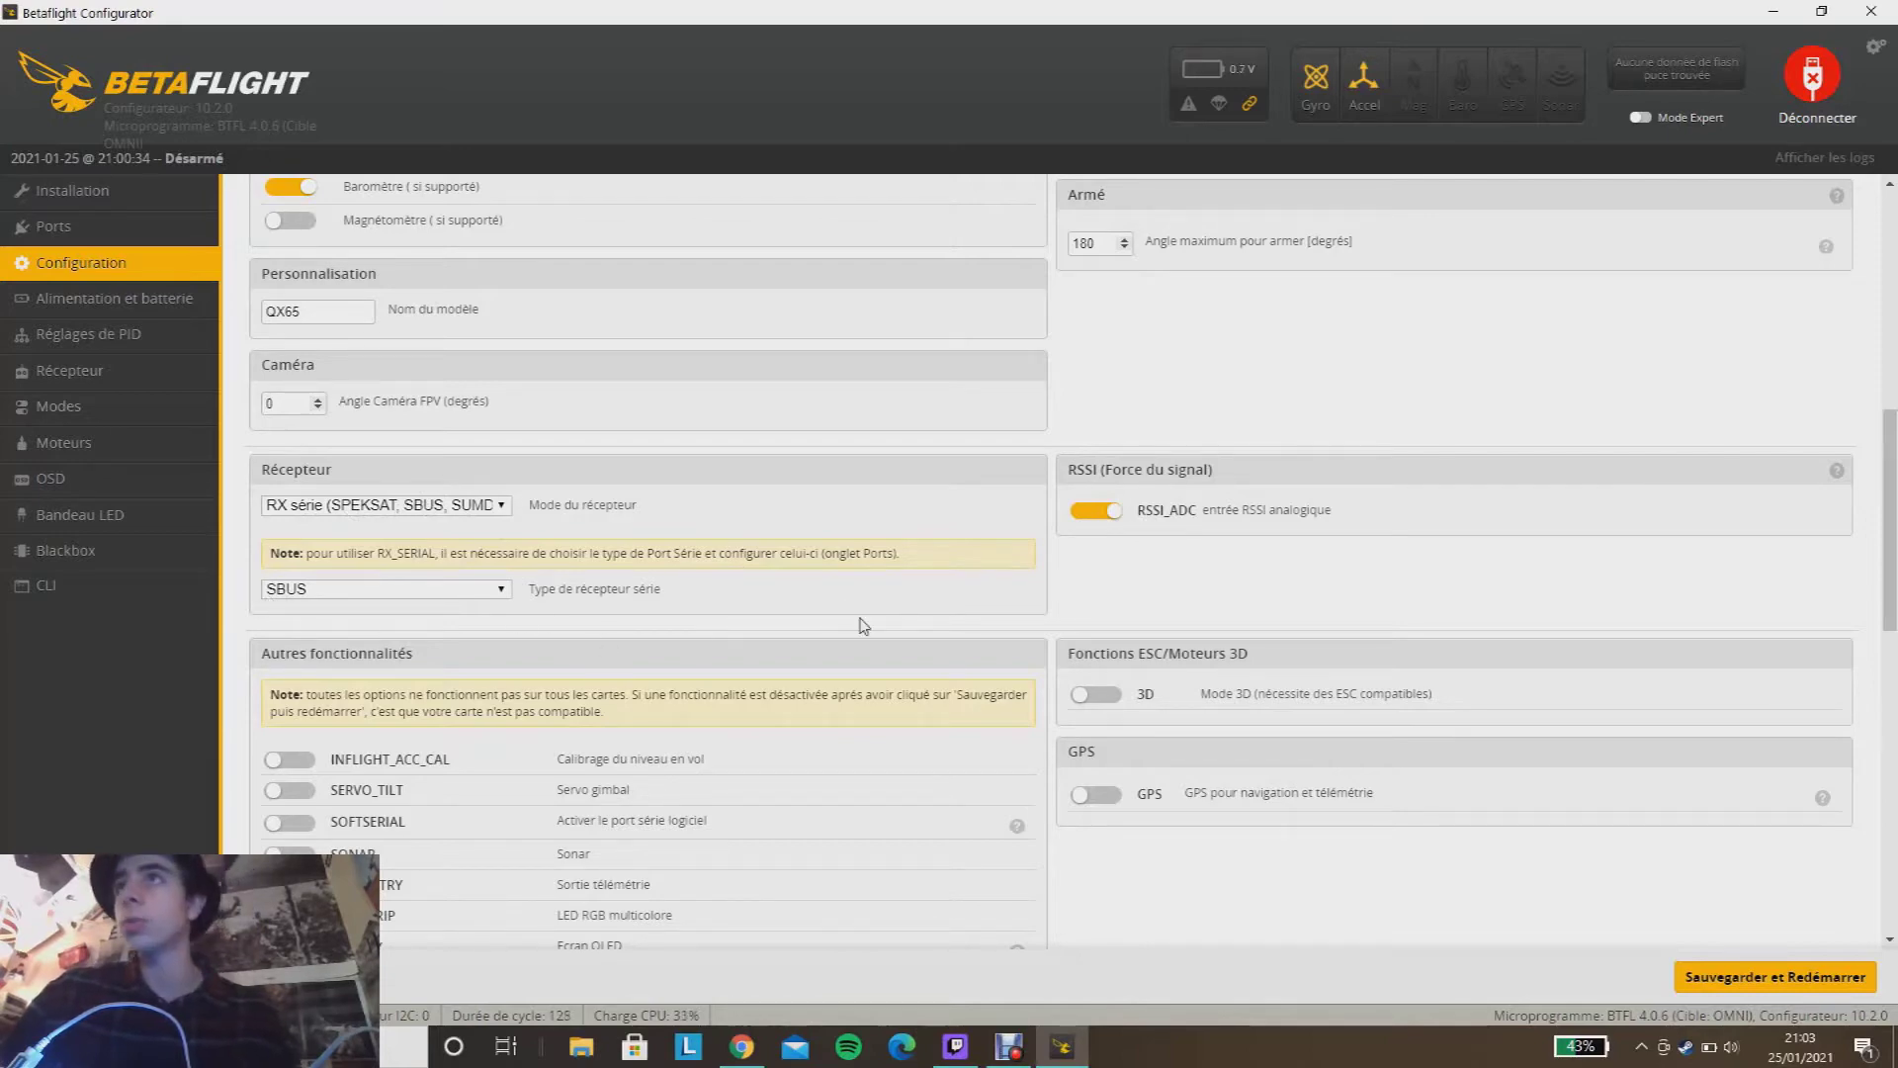
scroll(860, 627, down, 1)
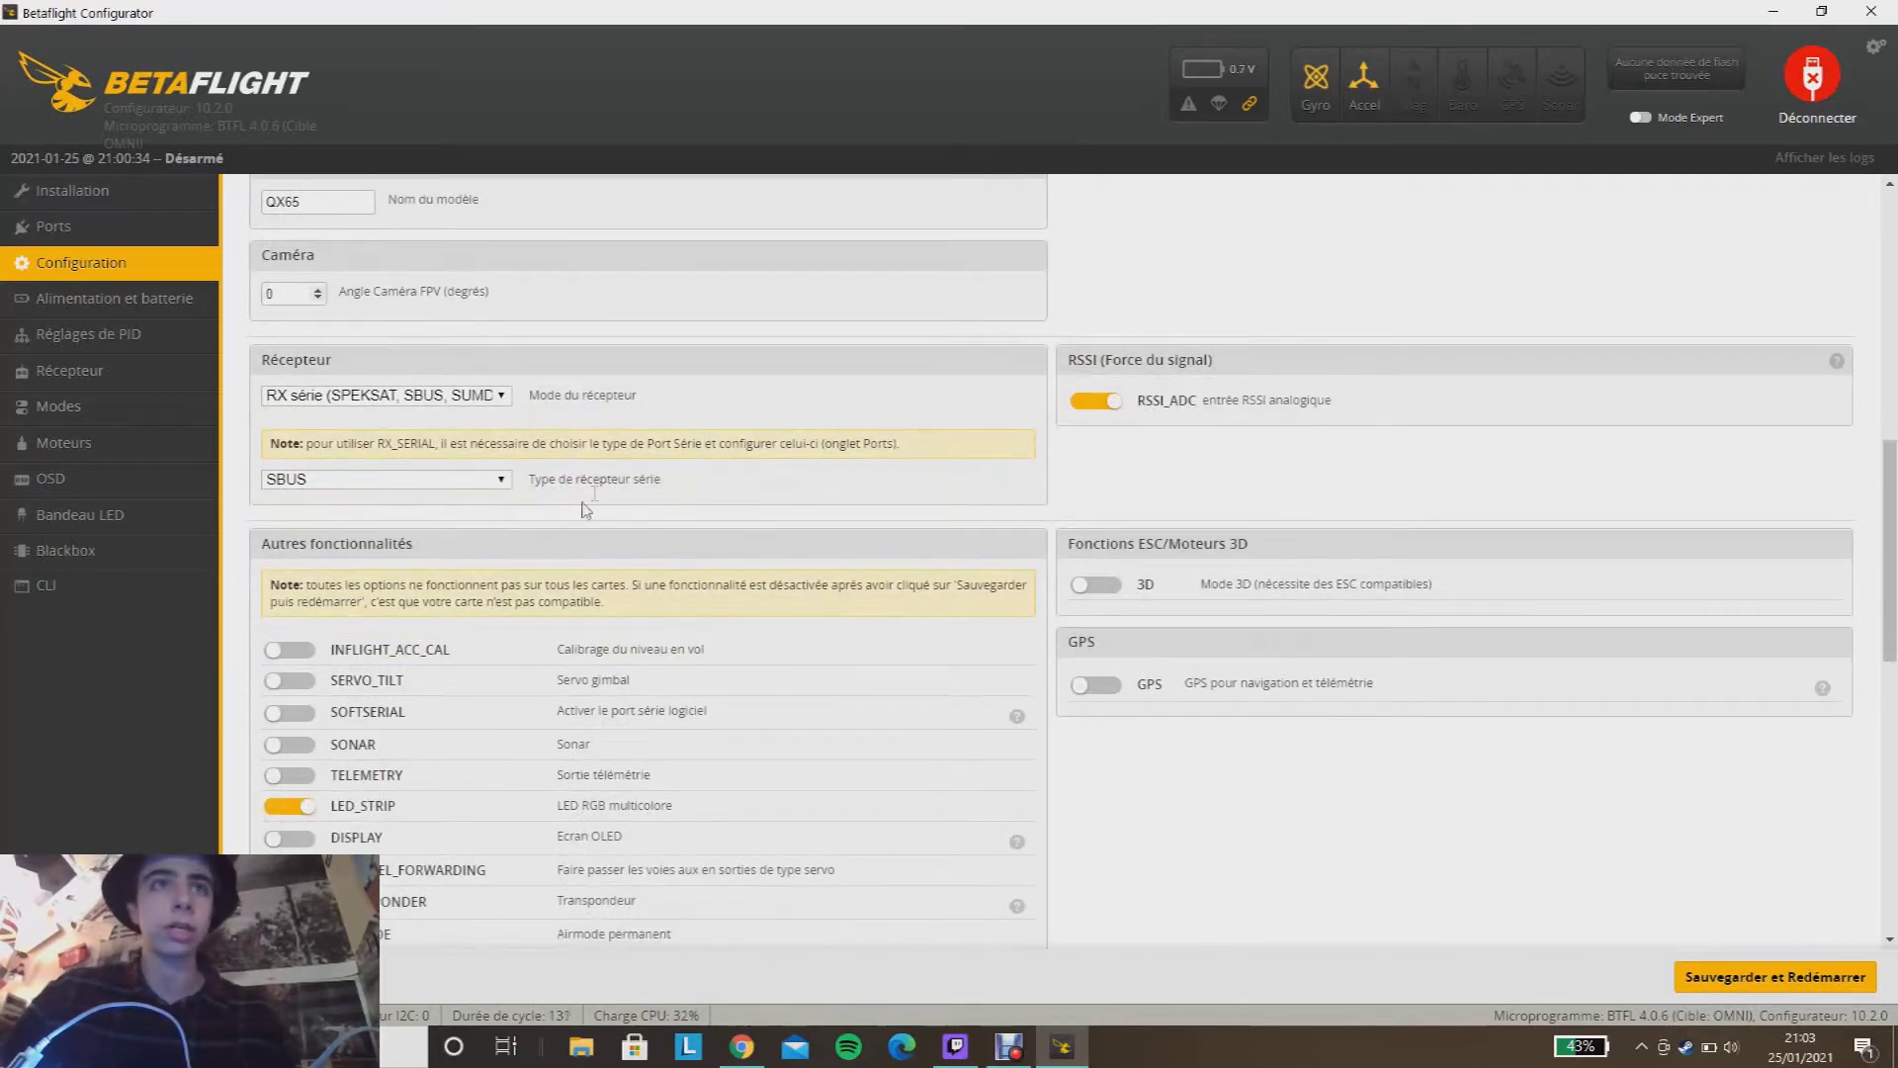
scroll(625, 491, down, 4)
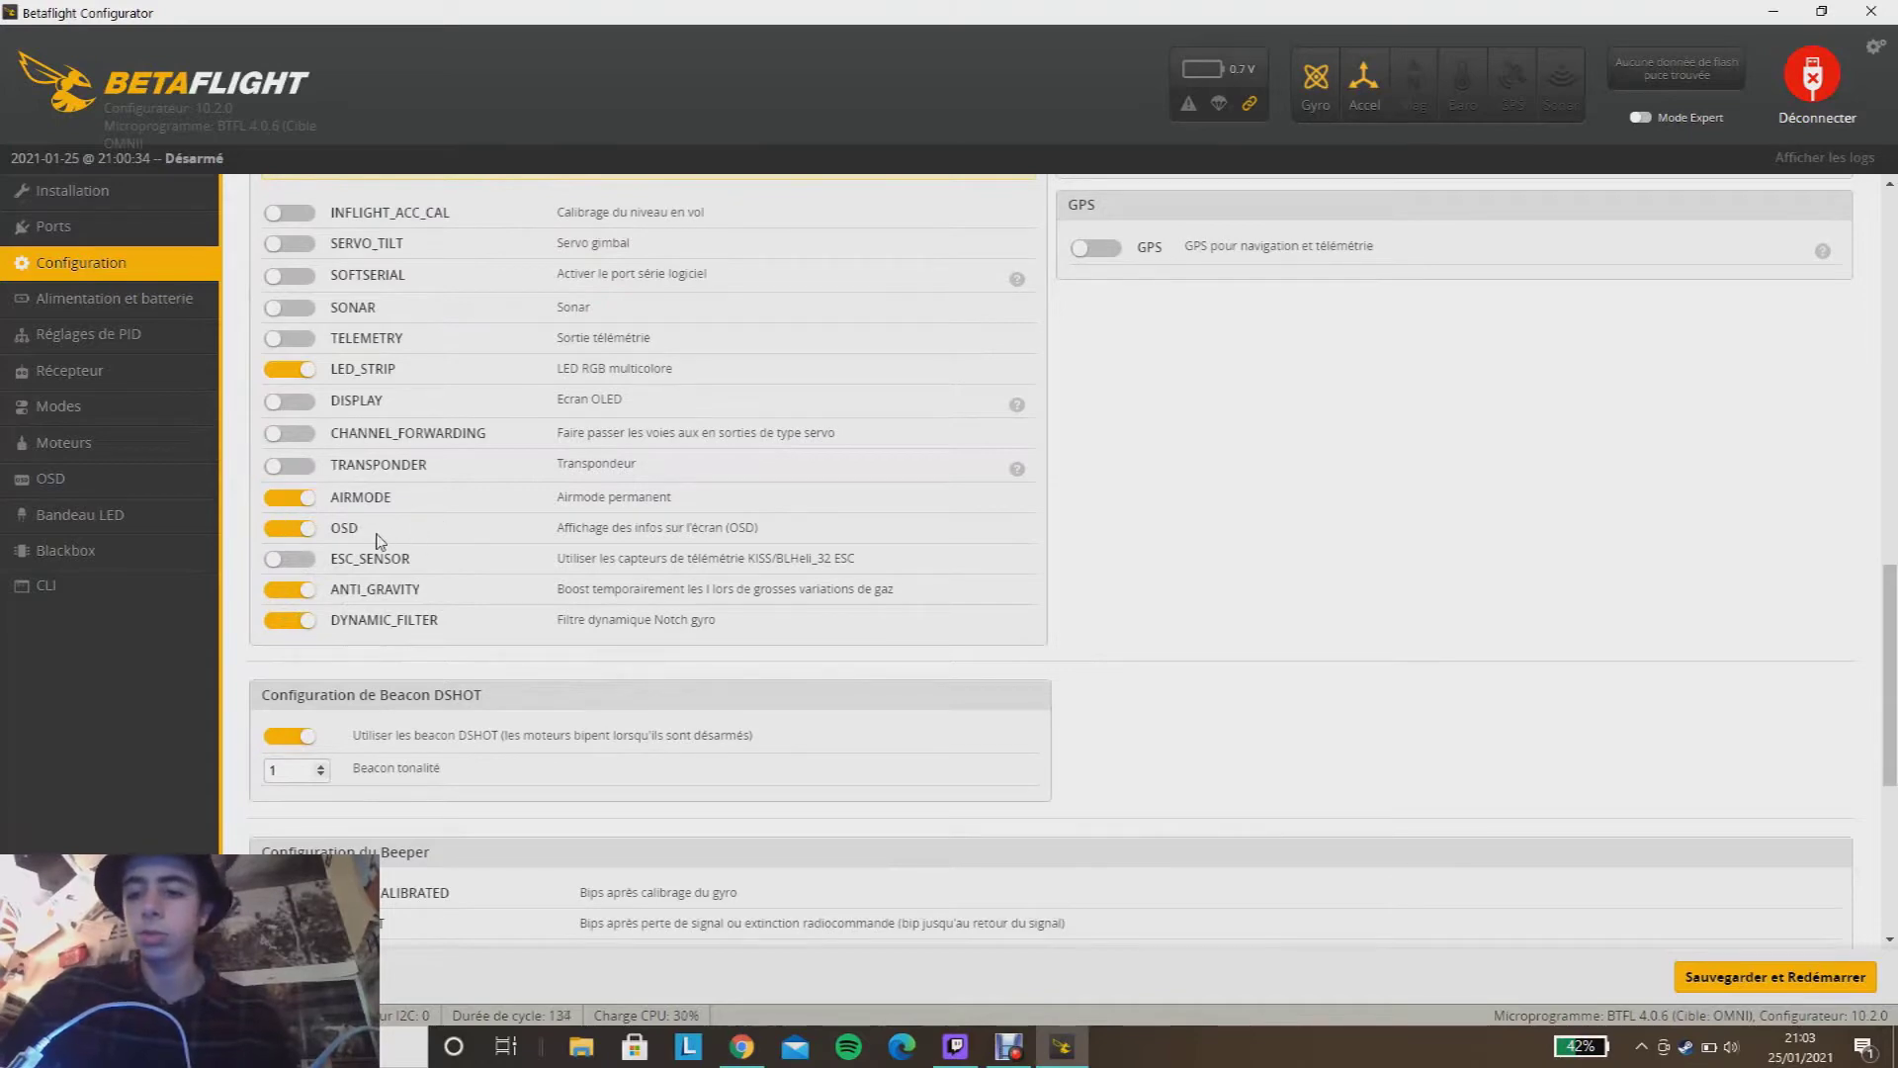
scroll(522, 510, up, 1)
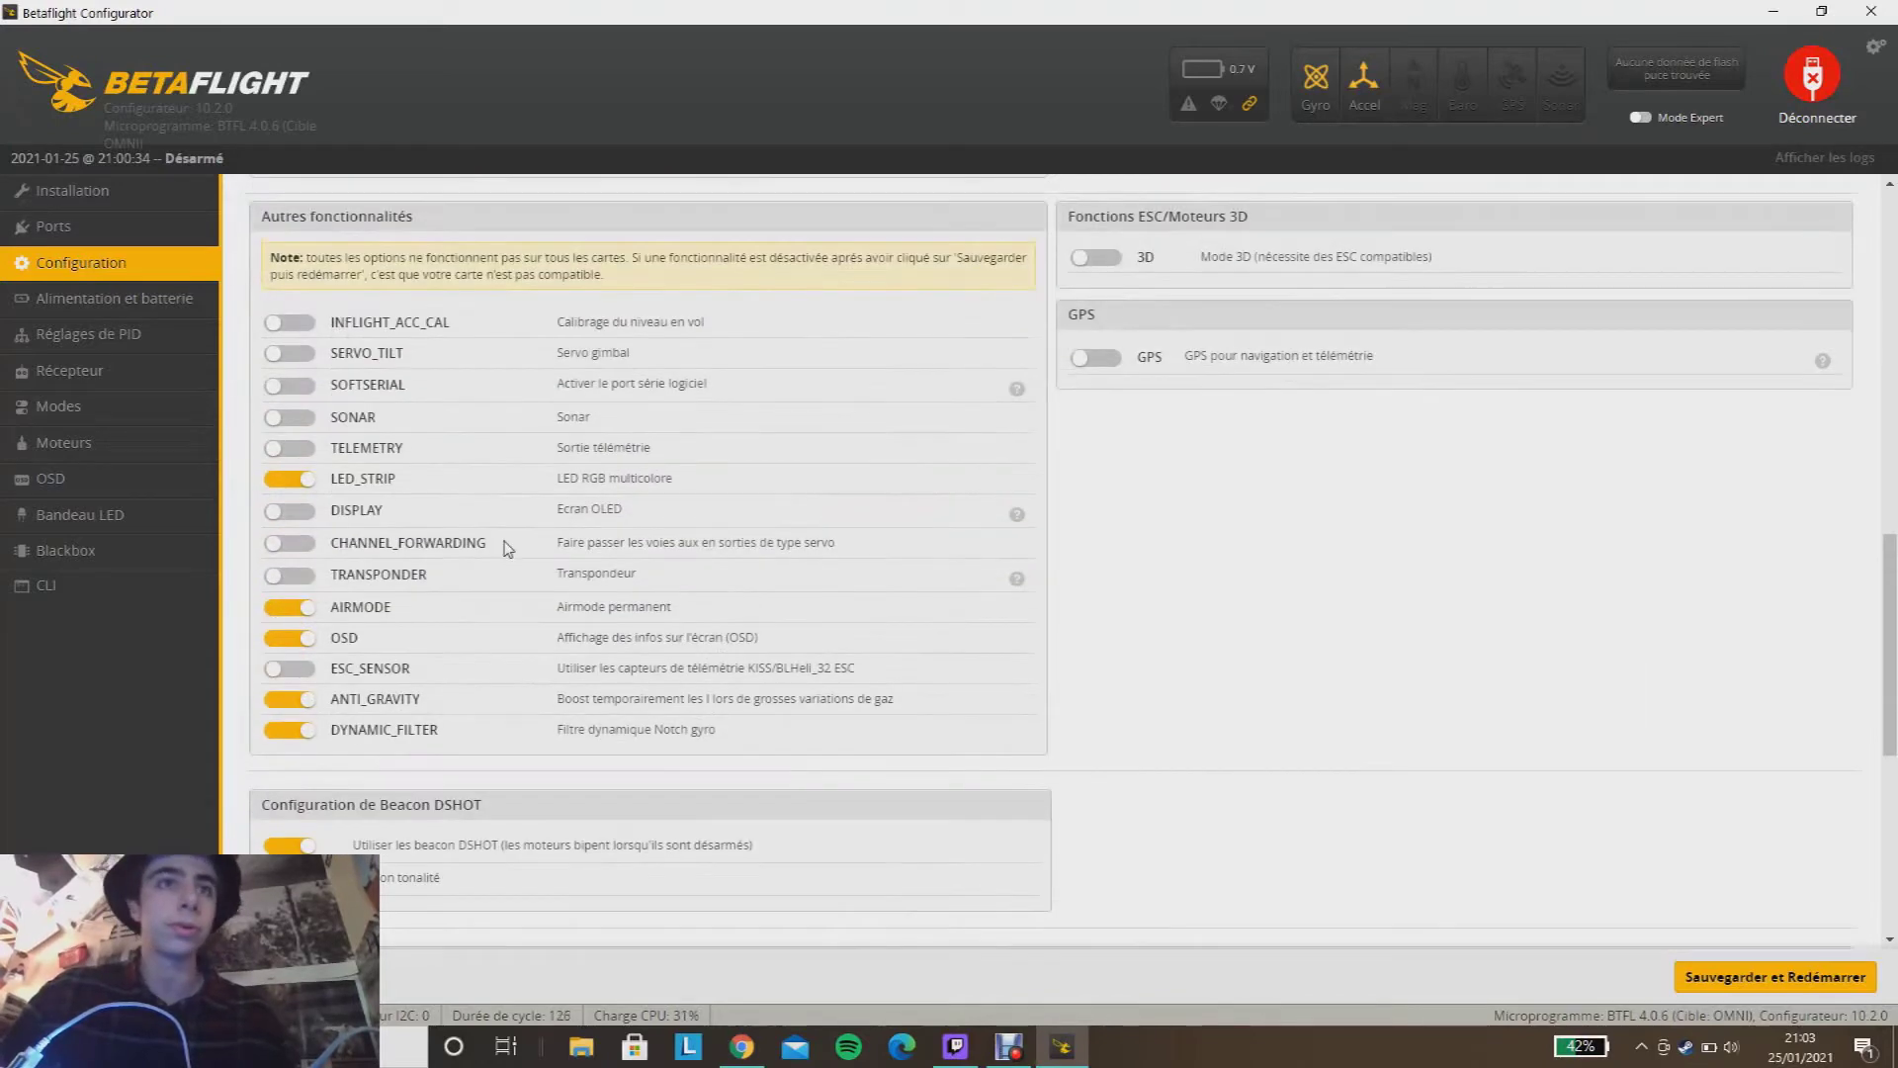
scroll(521, 525, down, 5)
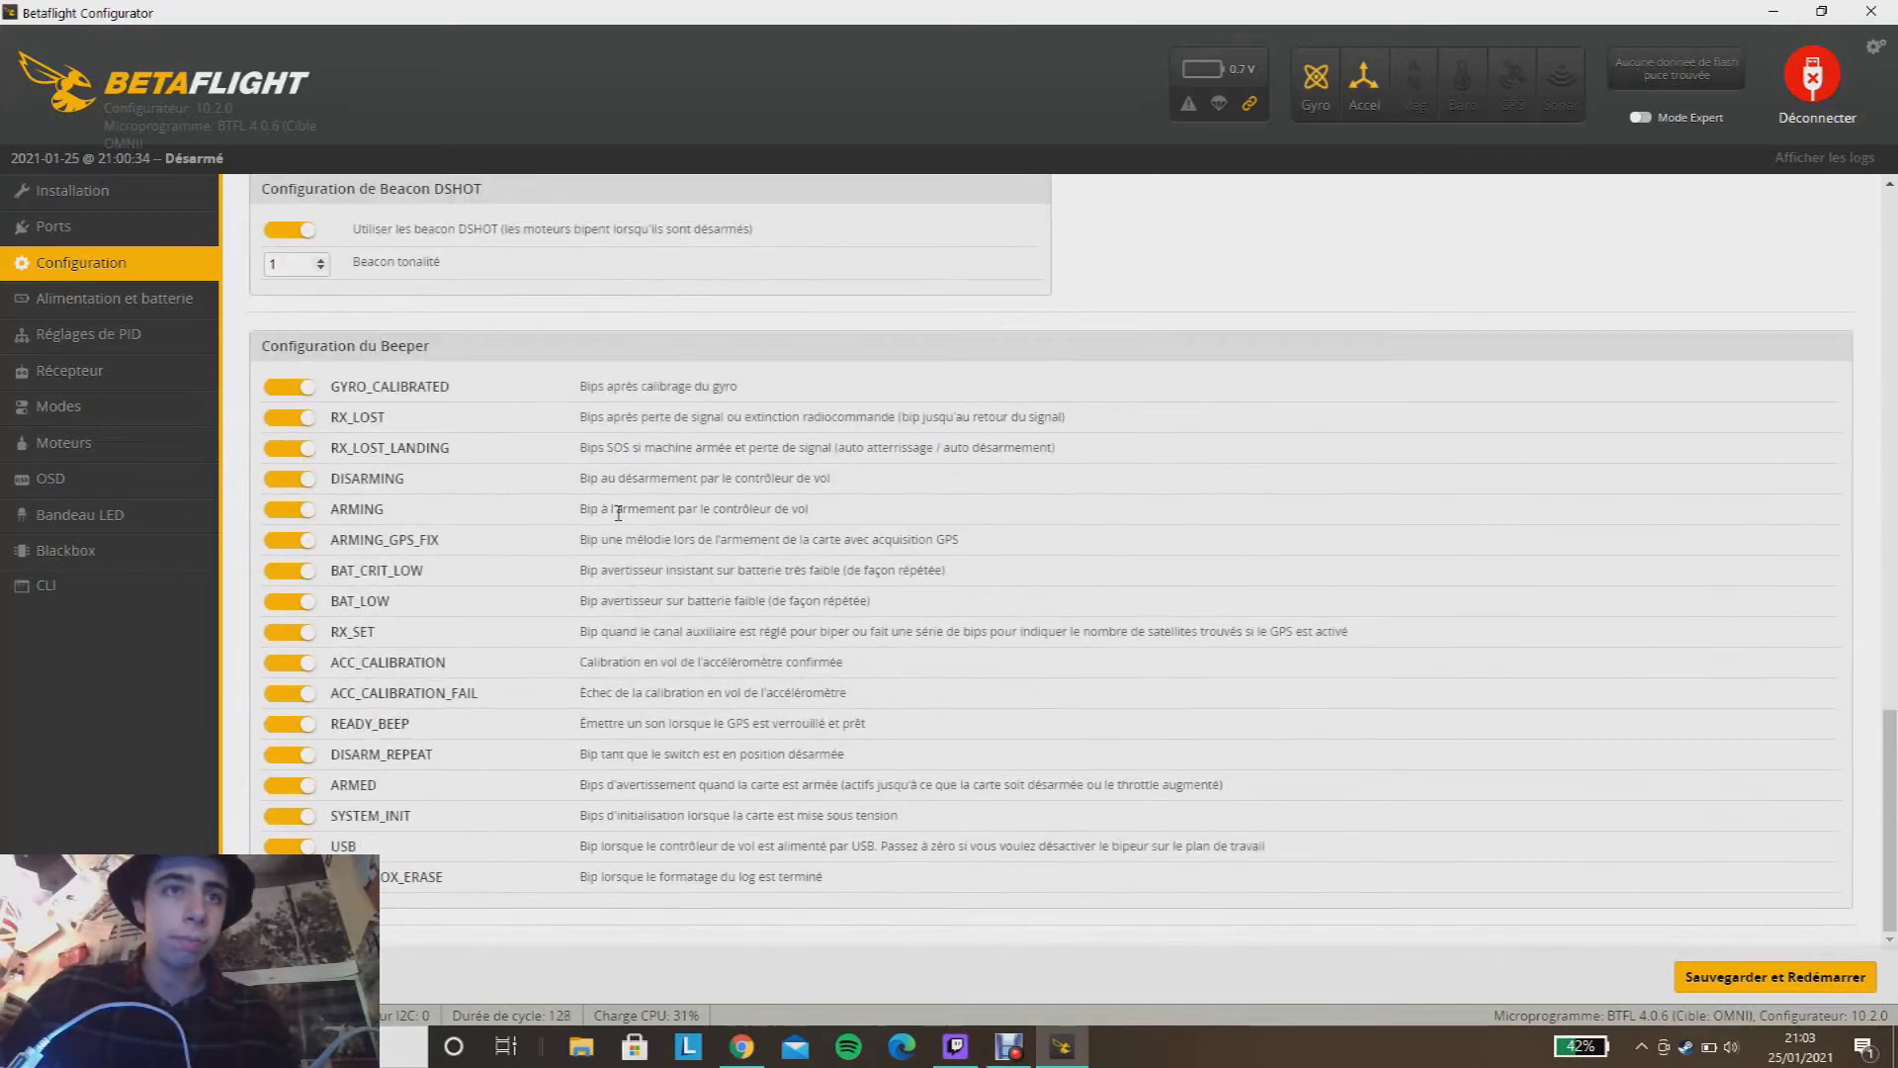
Step: Review the power and battery settings, and examine the PID values, rates and throttle settings of Profile 1
click(148, 298)
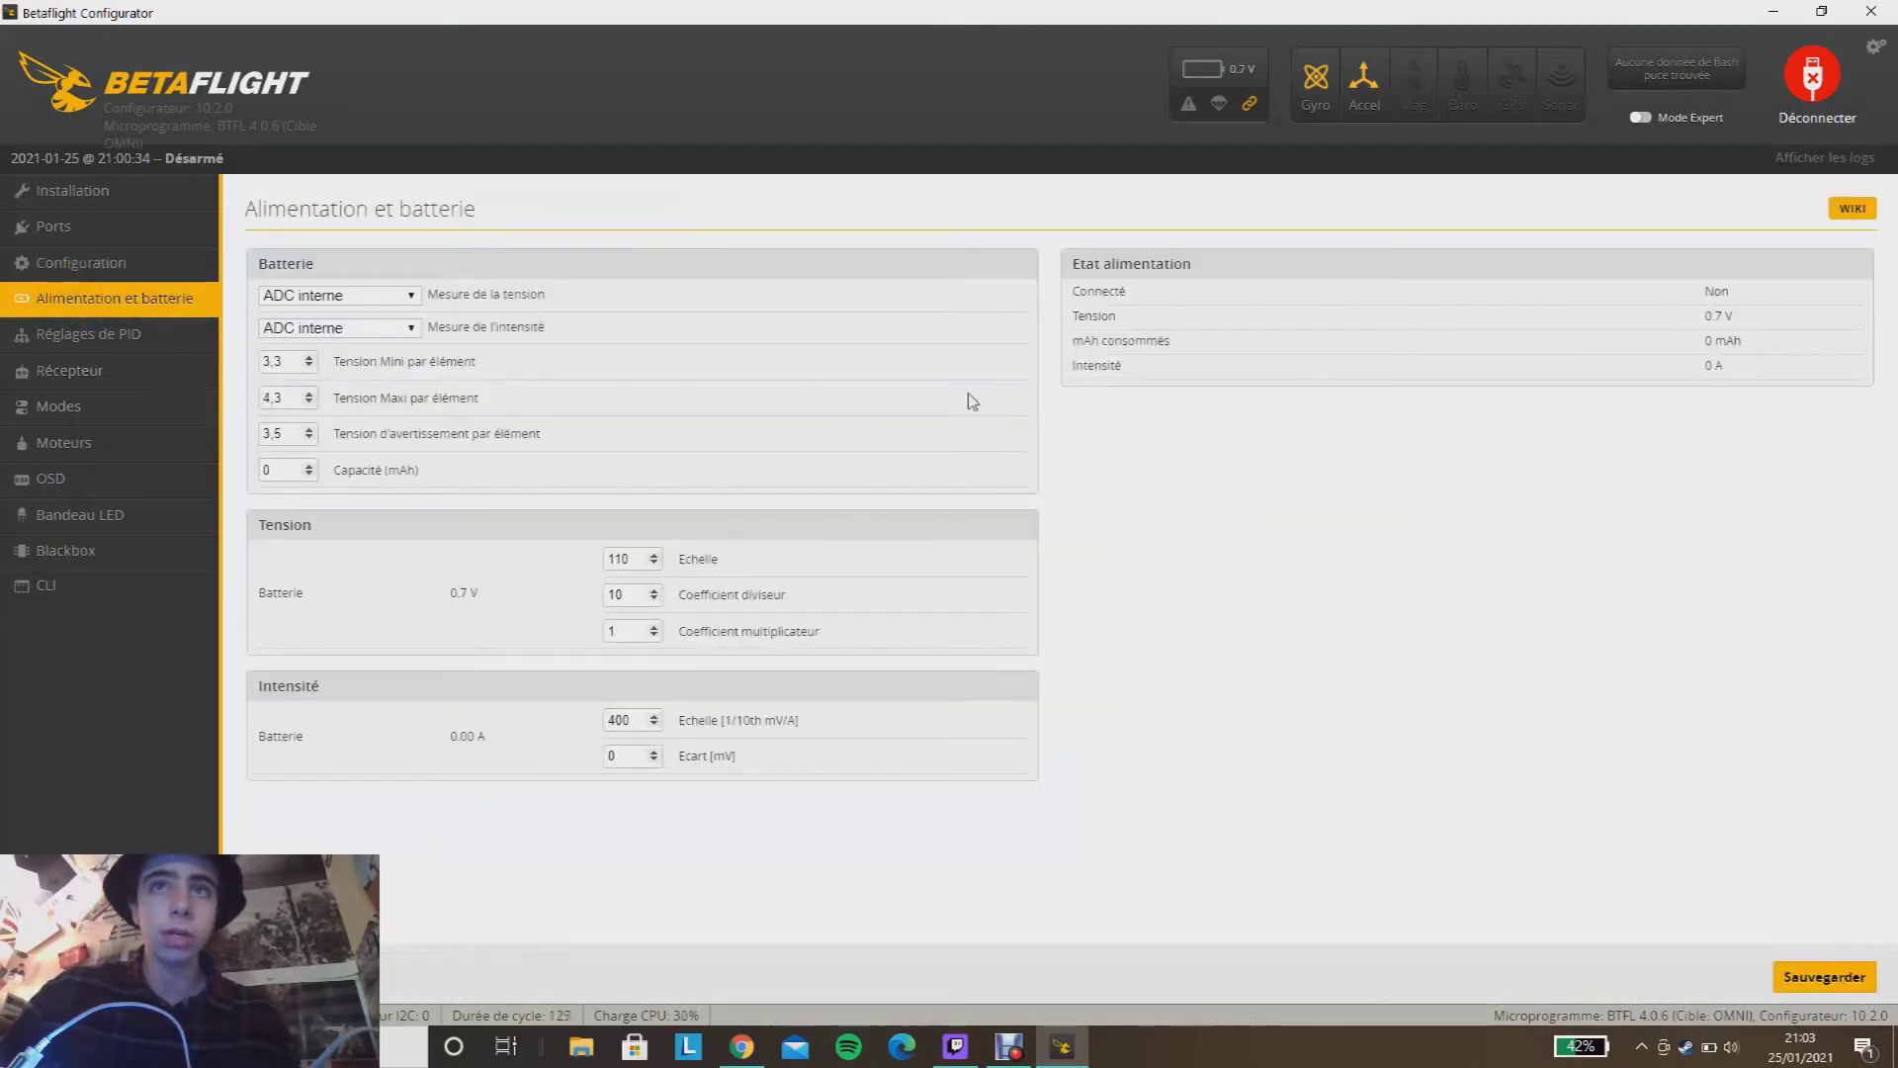
click(81, 348)
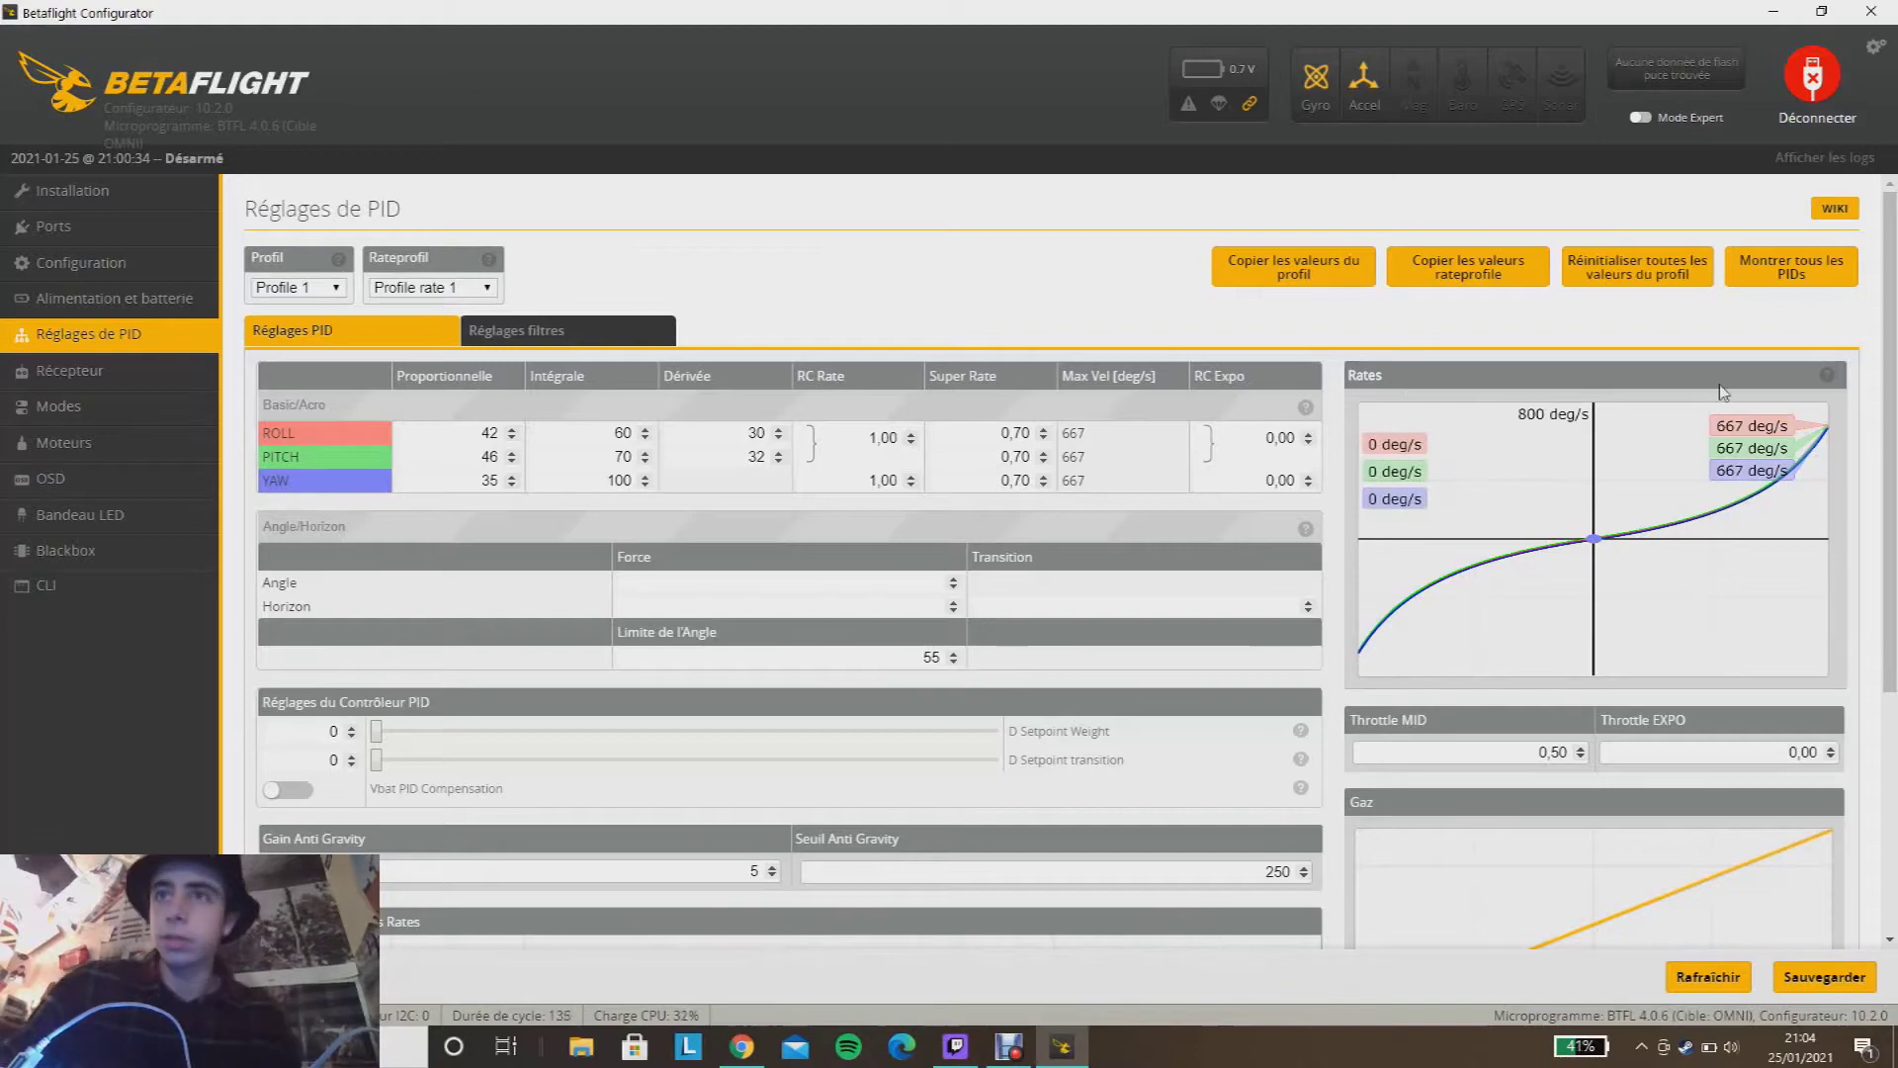
scroll(1126, 584, down, 2)
scroll(1101, 627, down, 2)
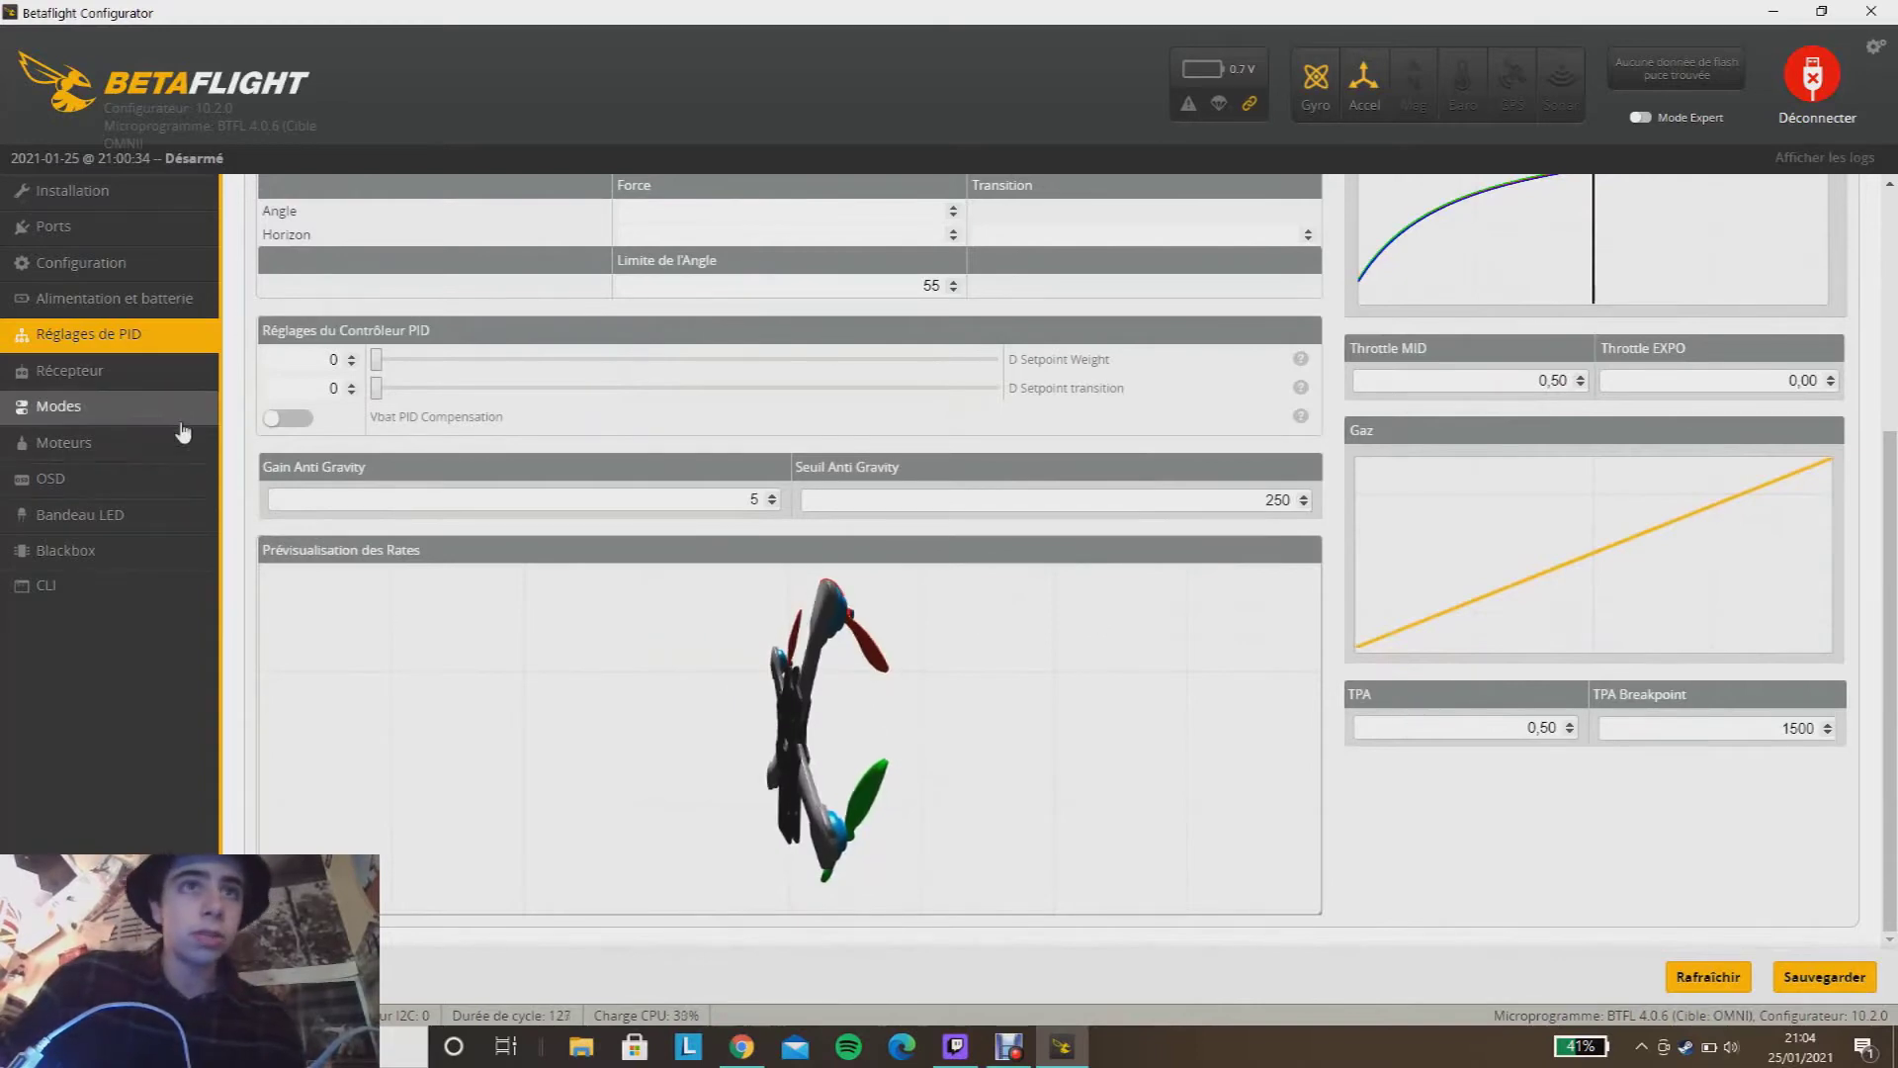
scroll(1328, 485, up, 1)
scroll(1328, 484, up, 4)
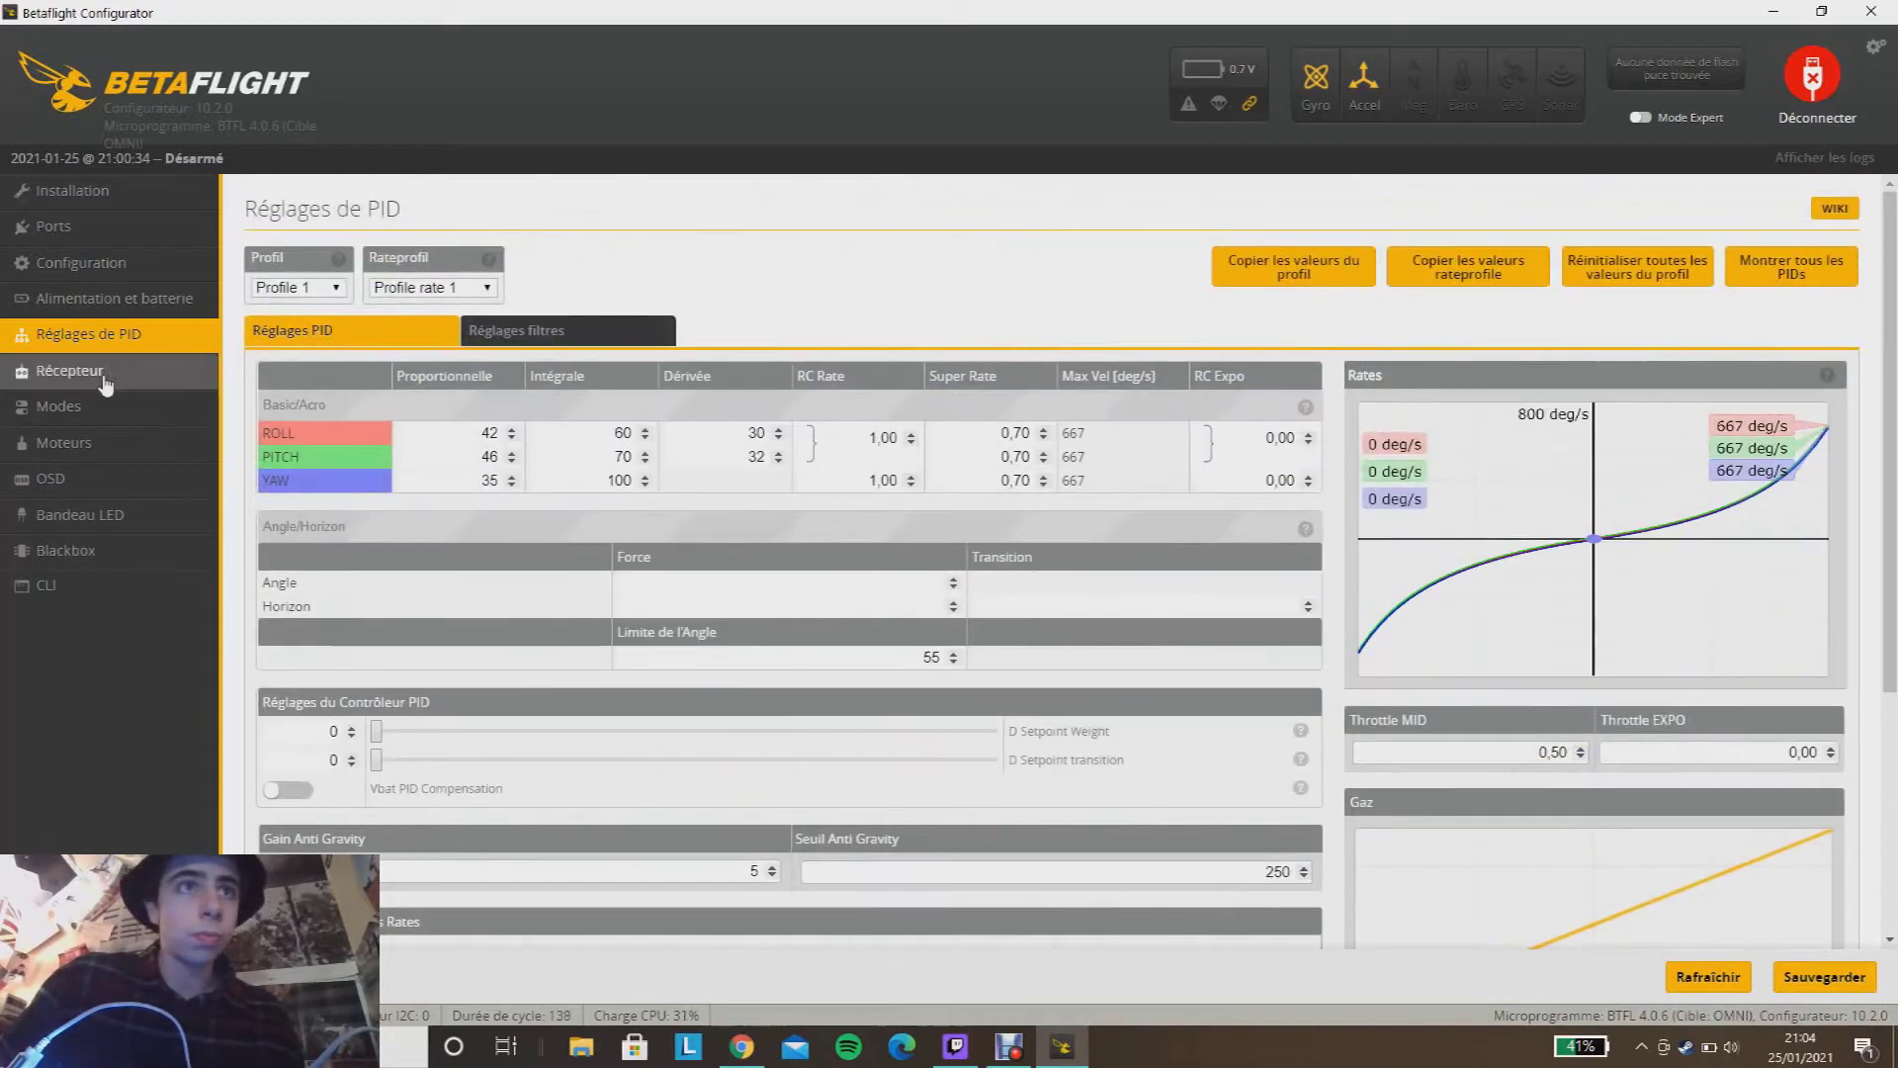
Step: Review the receiver channels, and examine the AUX channel assignments and ranges of the ARM, ANGLE and HORIZON modes
click(68, 370)
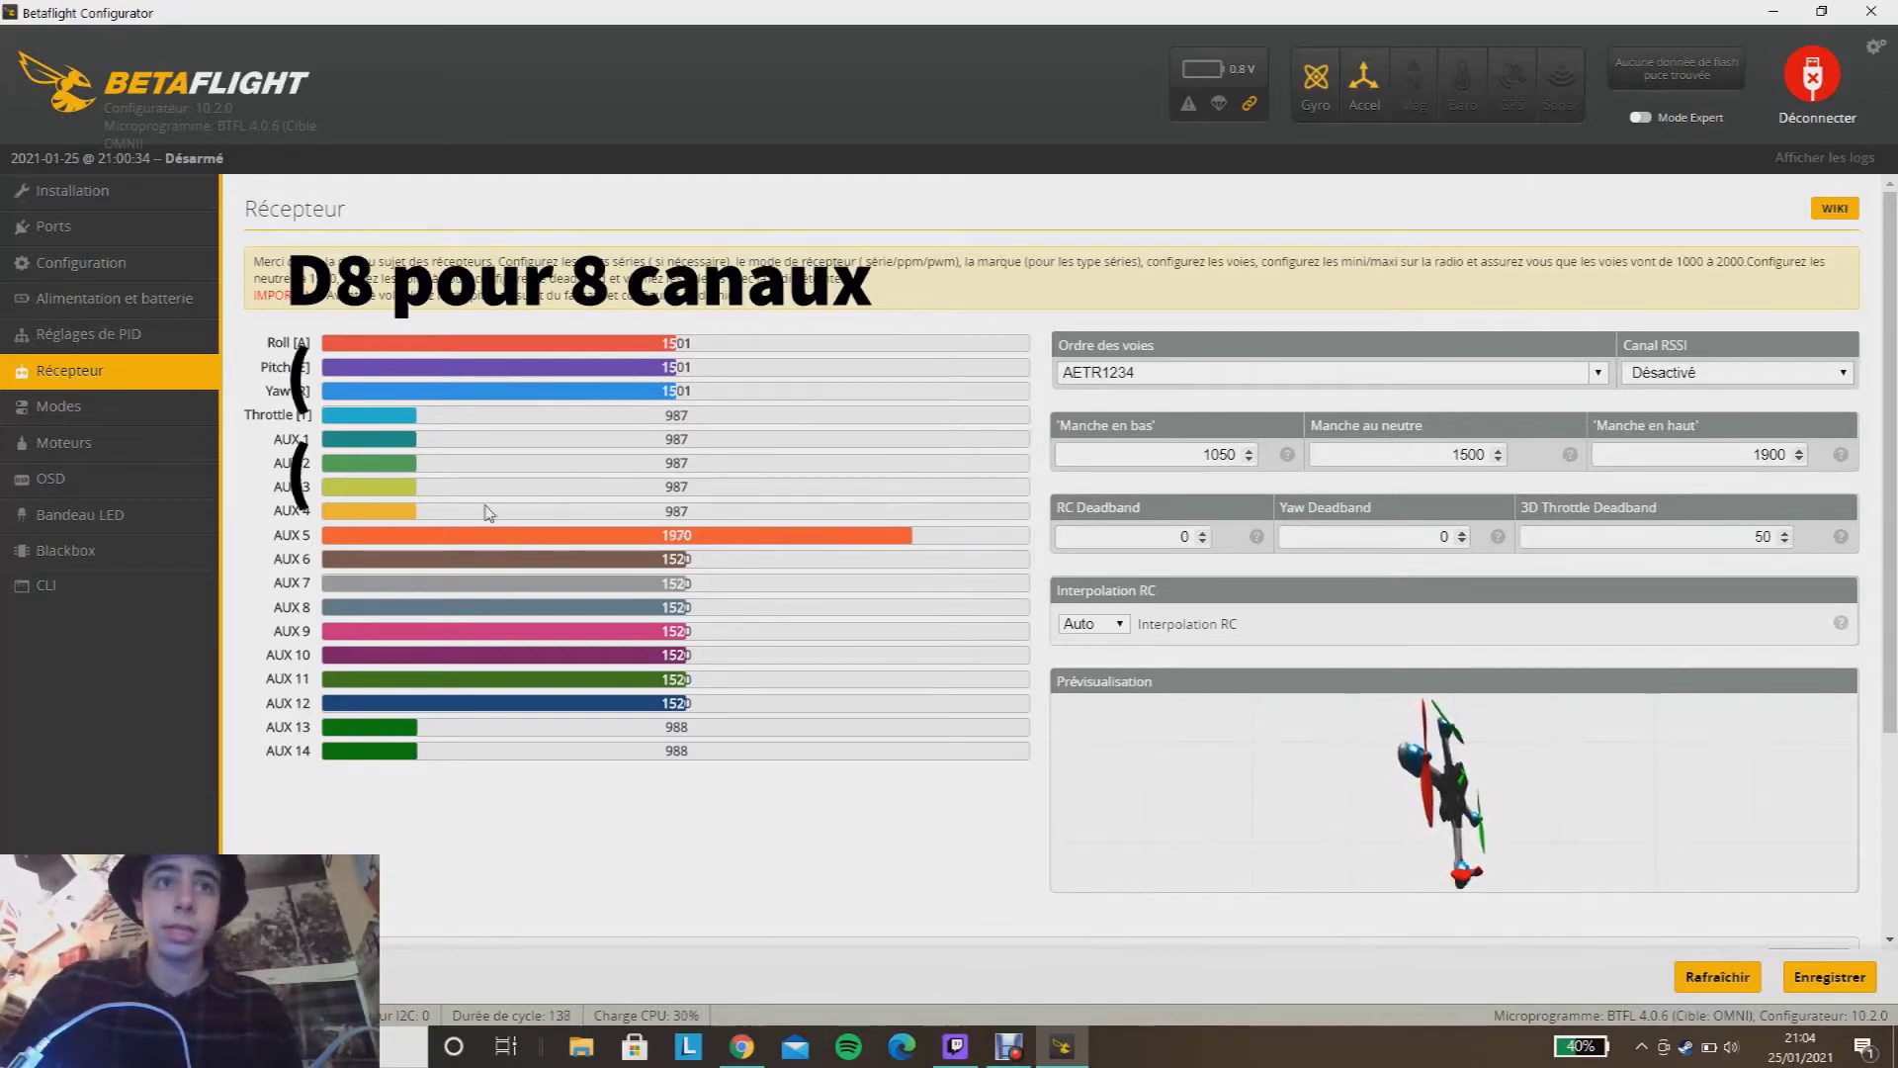
click(150, 408)
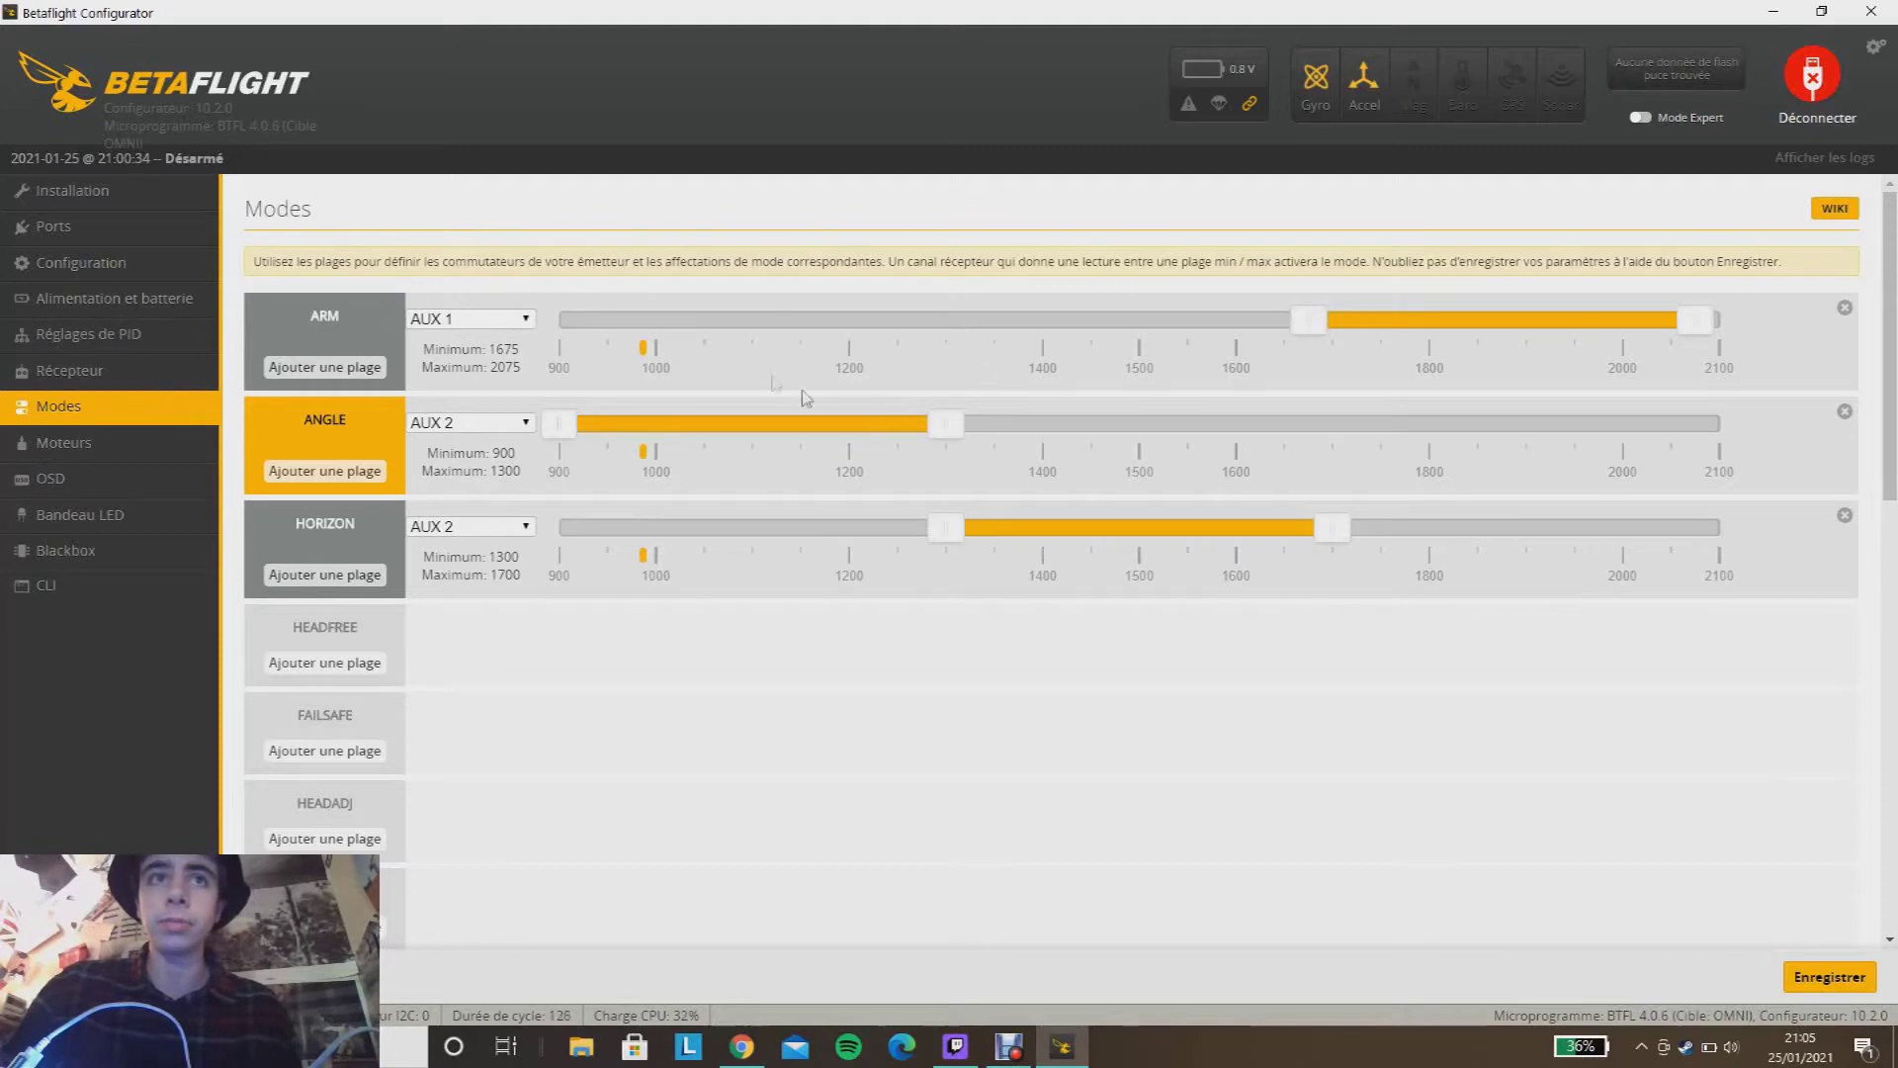
click(471, 326)
click(469, 321)
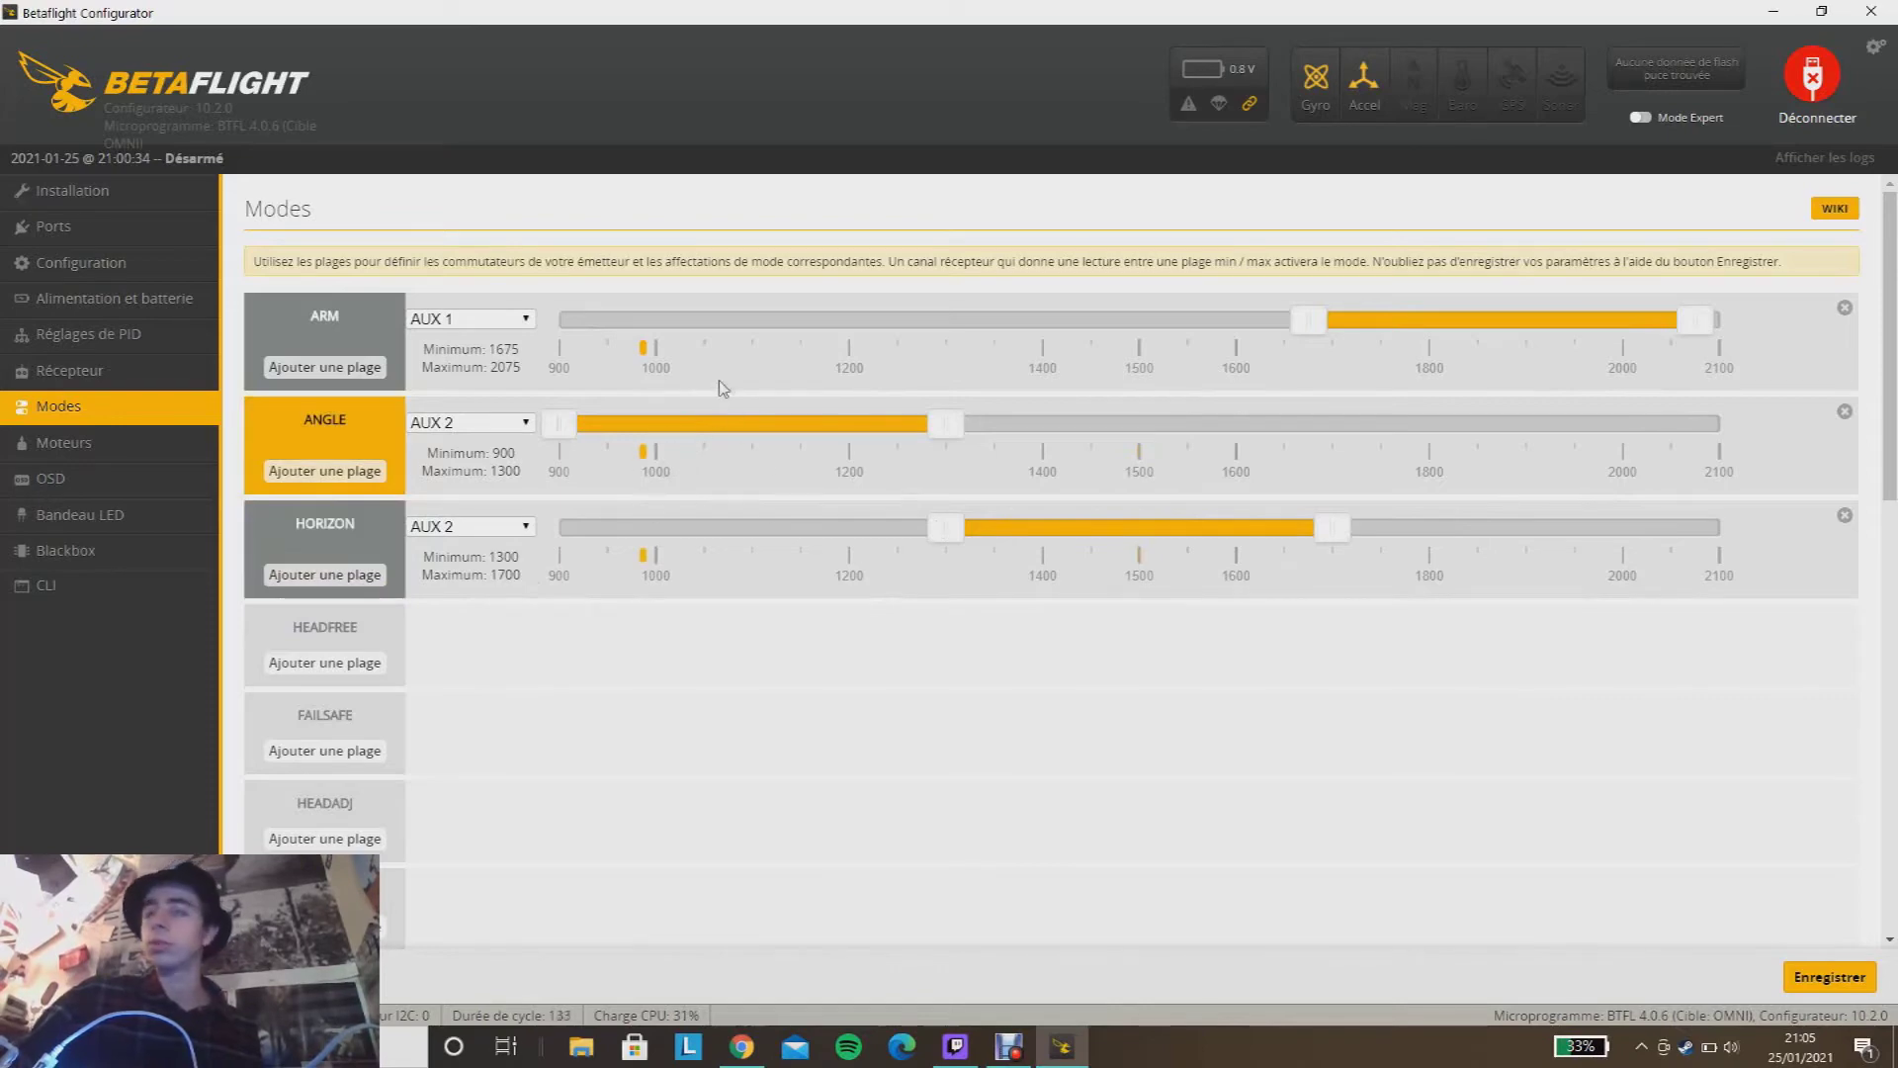
scroll(821, 484, down, 15)
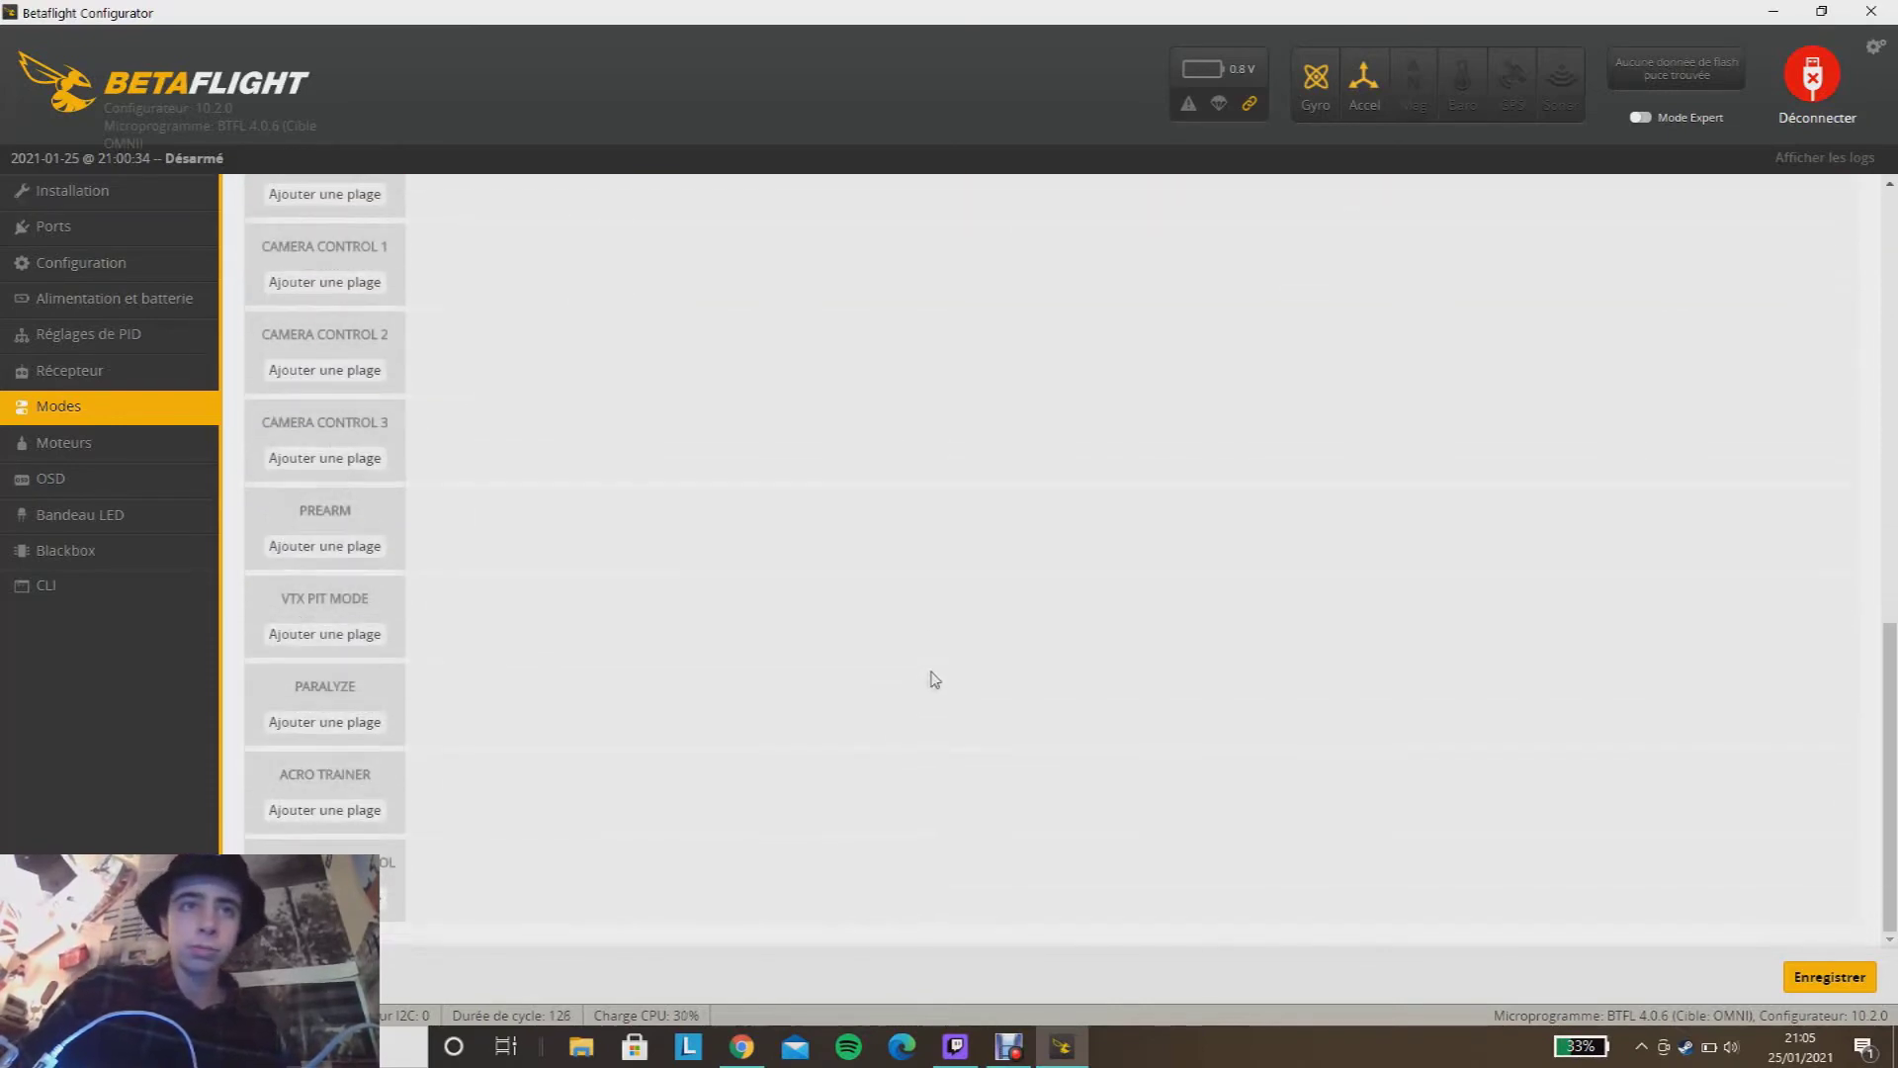
scroll(474, 500, up, 15)
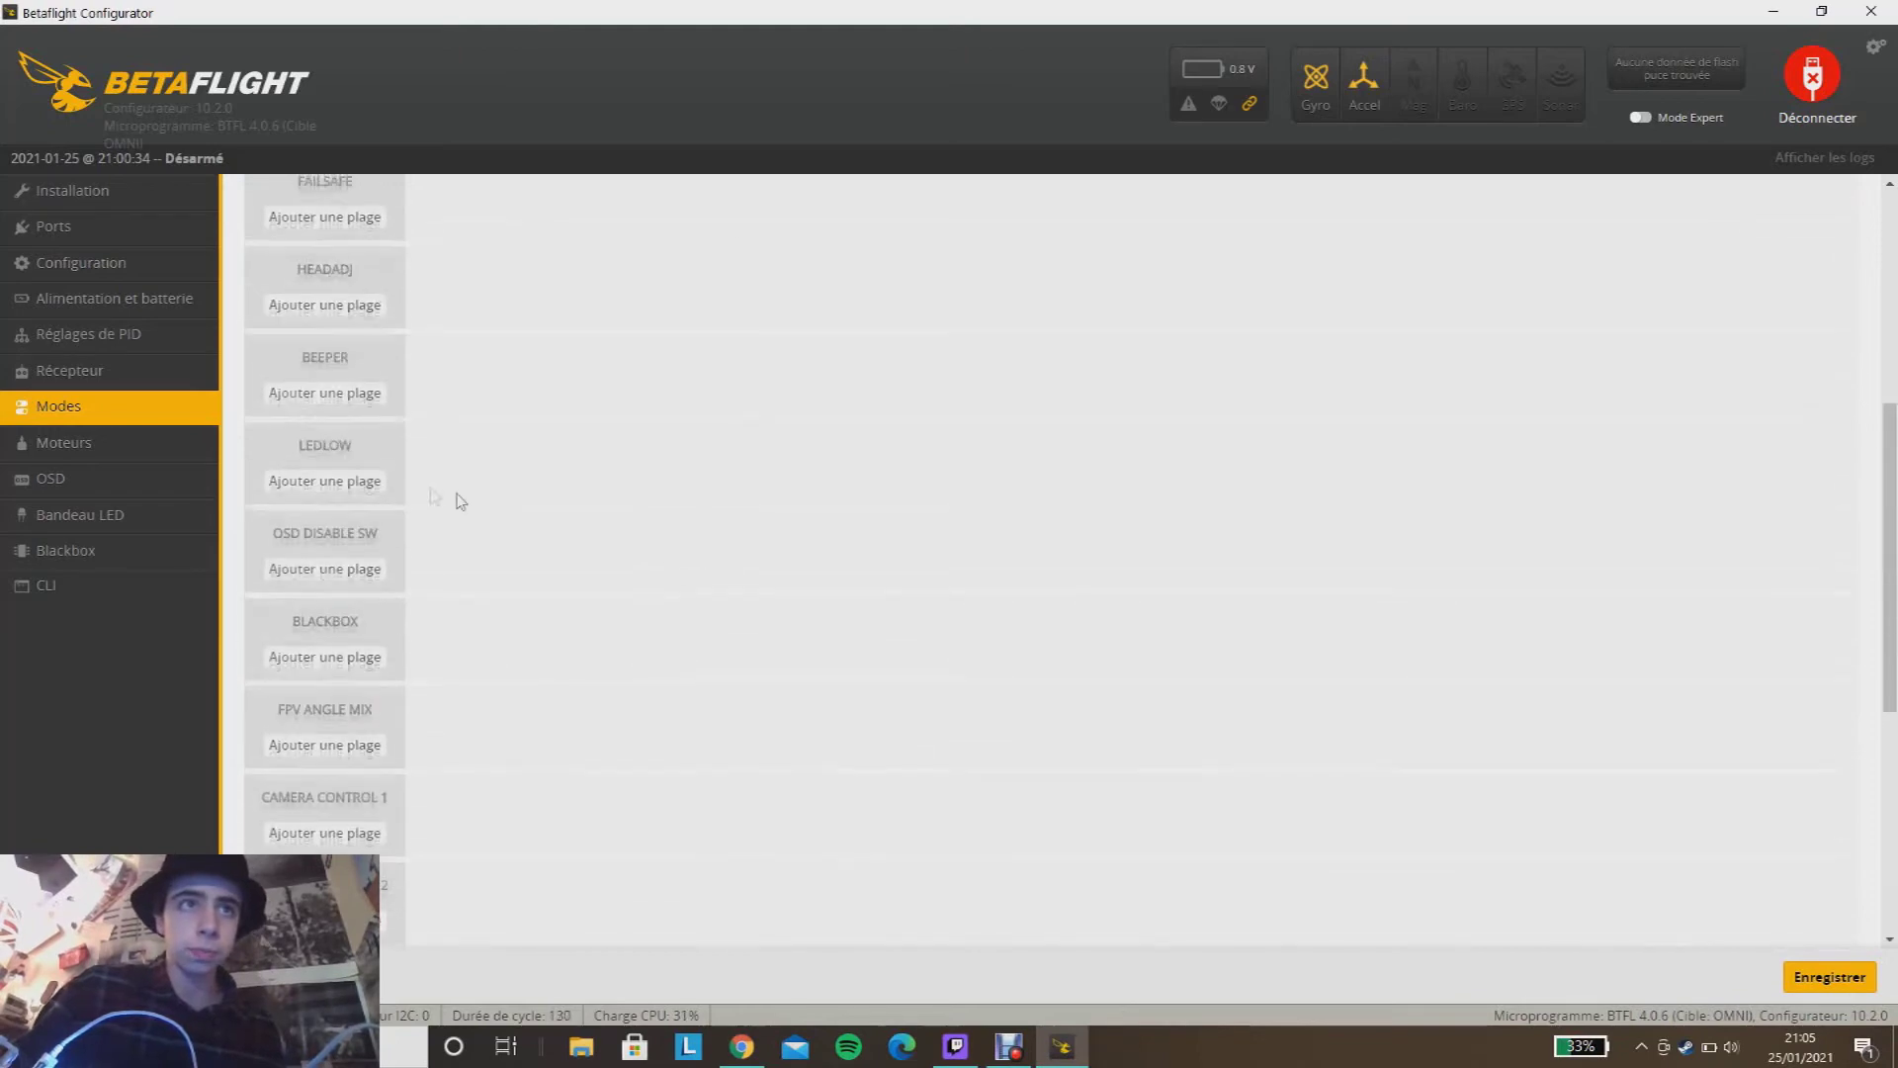
Step: Enable the motor test mode, try the master and motor 1 sliders at their minimum, and disable the test mode again
click(145, 461)
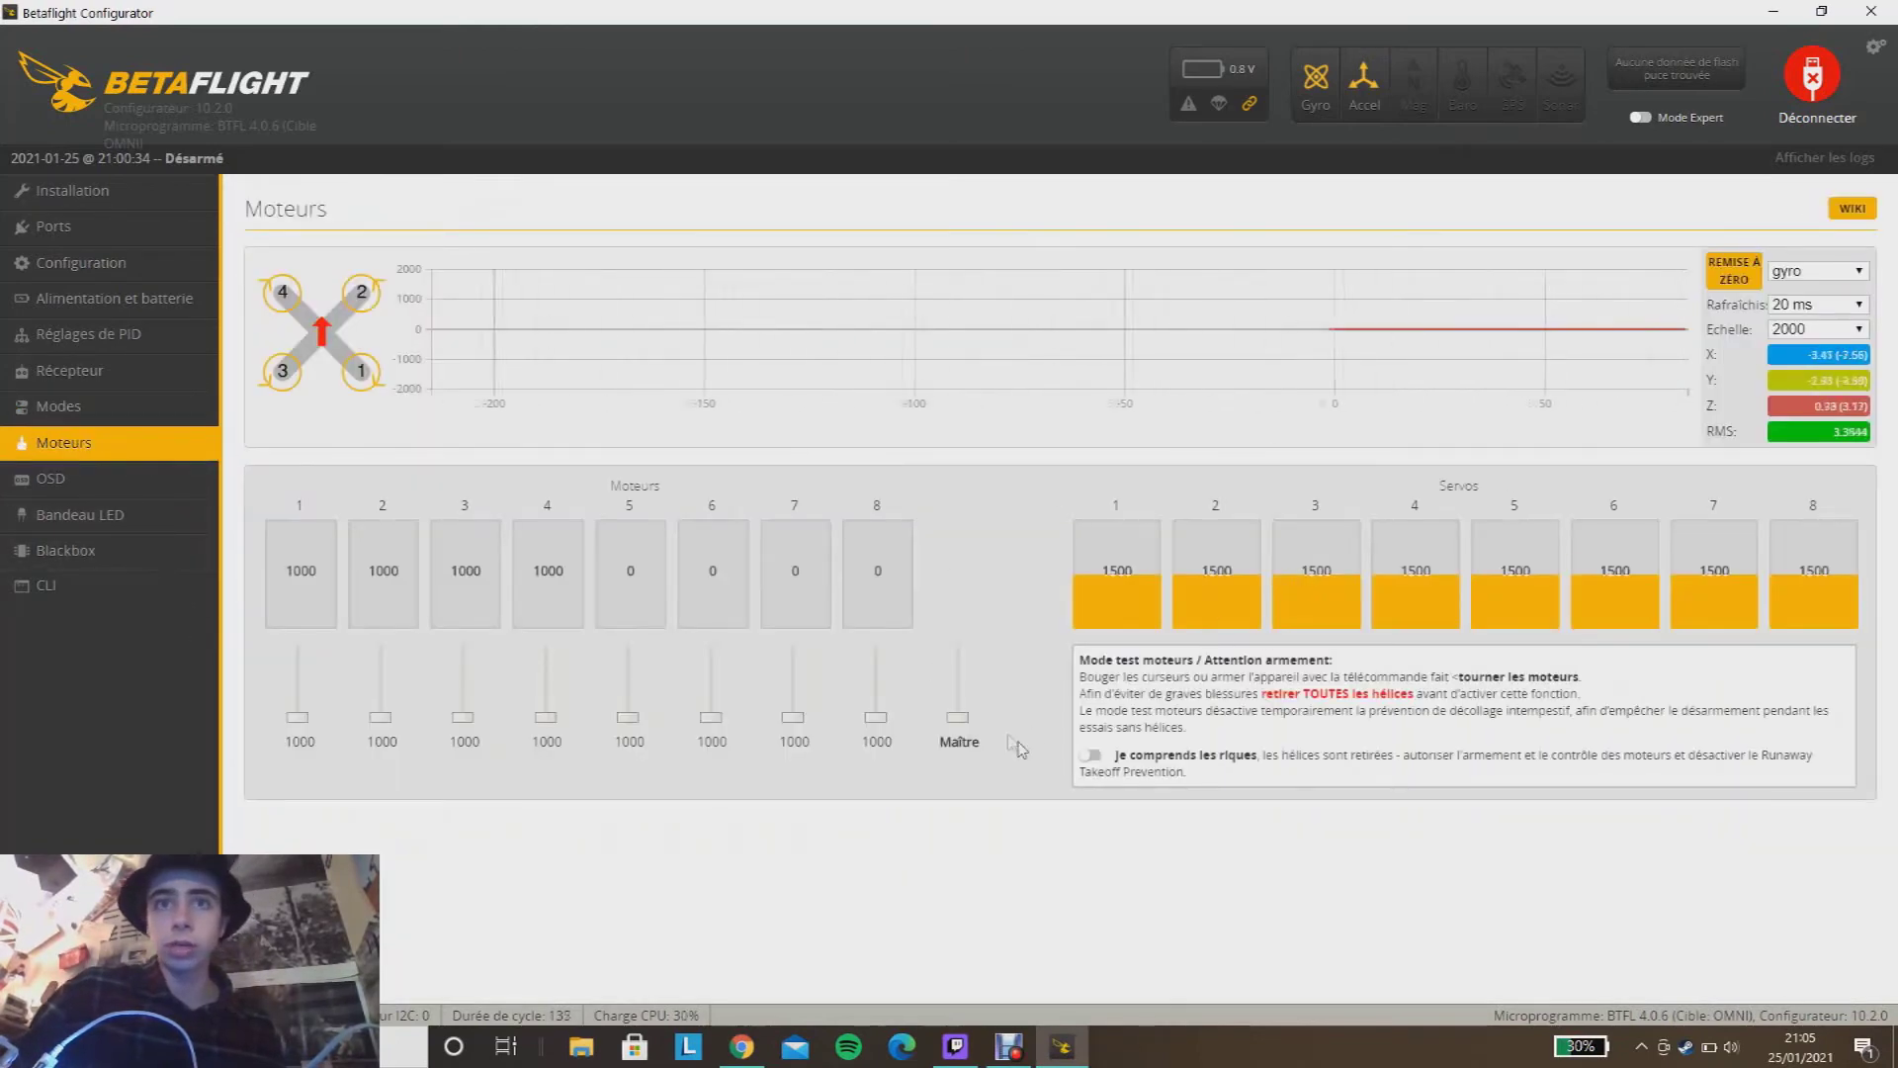
click(1095, 759)
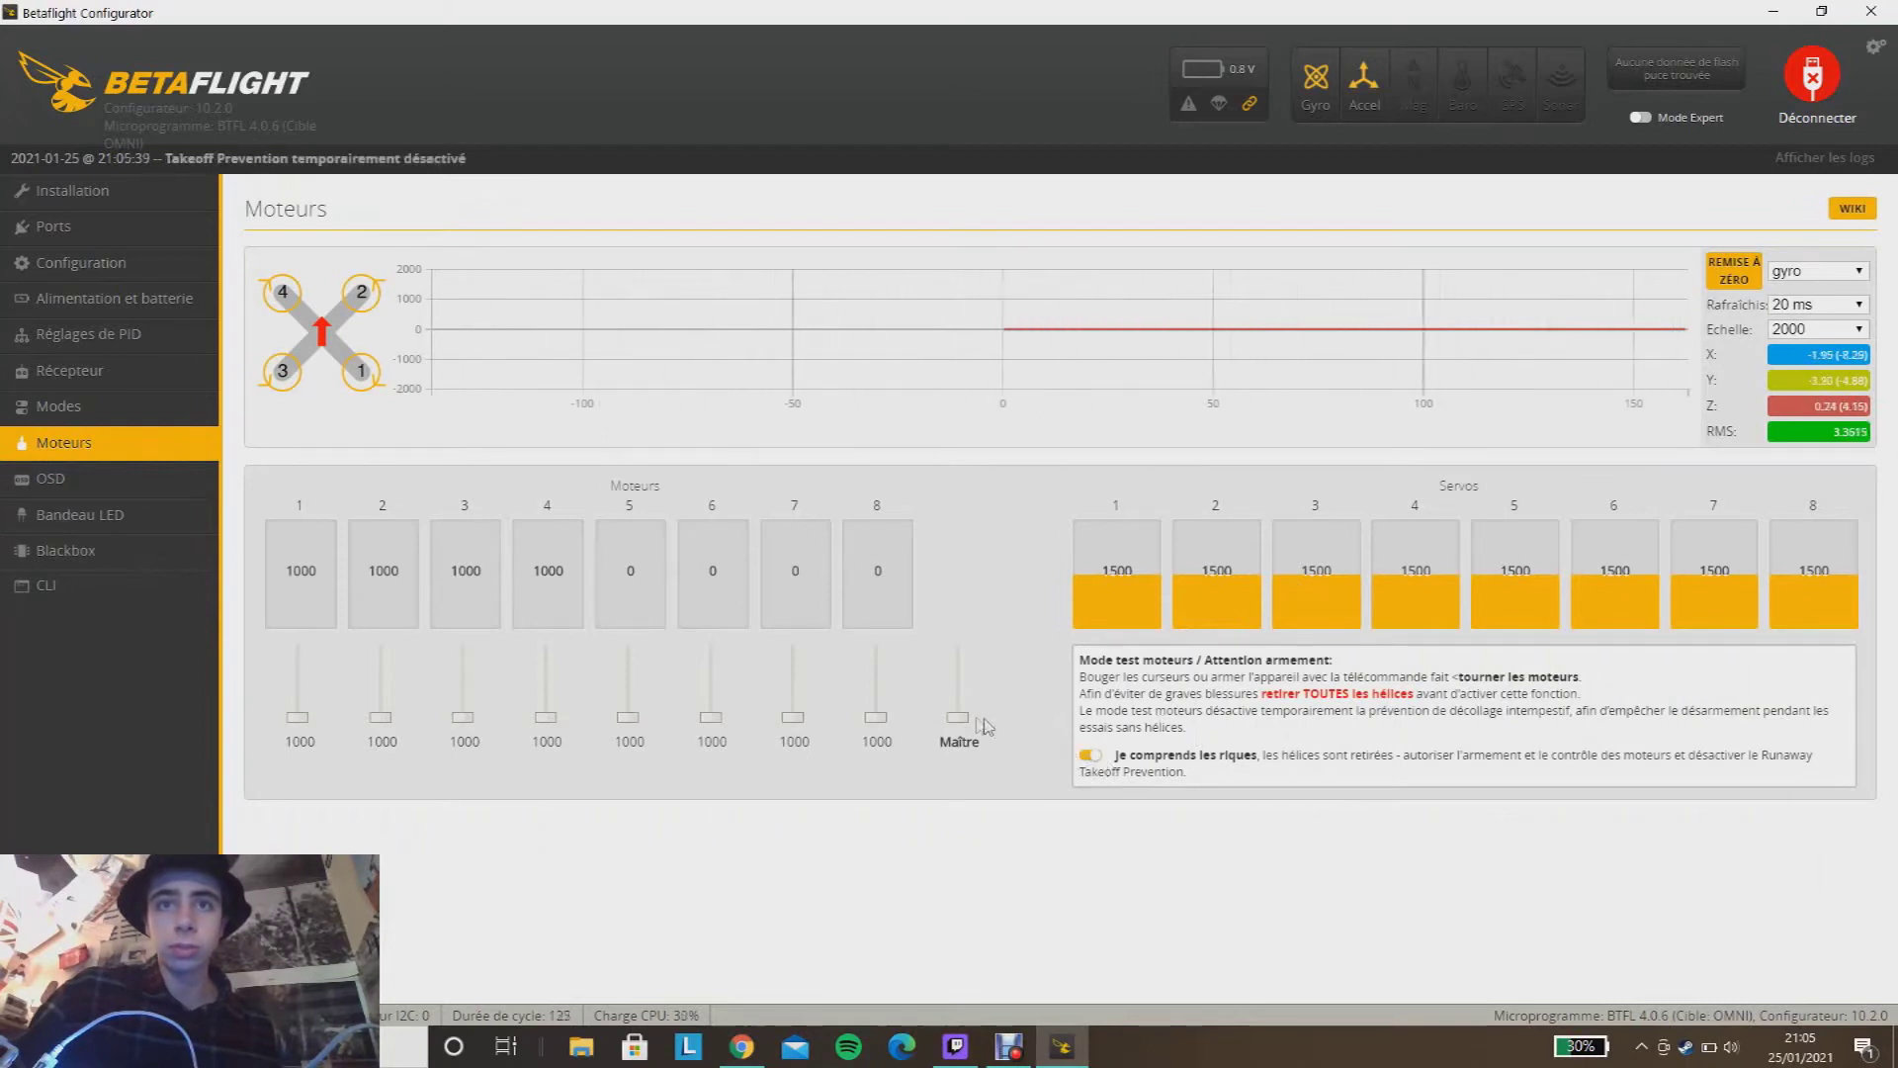
drag(957, 716, 973, 780)
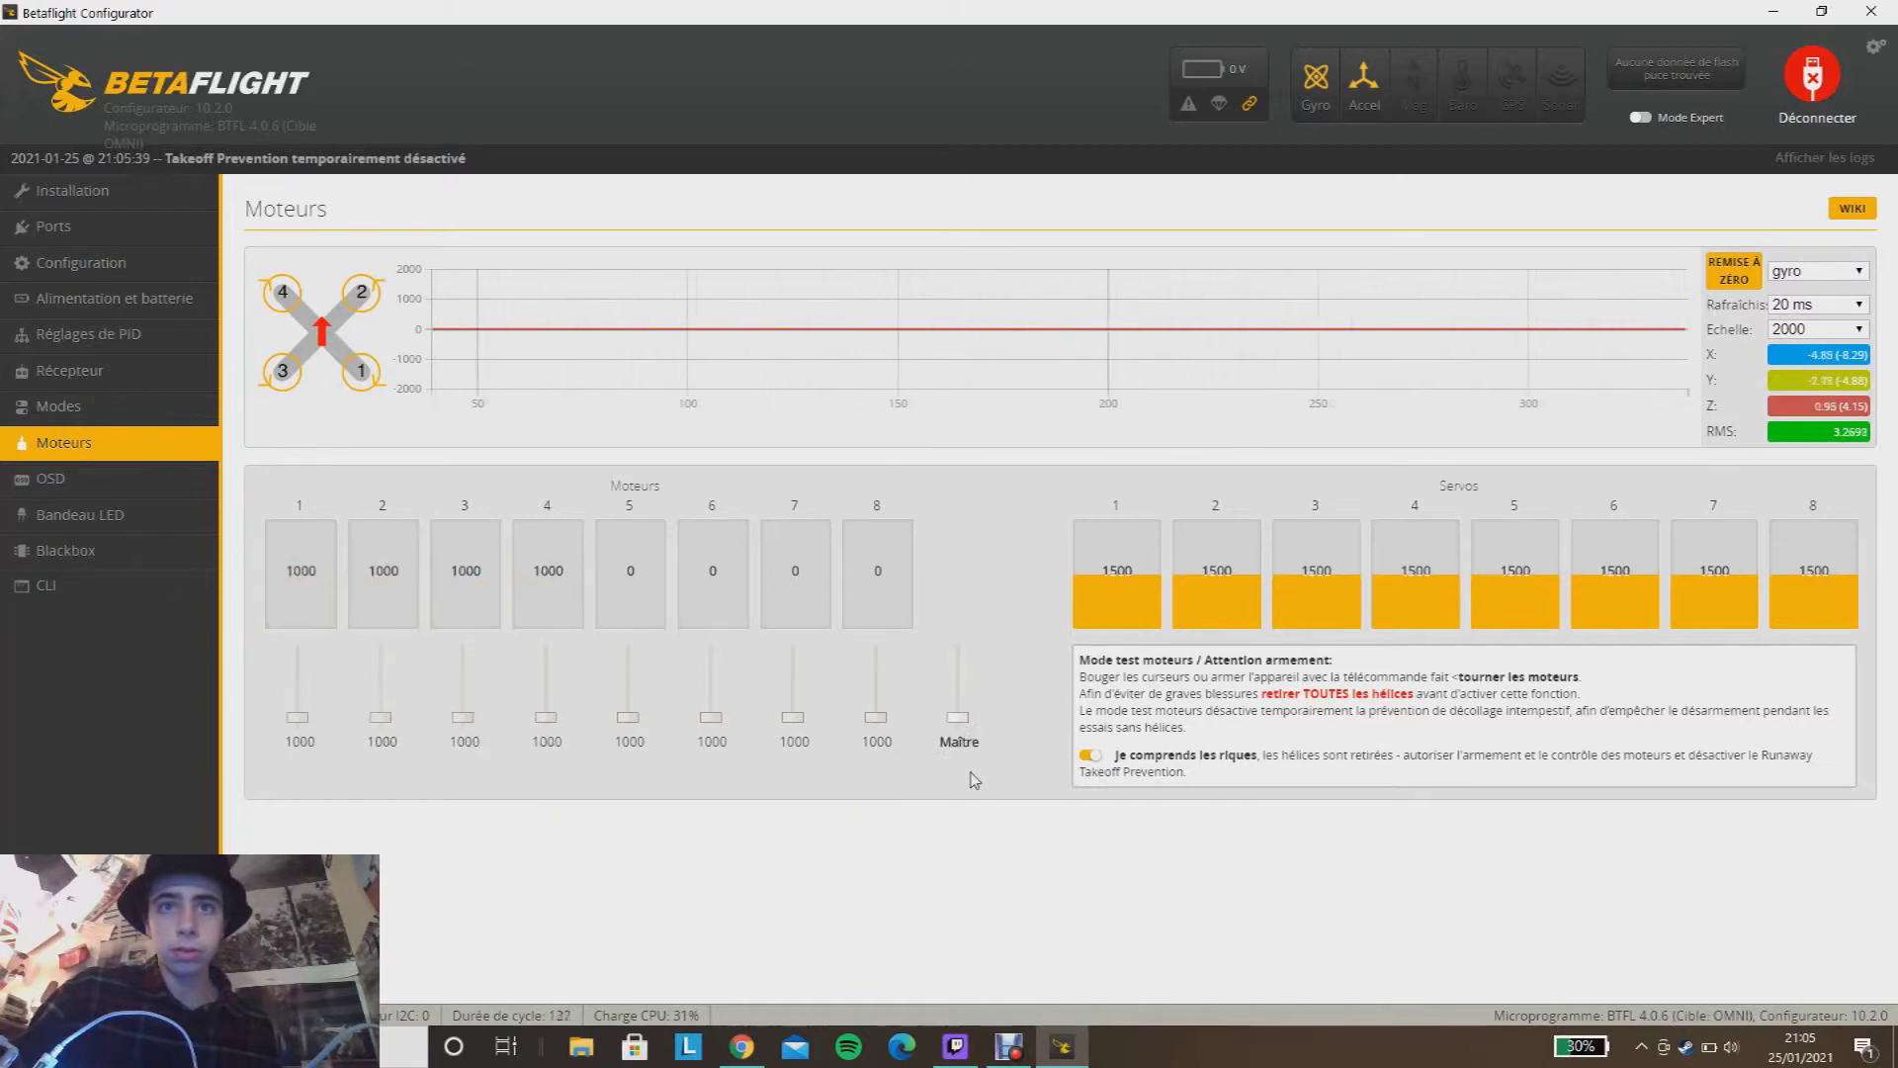
click(1089, 761)
click(1088, 761)
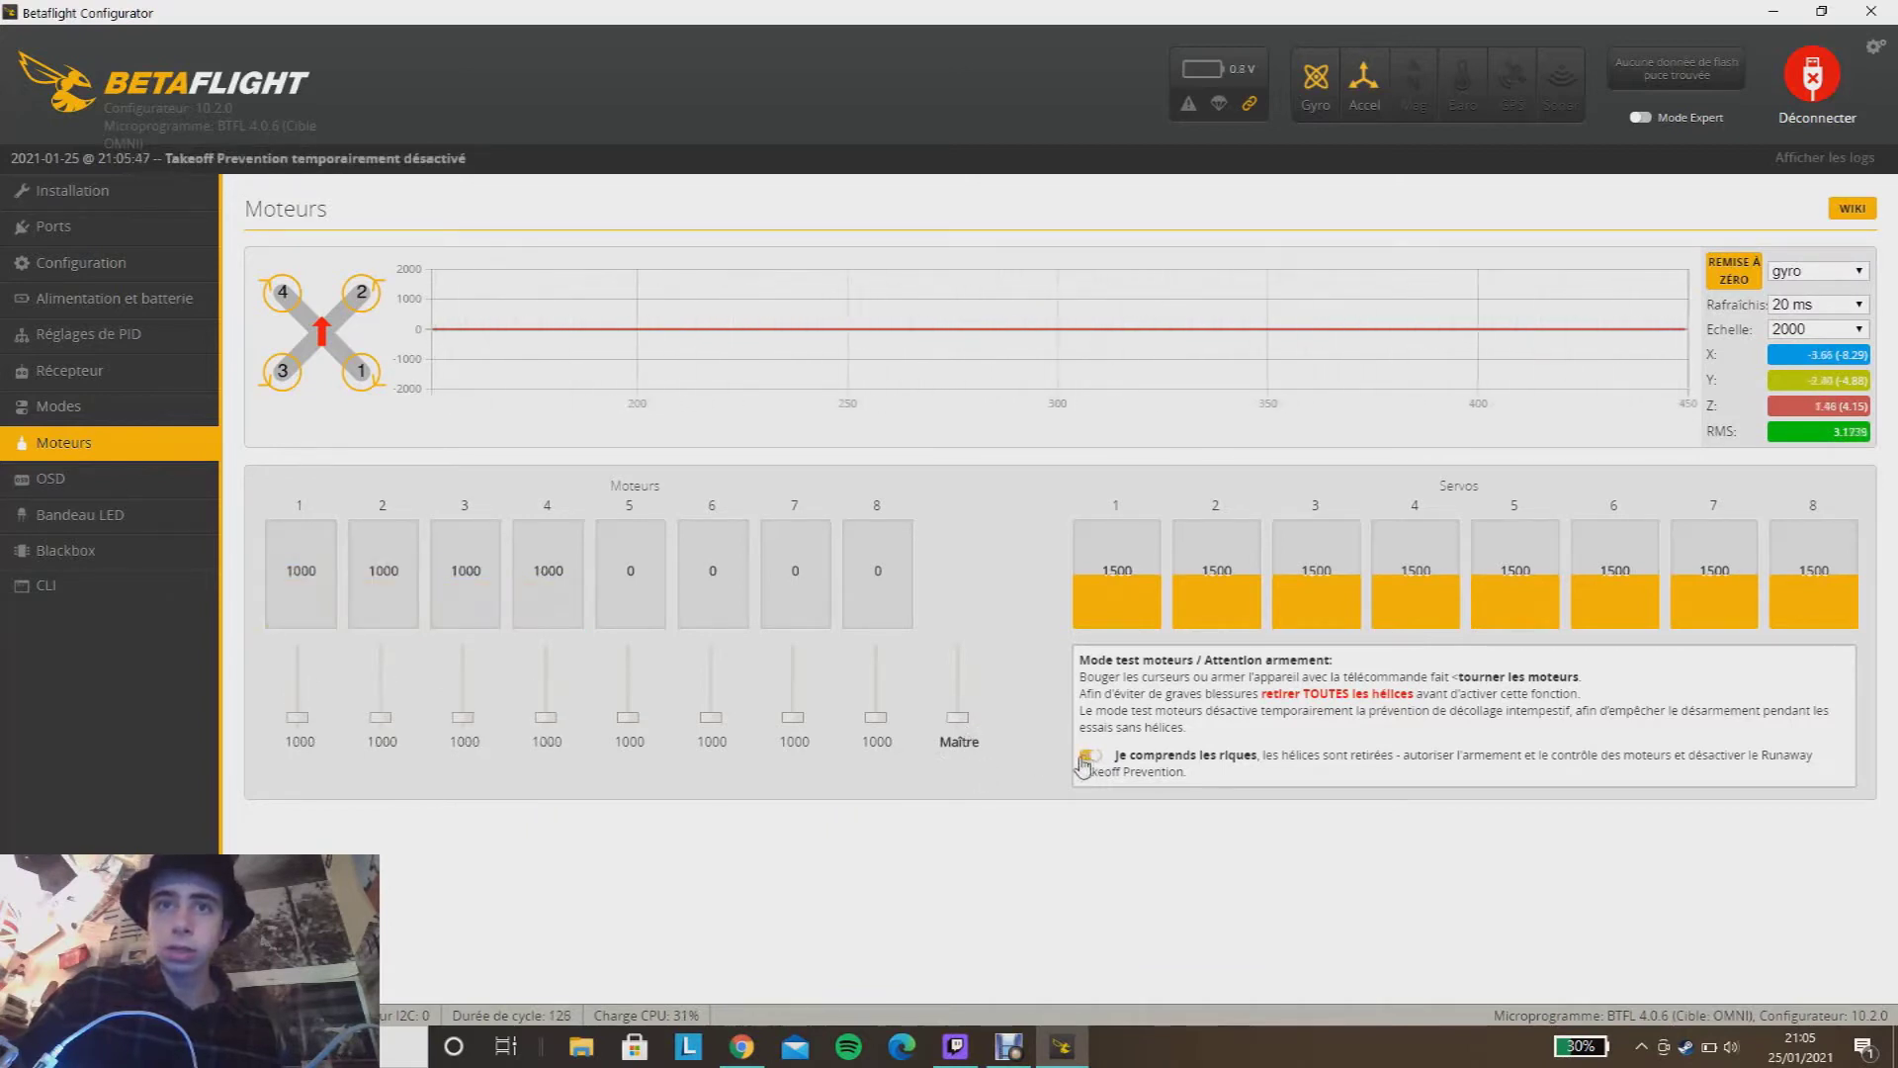
drag(296, 726, 310, 794)
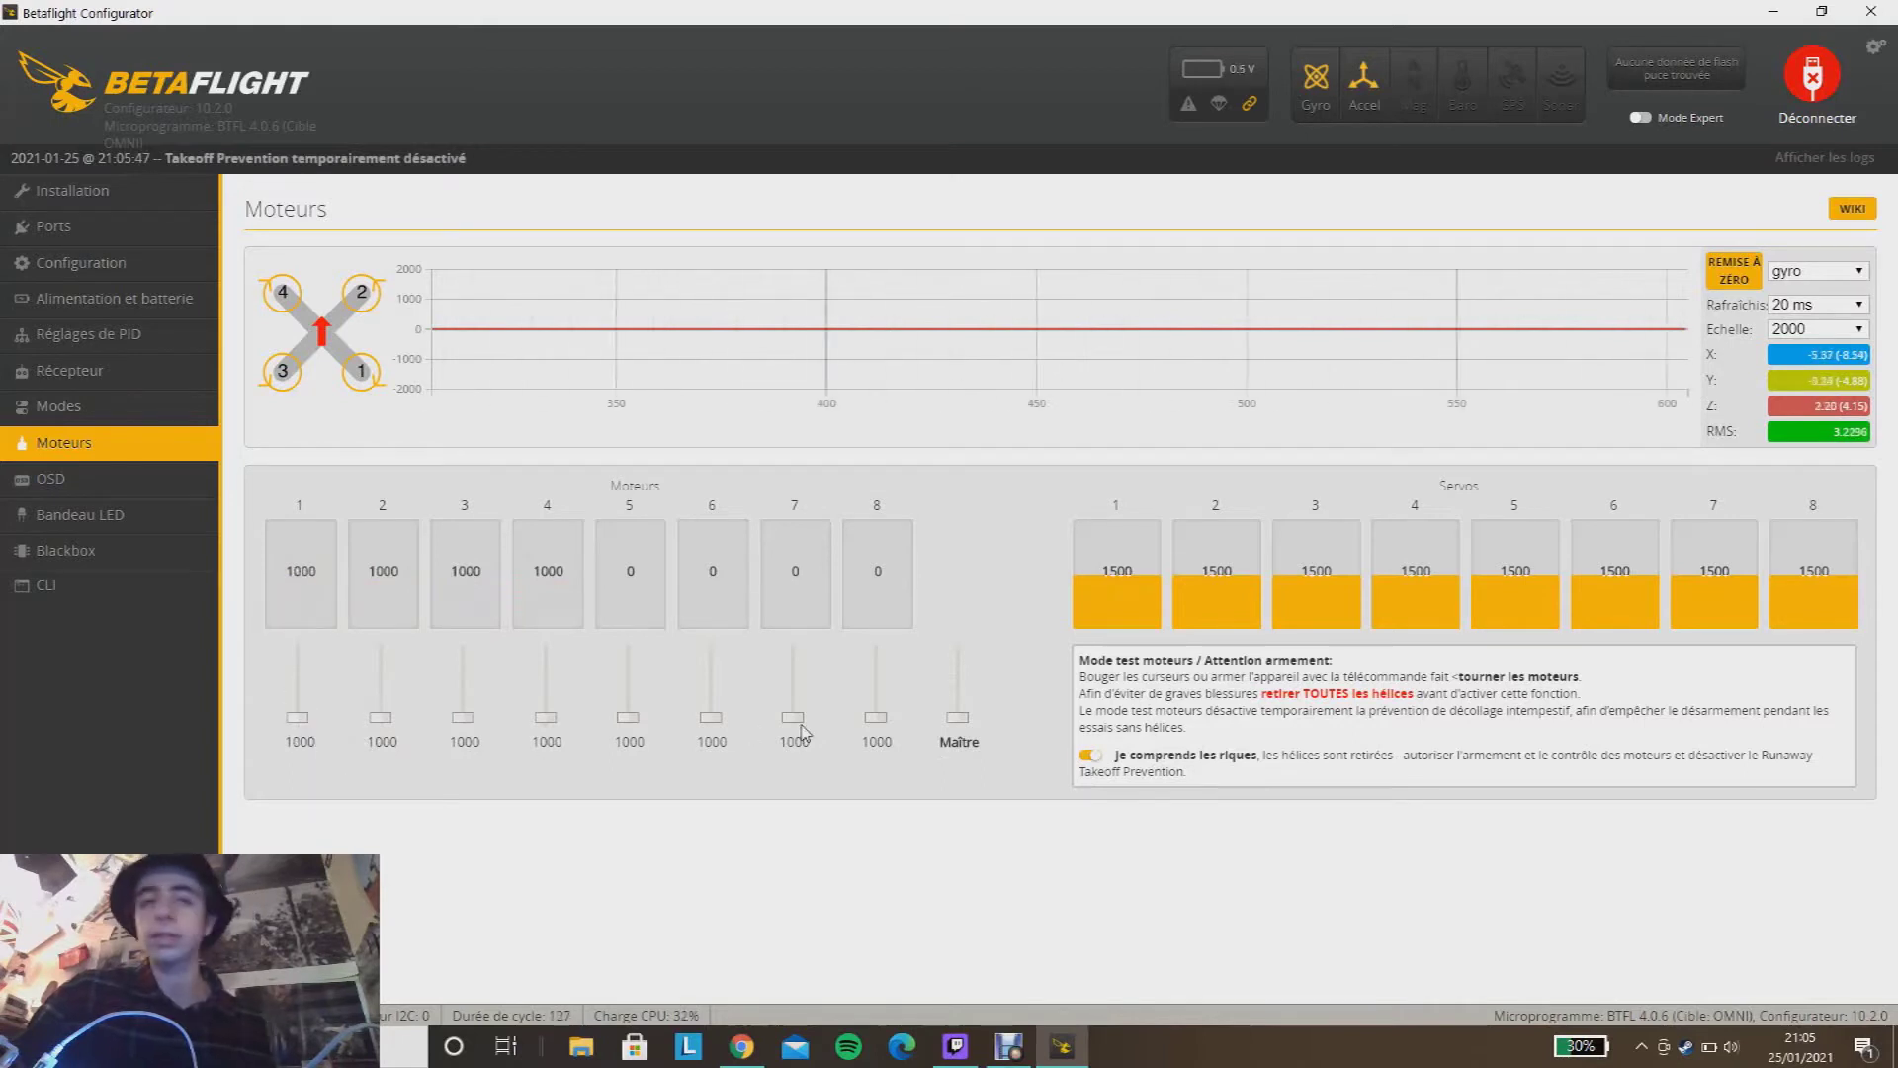
click(1088, 755)
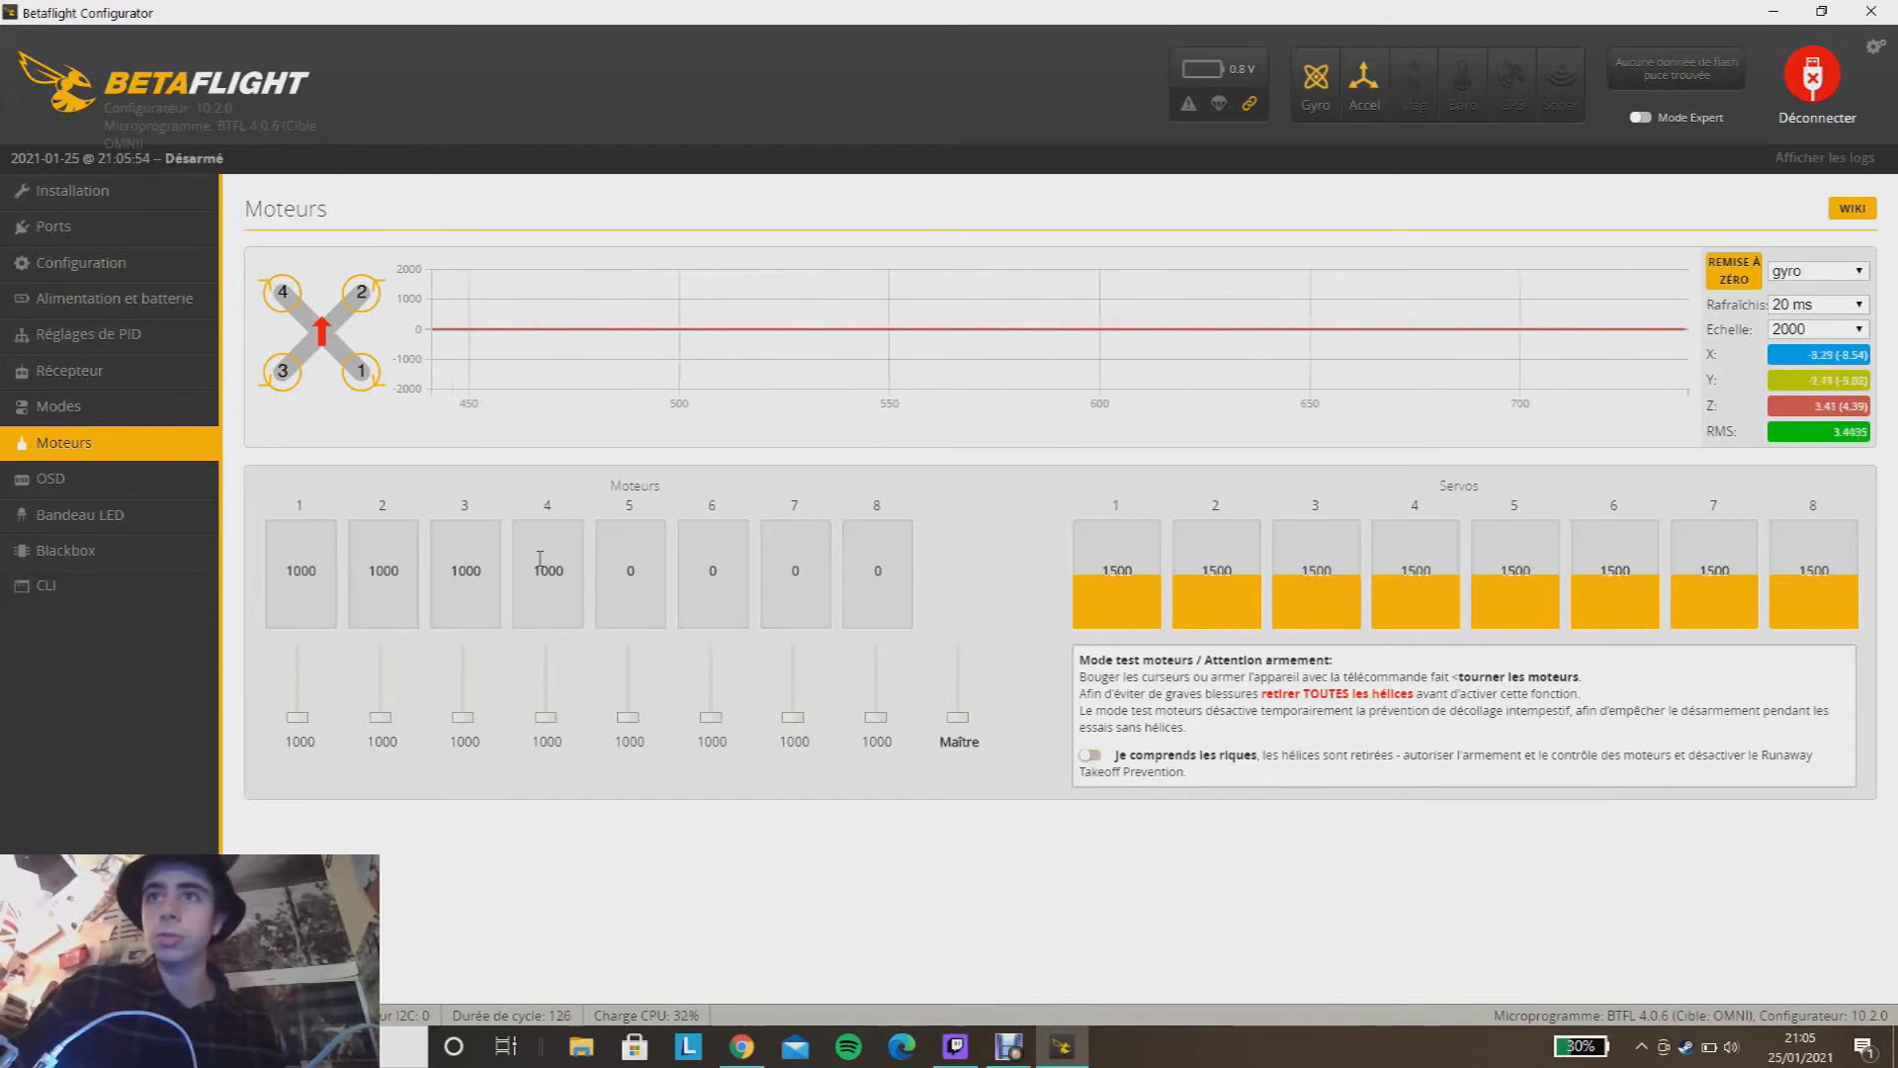
Step: Review the OSD elements, alerts and flight statistics, and save the OSD settings
click(79, 479)
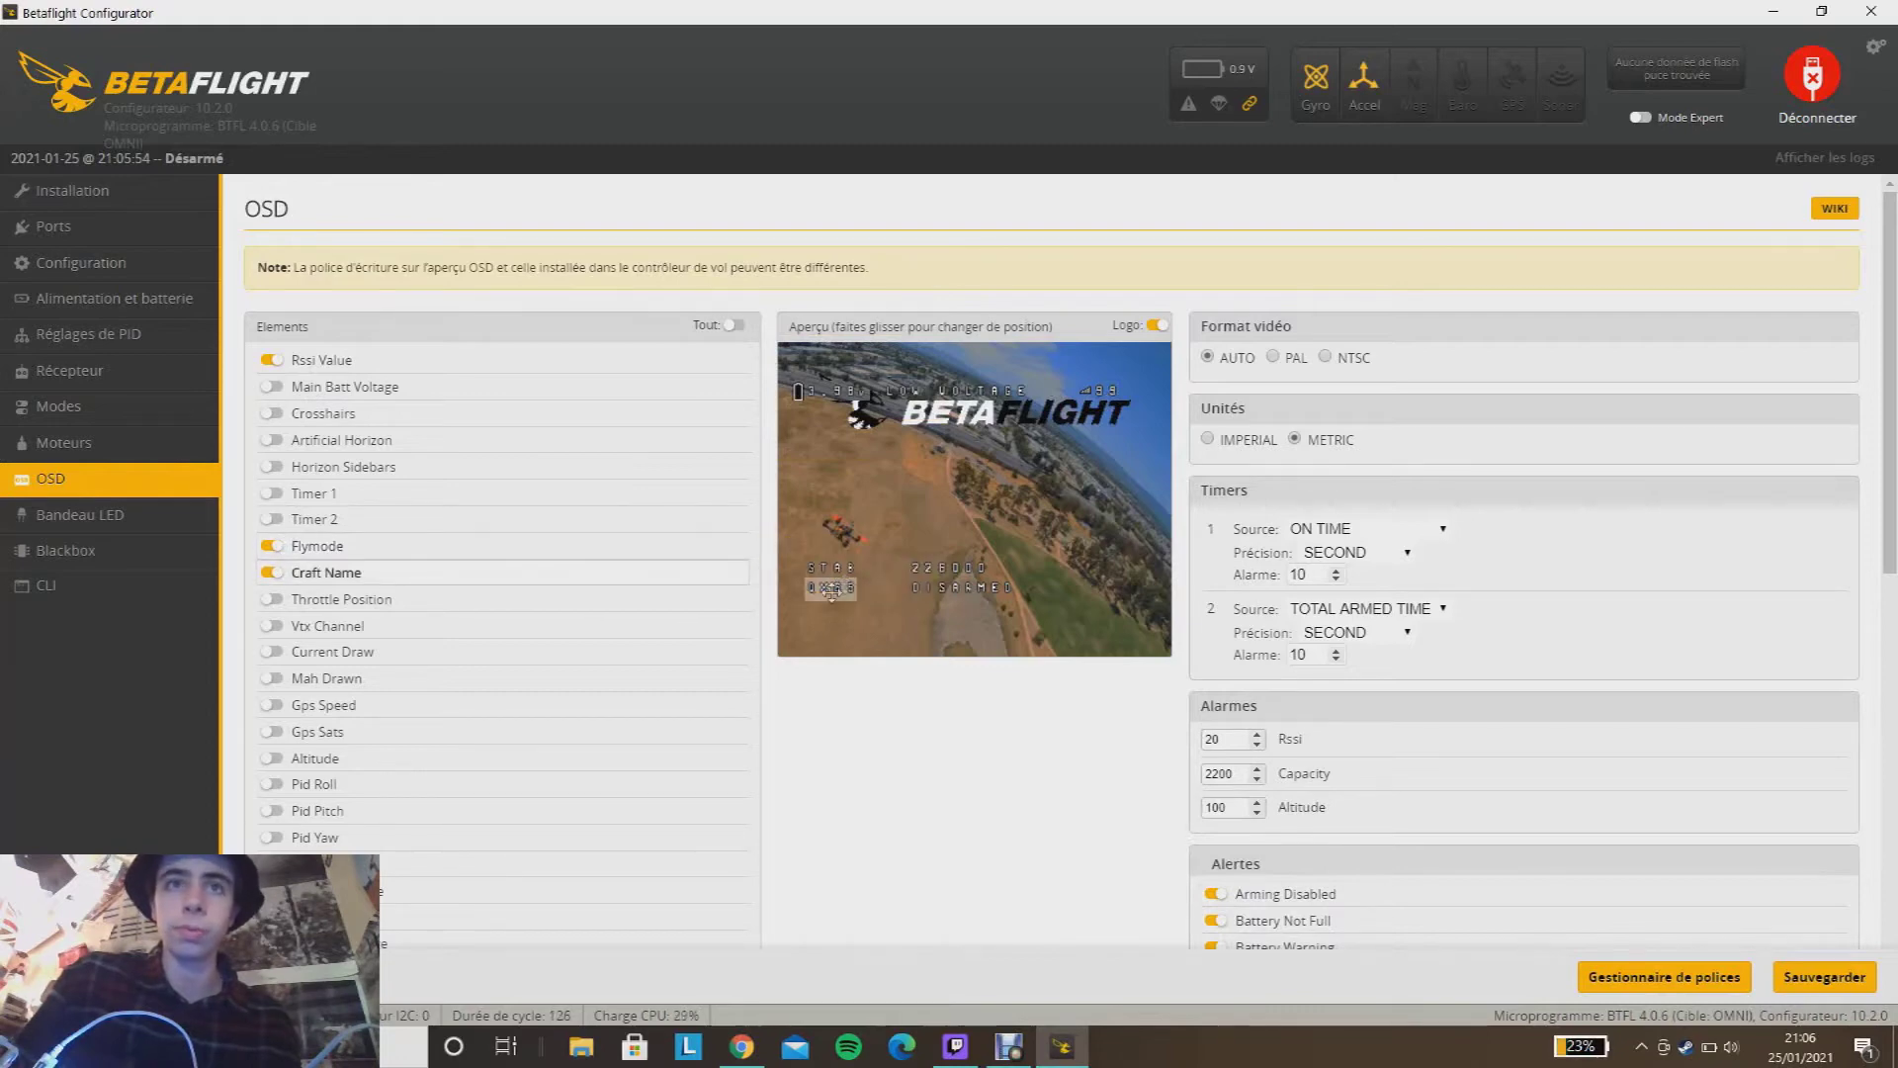
scroll(456, 703, down, 2)
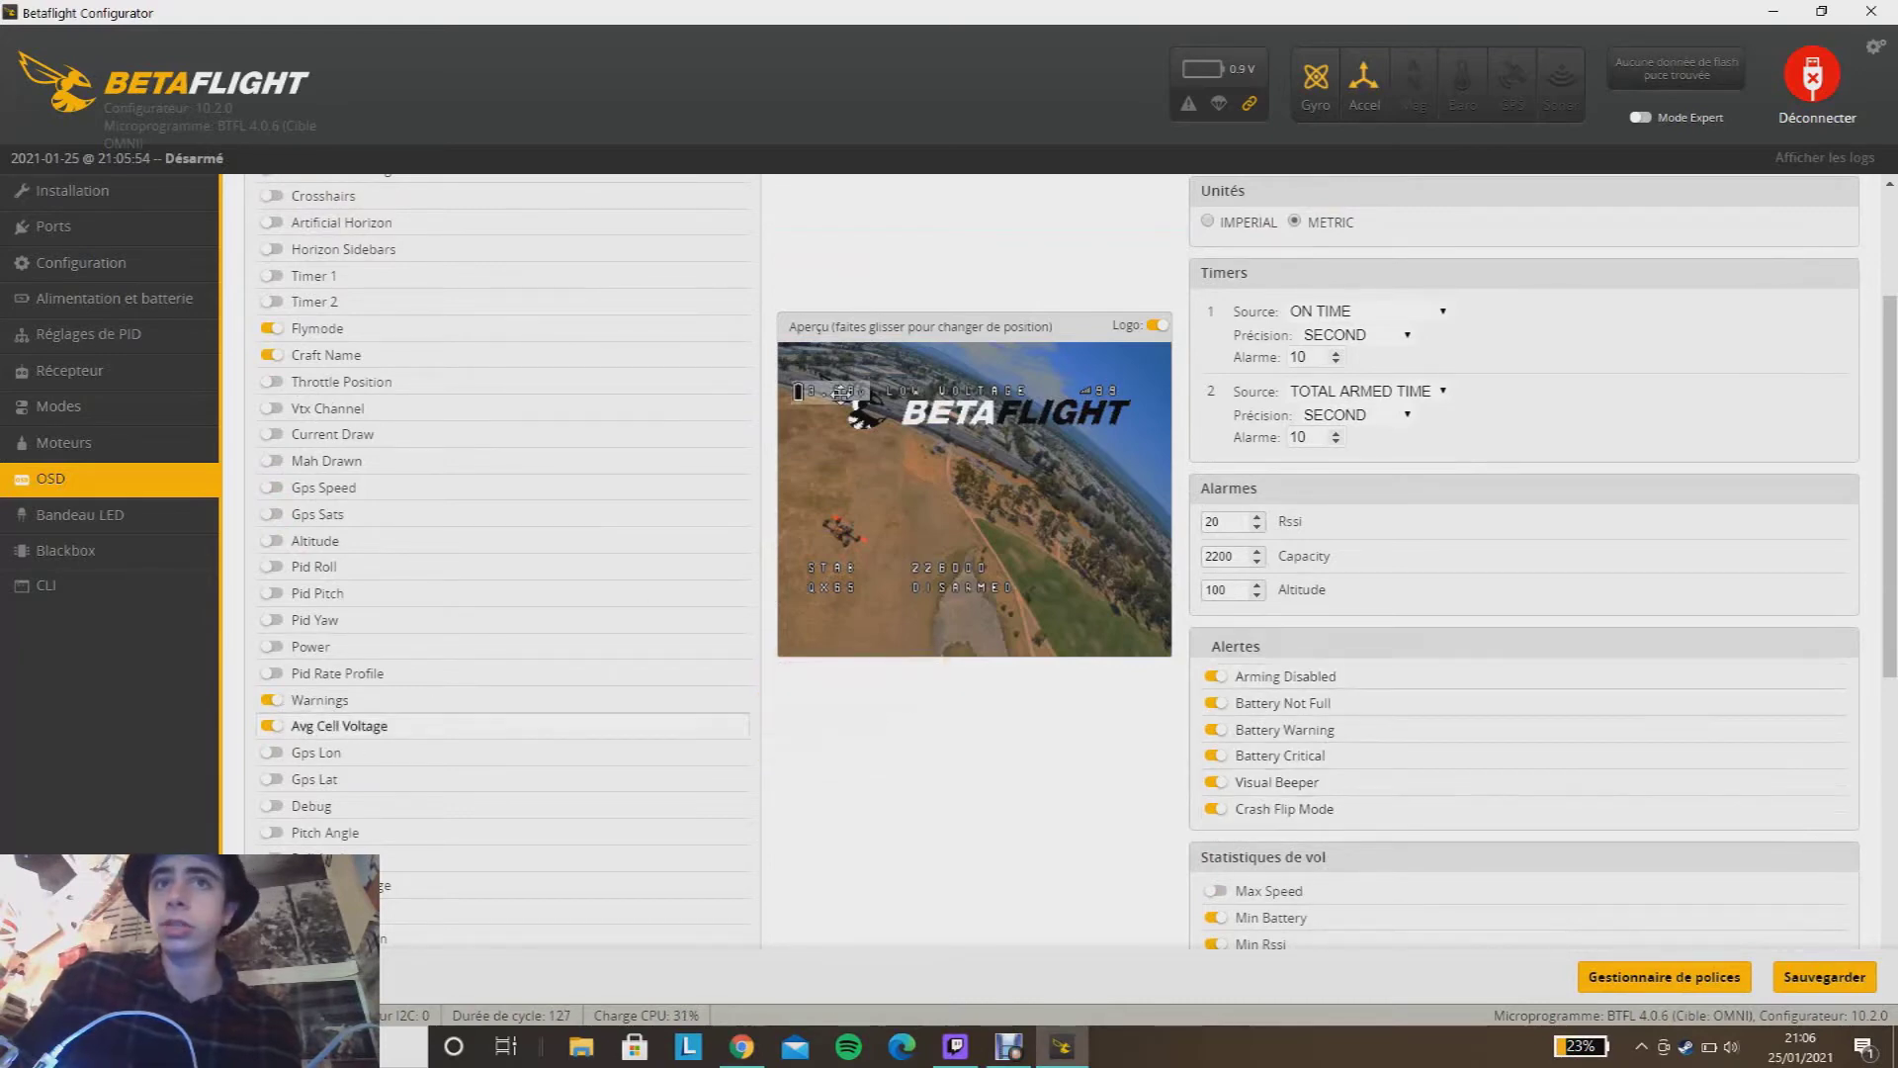
scroll(474, 692, down, 3)
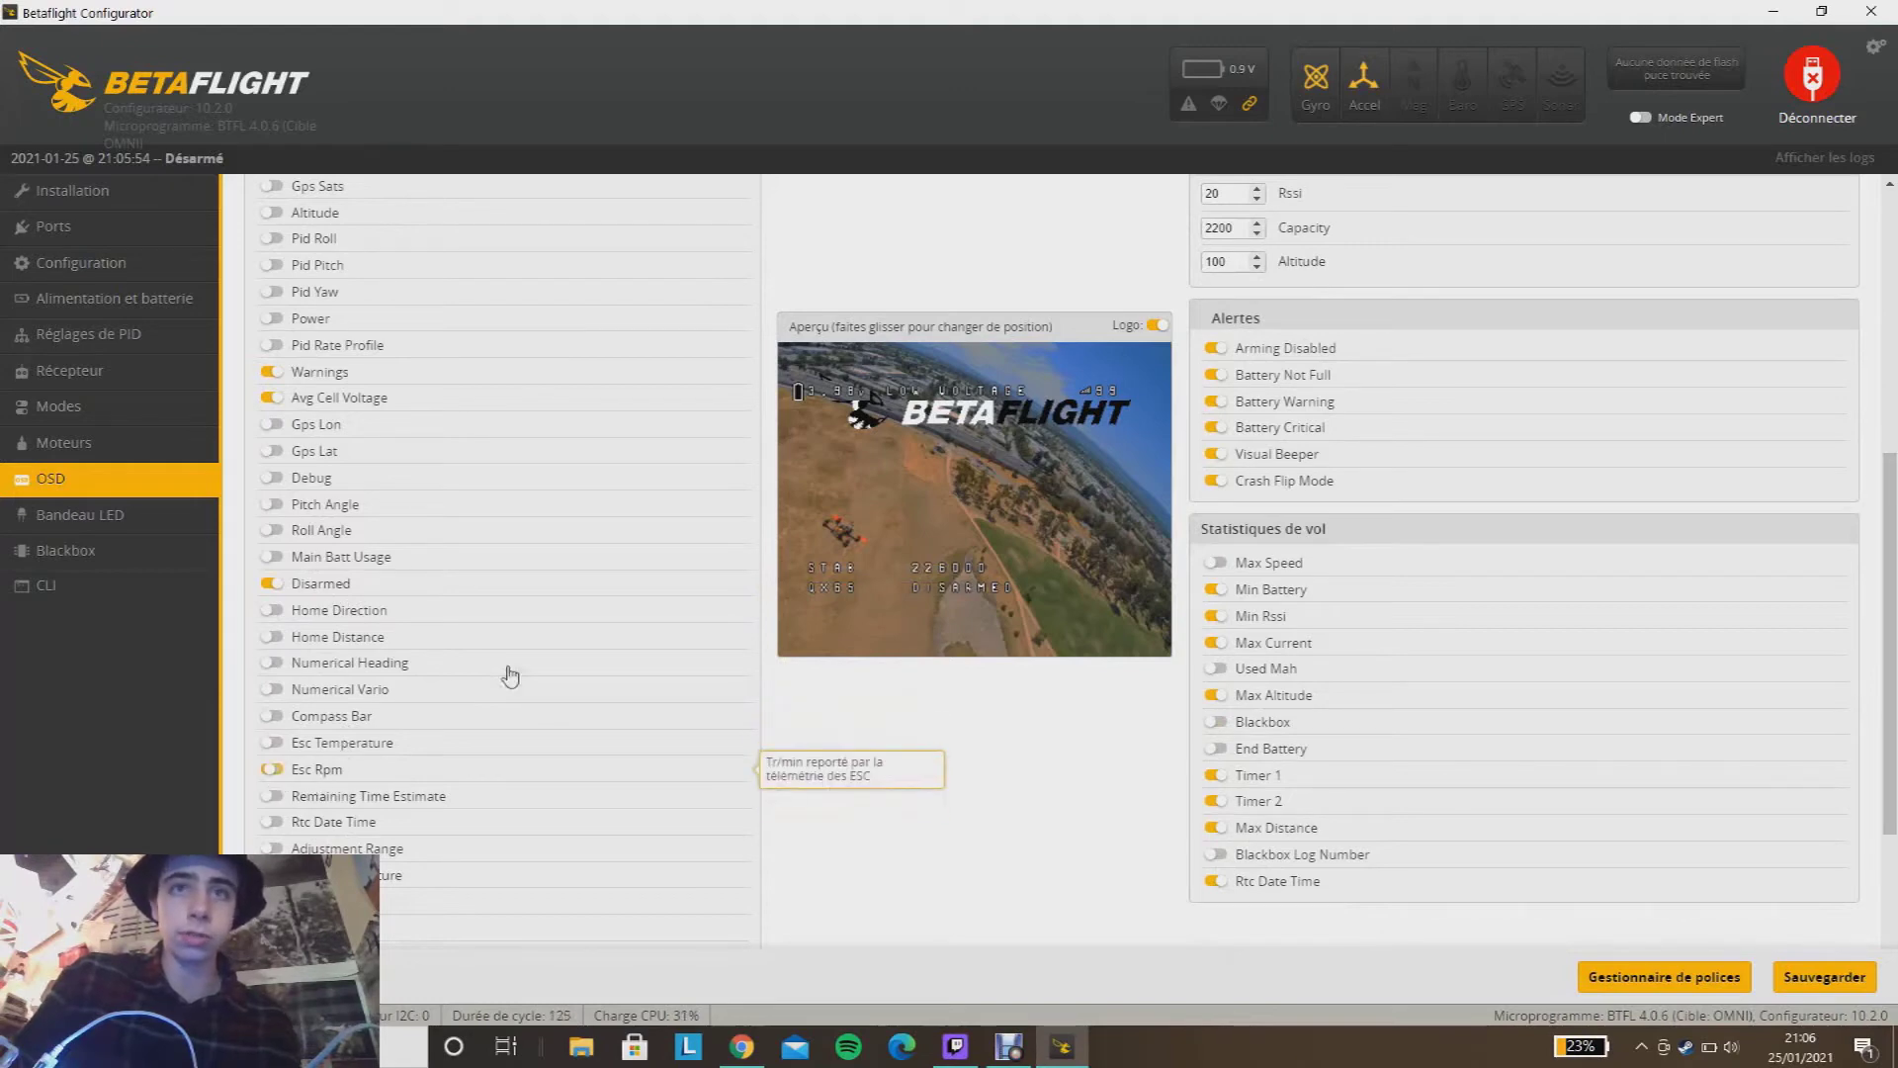
scroll(524, 668, down, 3)
scroll(539, 682, up, 4)
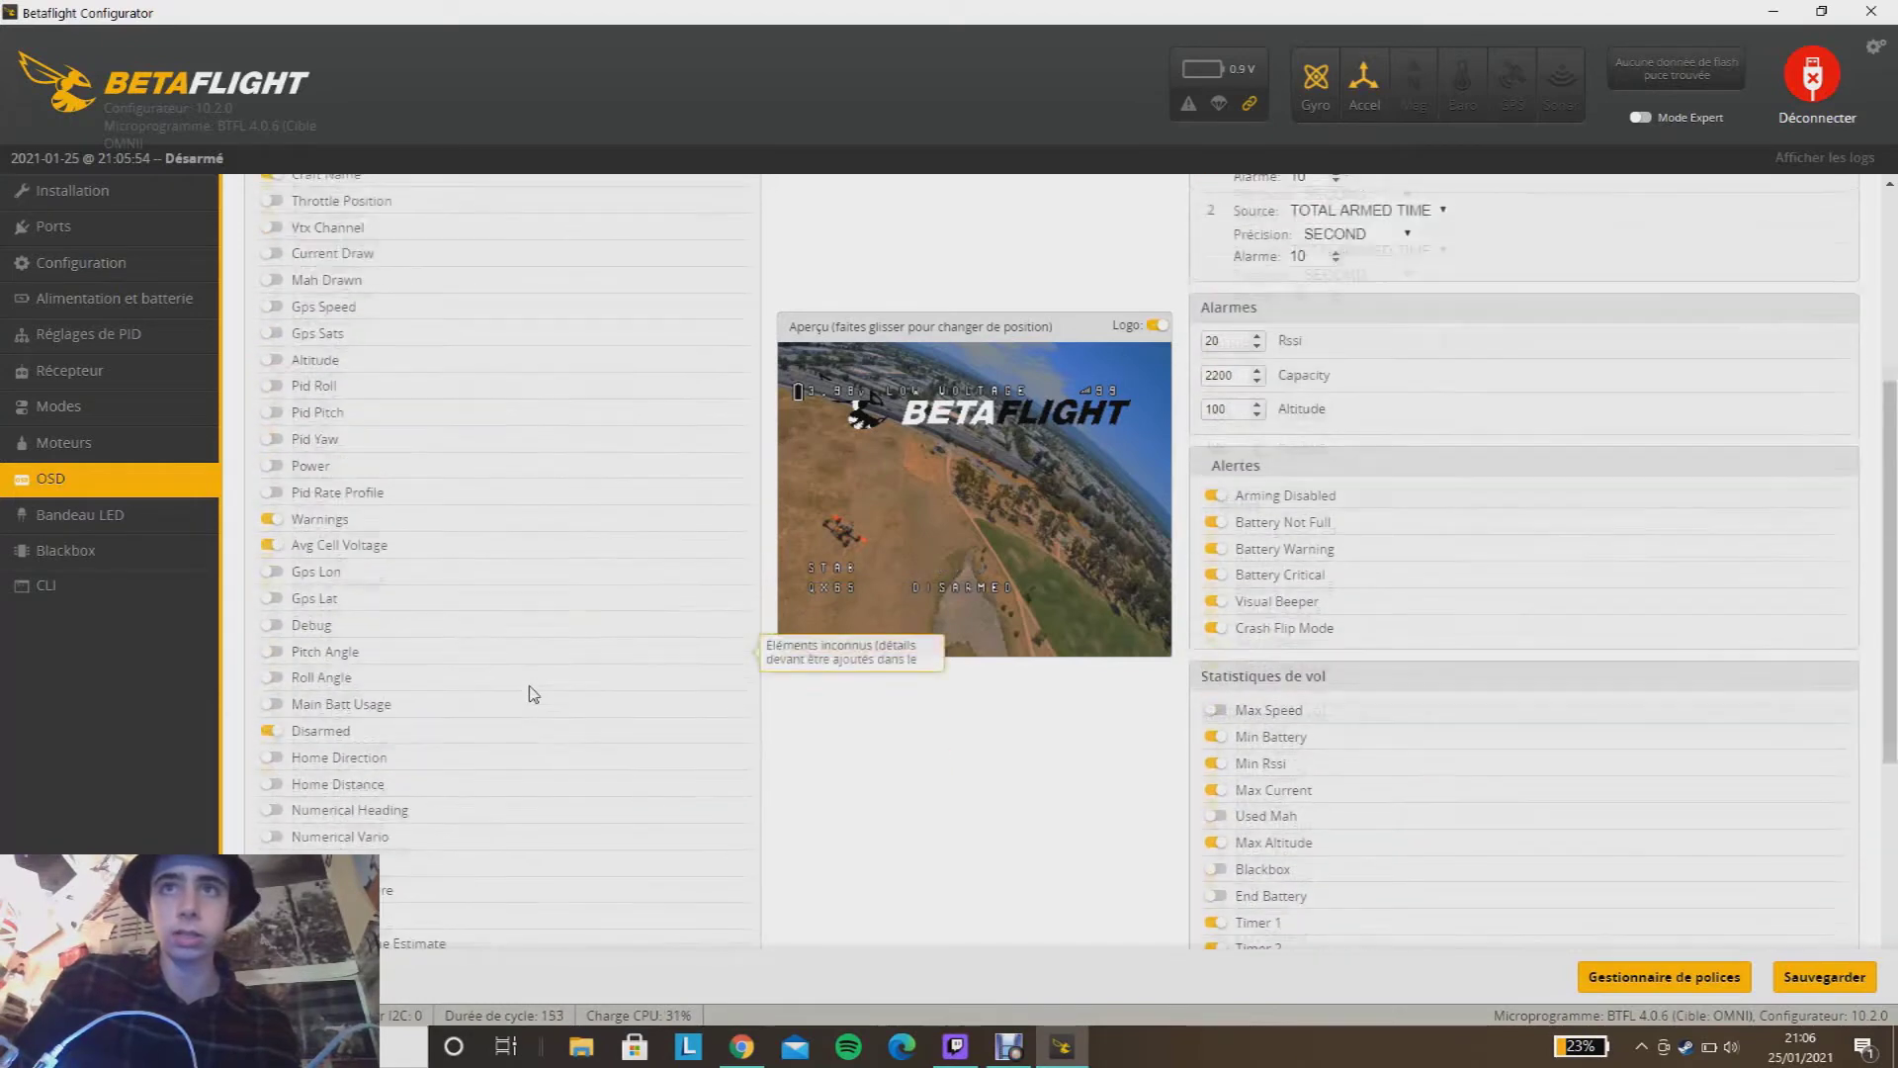
scroll(554, 687, up, 3)
click(1814, 982)
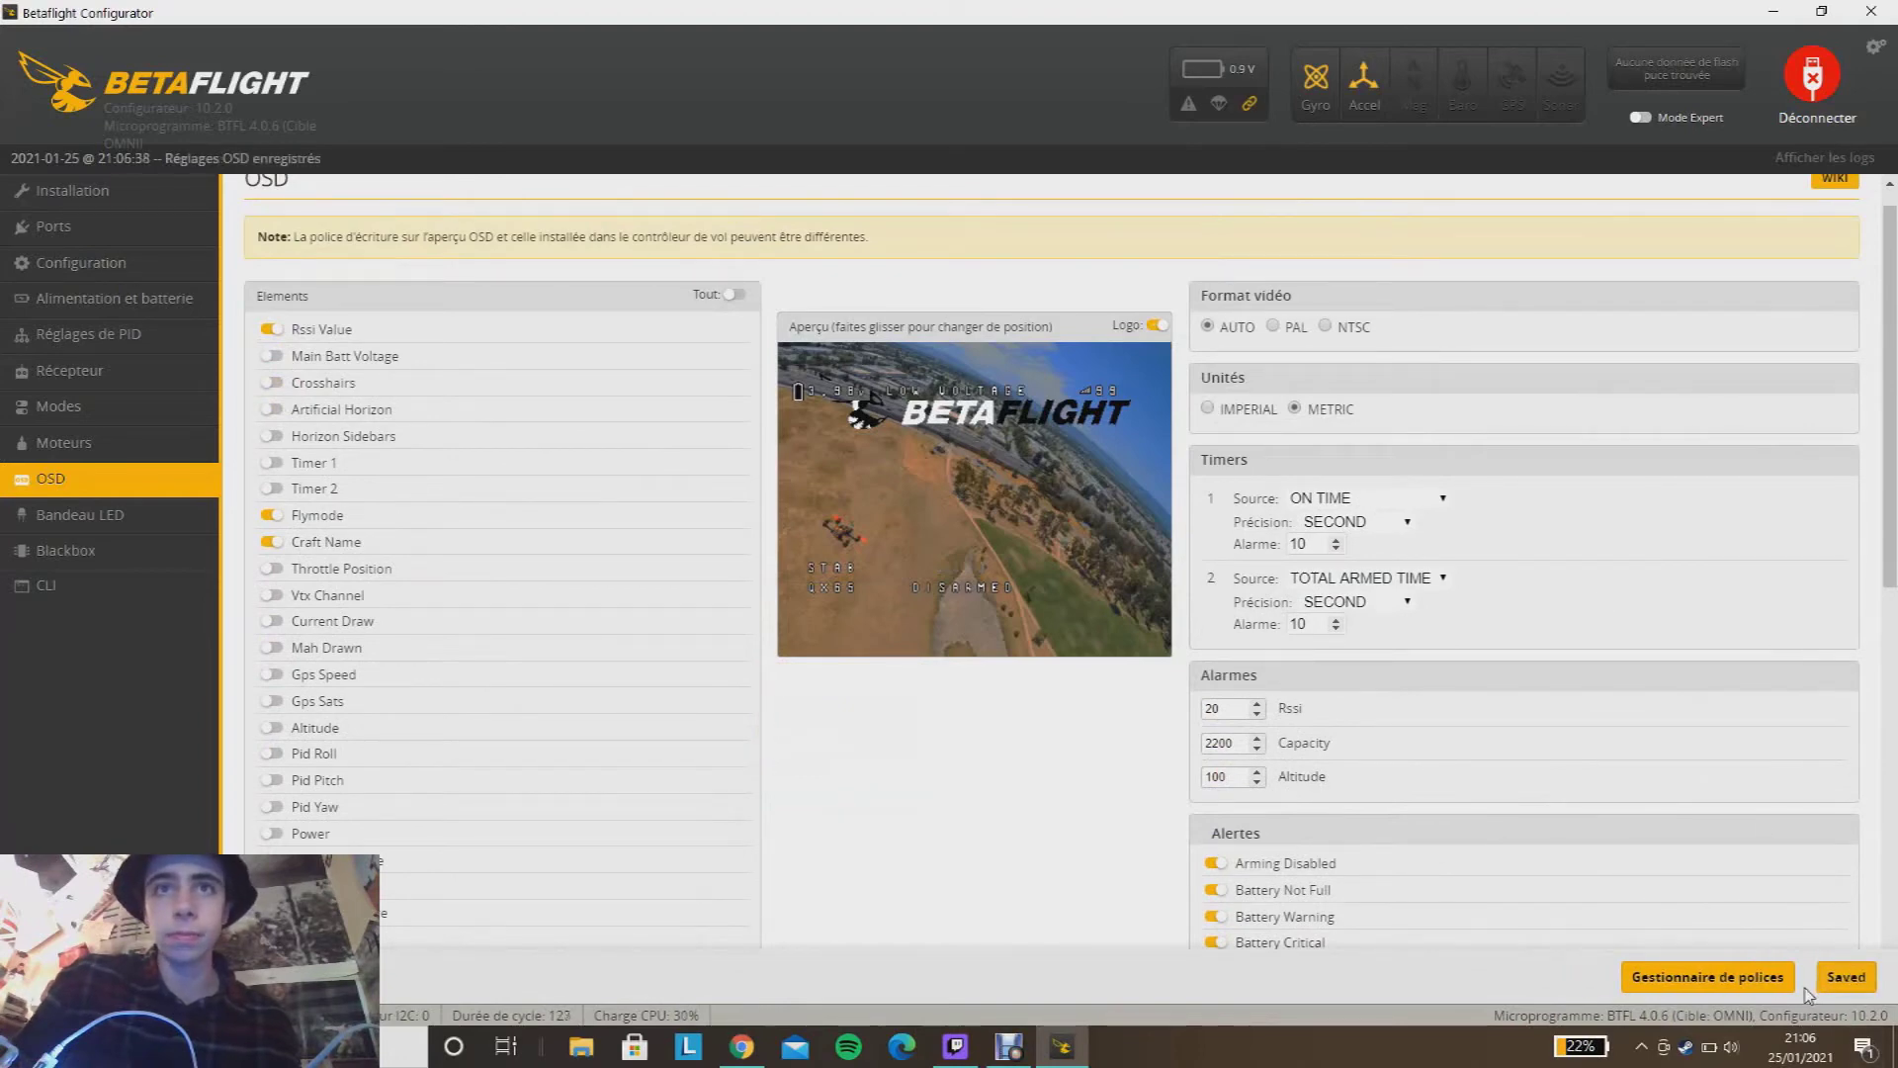
scroll(1403, 573, down, 5)
scroll(1403, 616, down, 3)
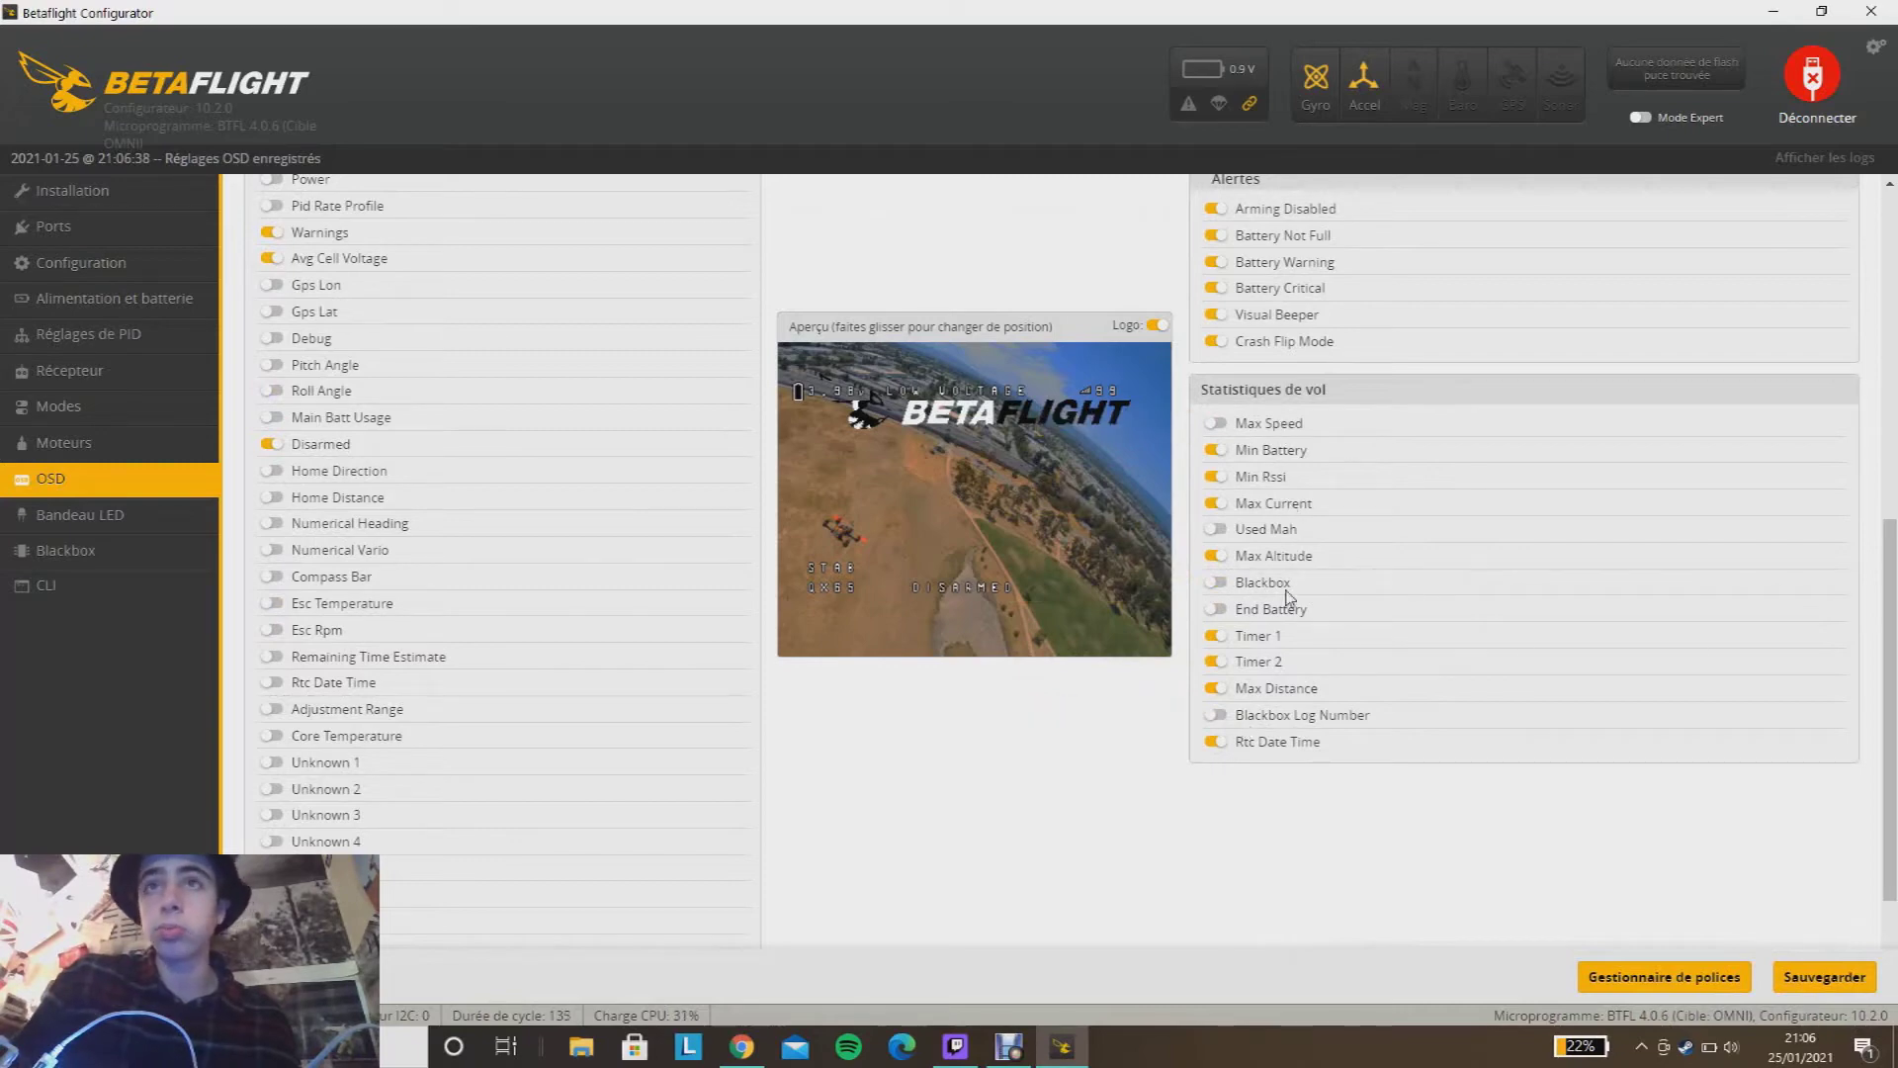
Step: Examine the LED strip settings, select the first cell of the LED grid, and dismiss the Lenovo Vantage notification
click(139, 514)
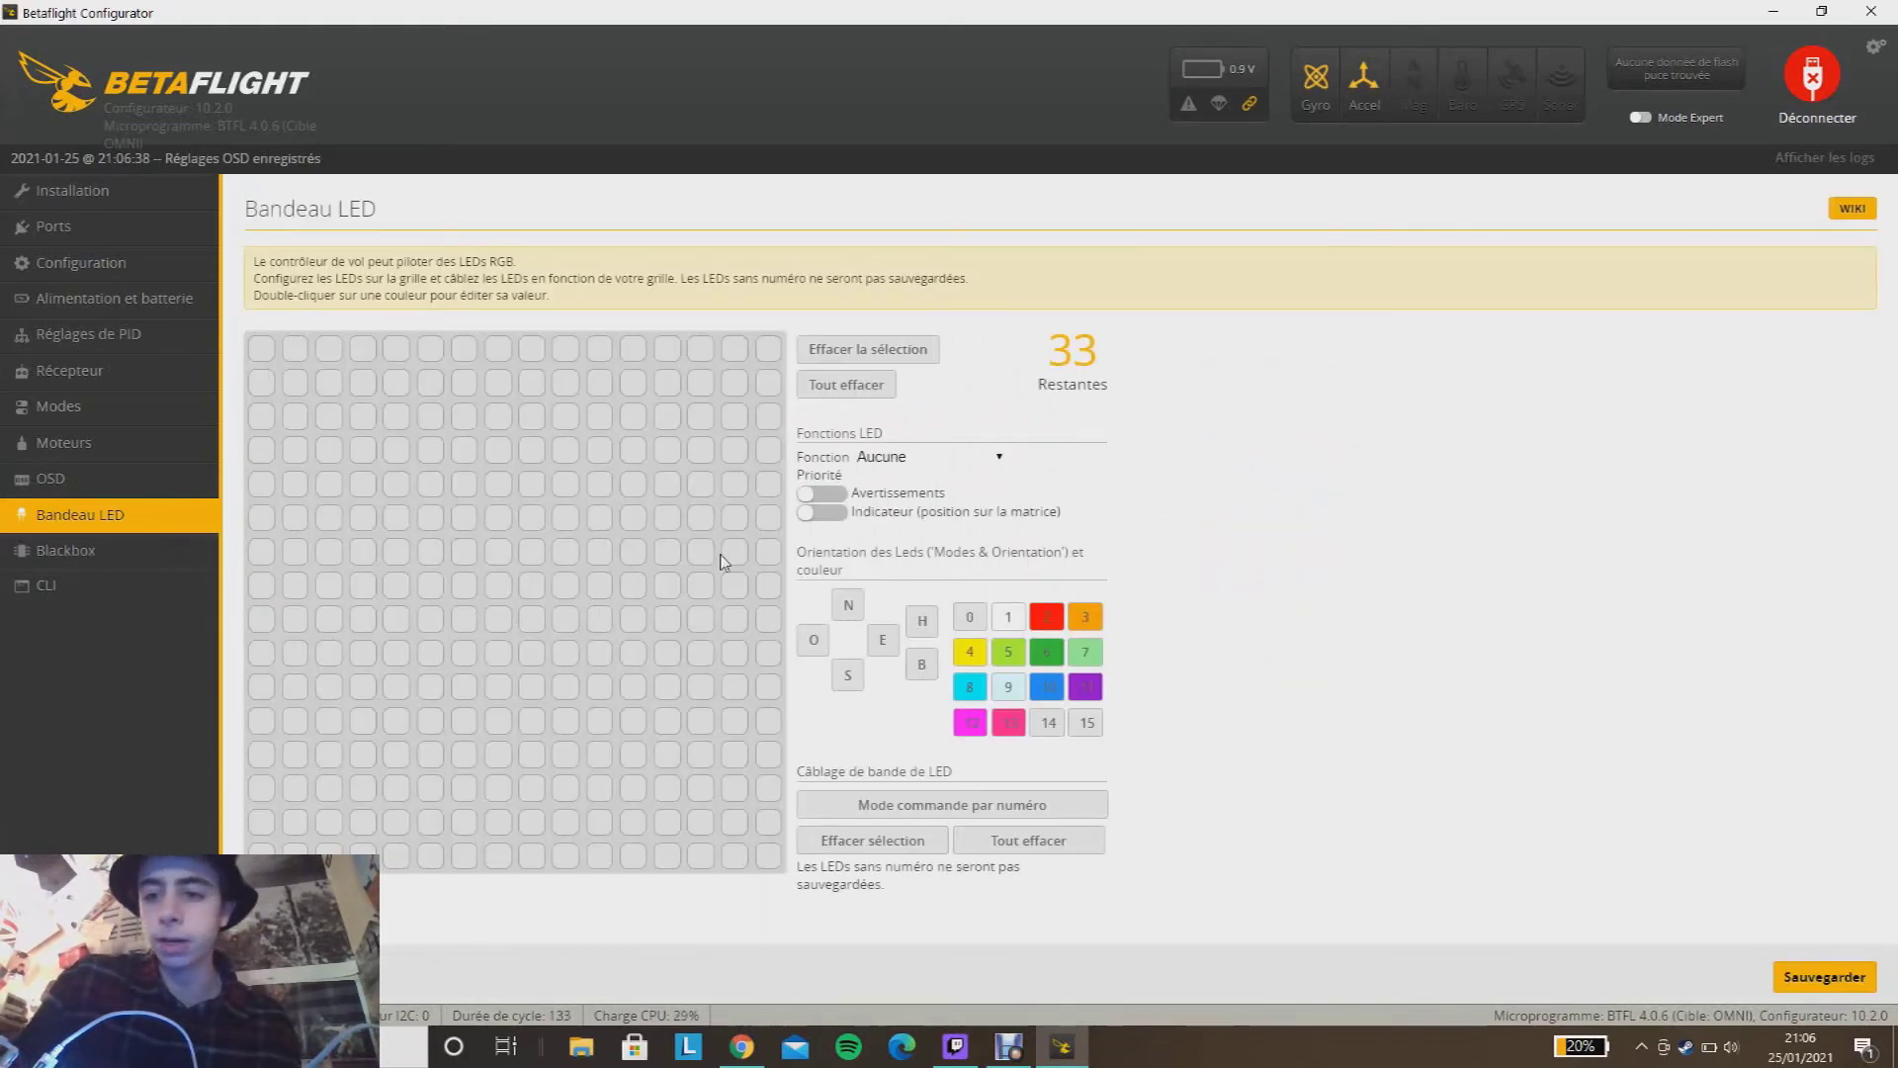
click(362, 383)
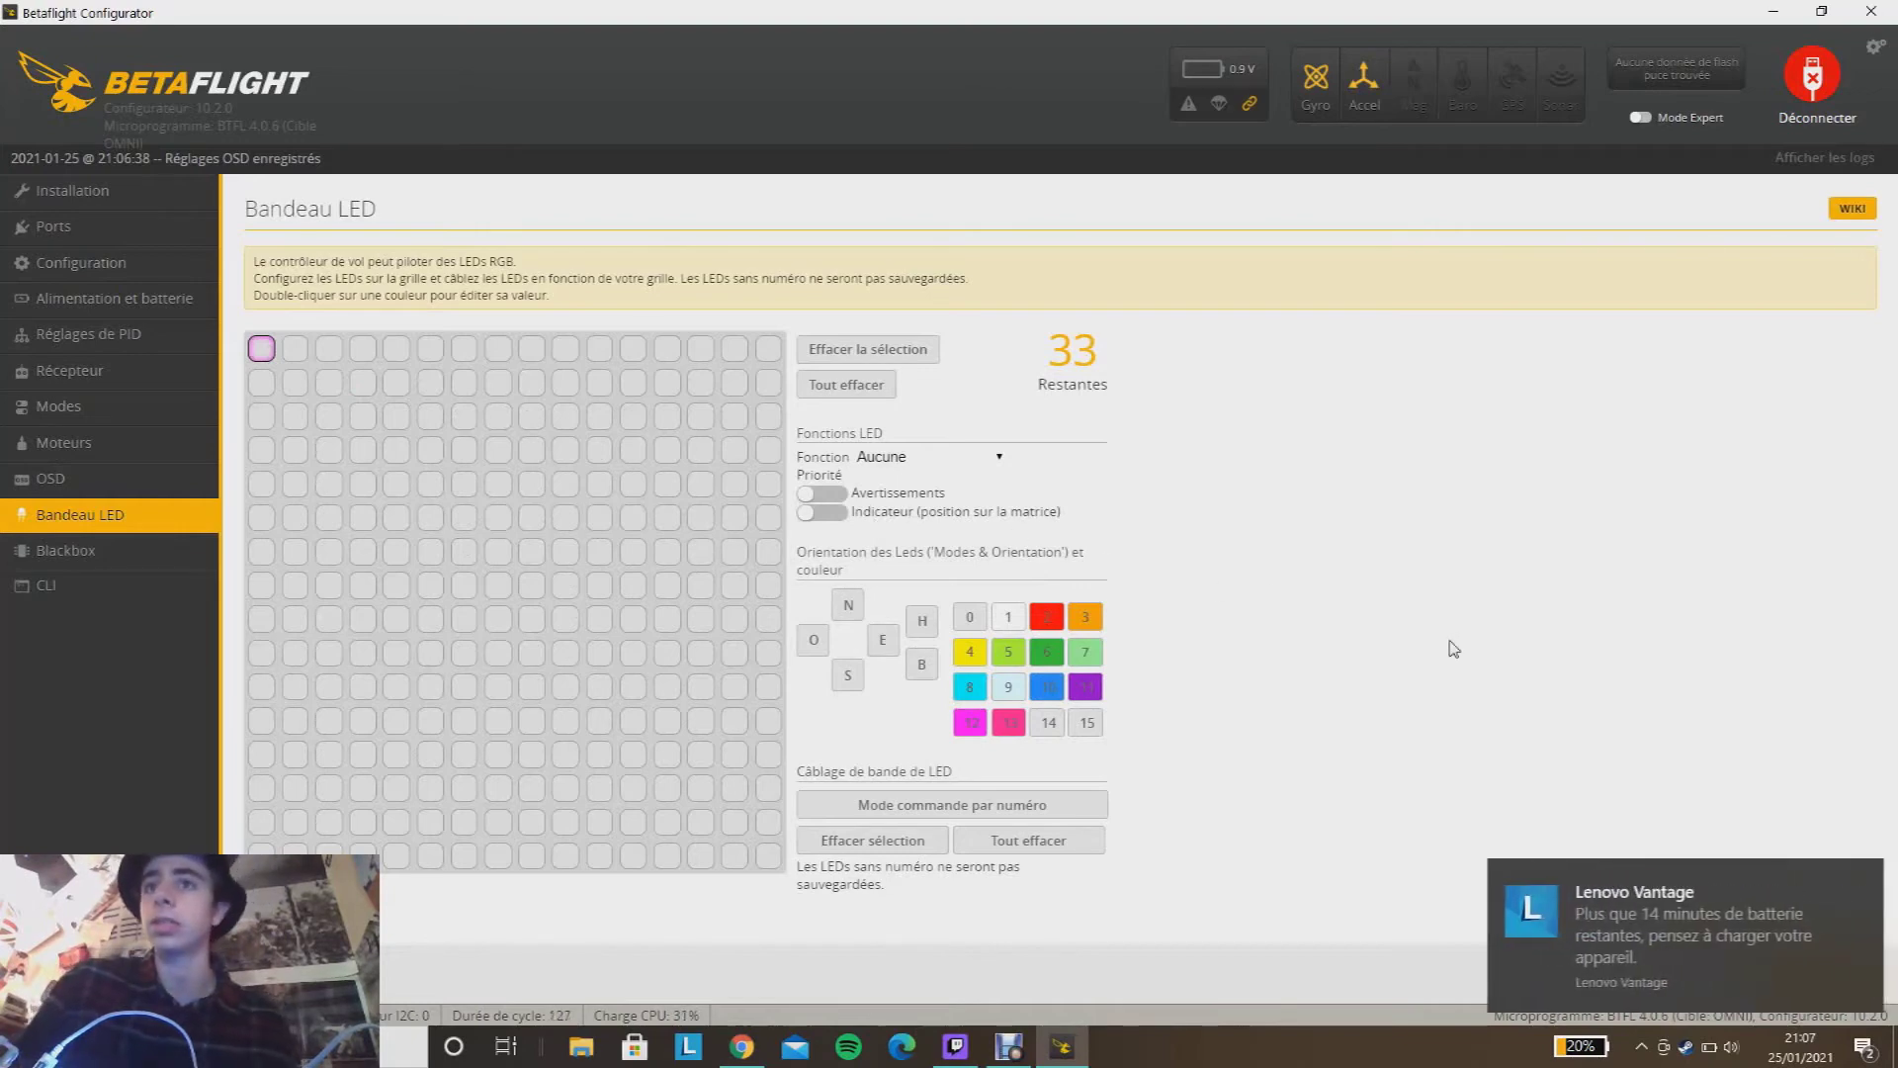
click(1863, 882)
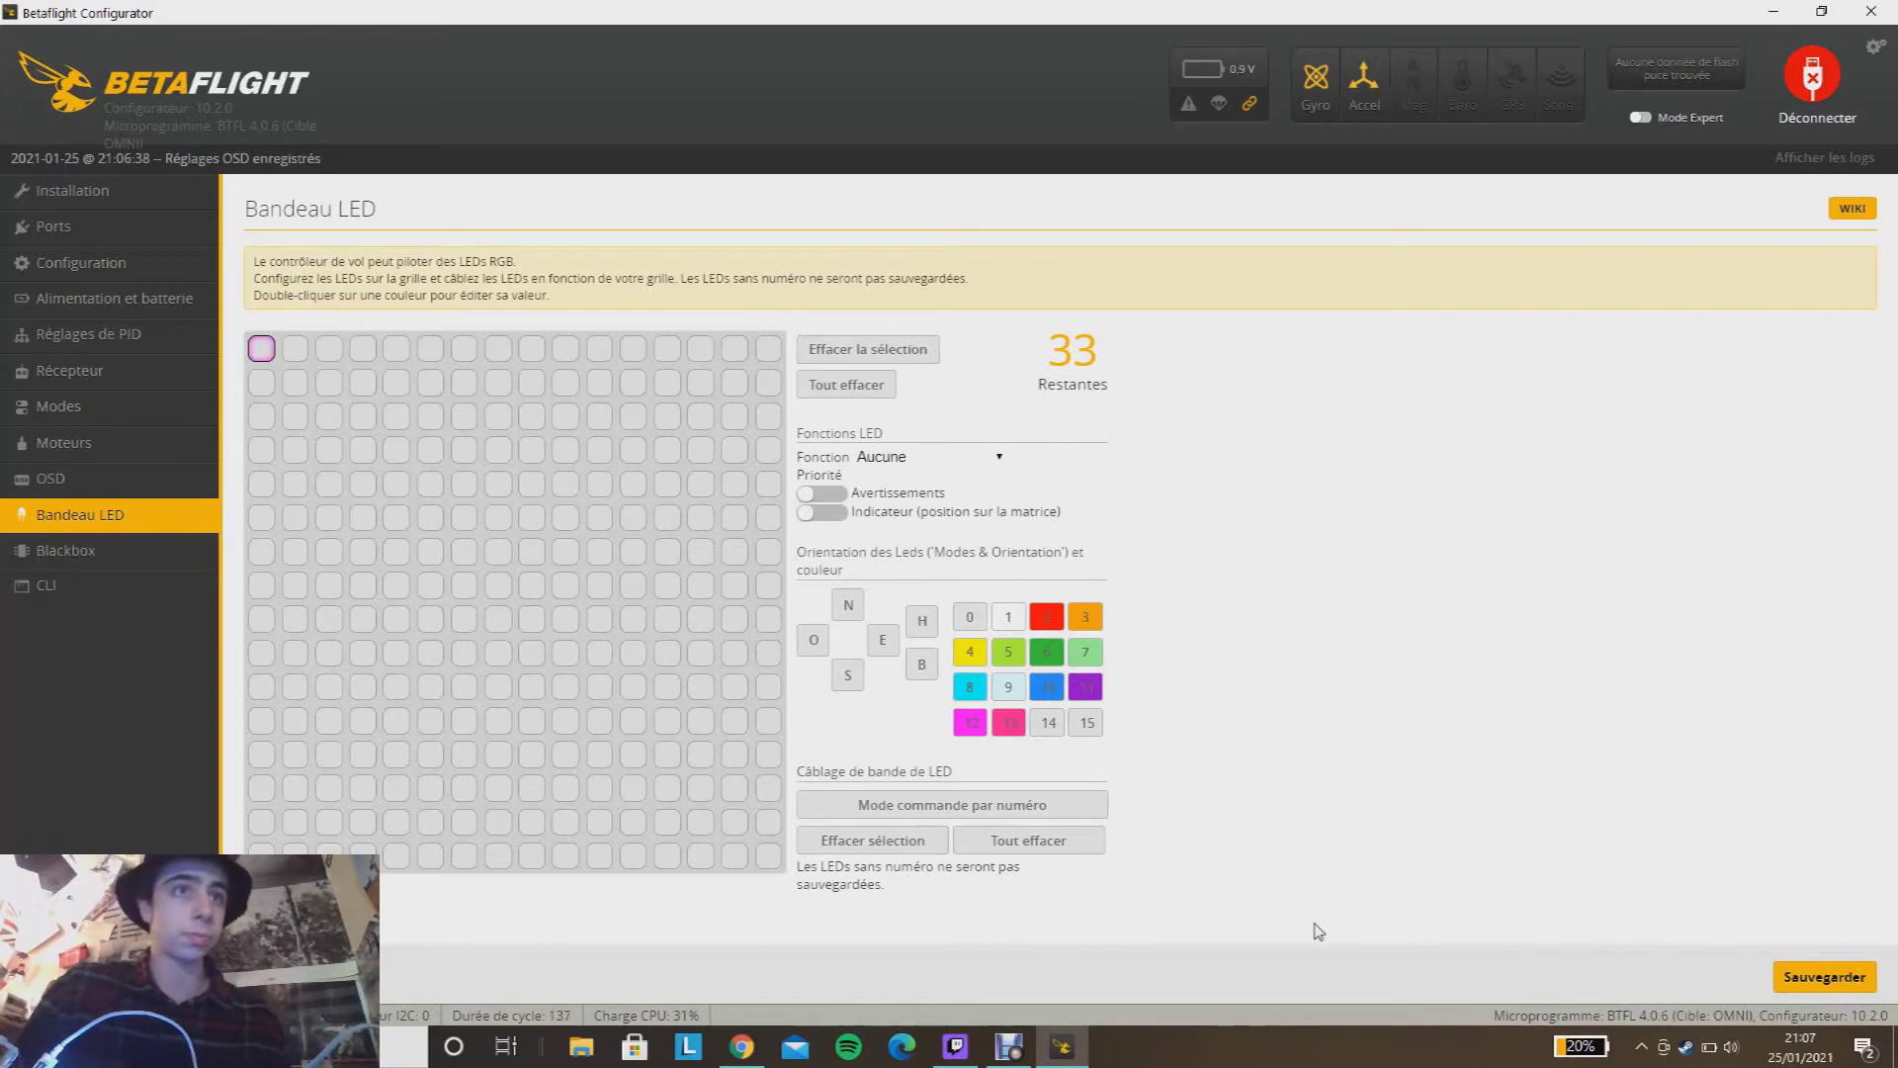
Step: Return to the Installation overview and disconnect the flight controller
click(67, 193)
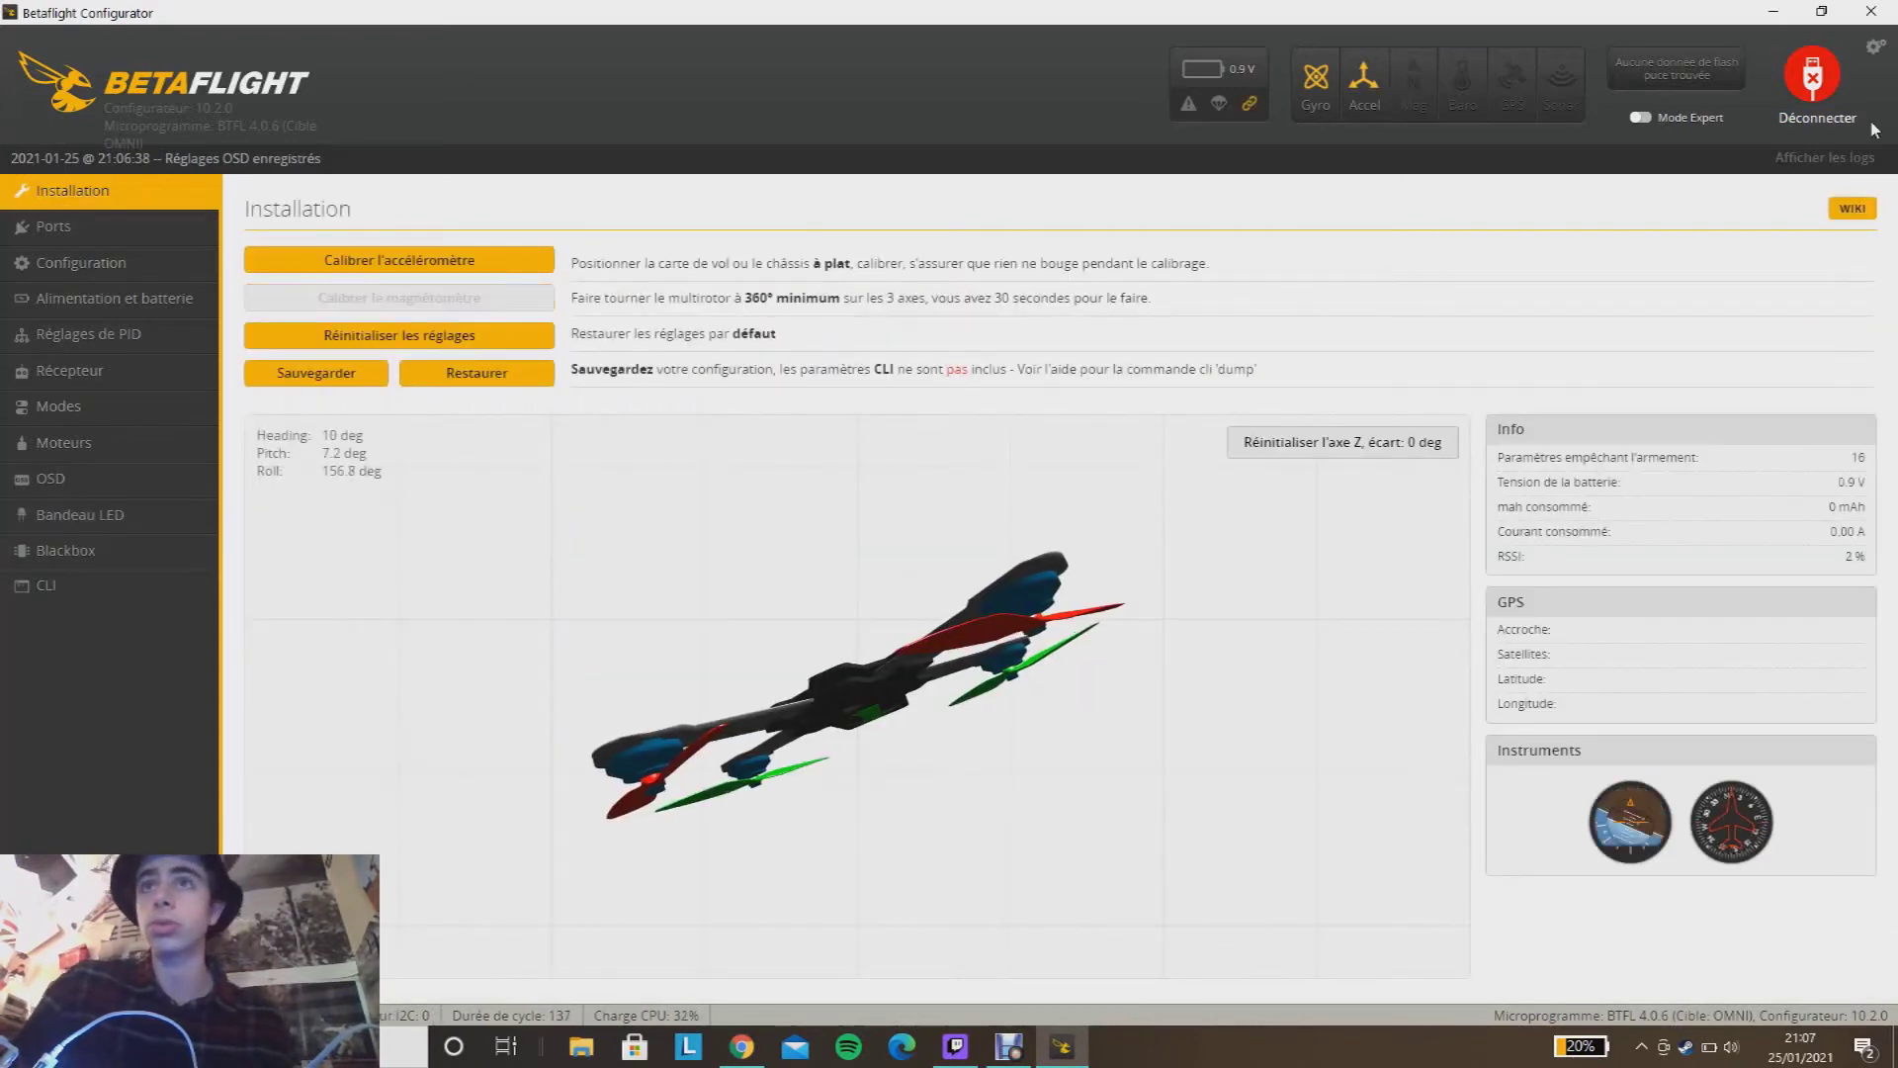
click(1813, 79)
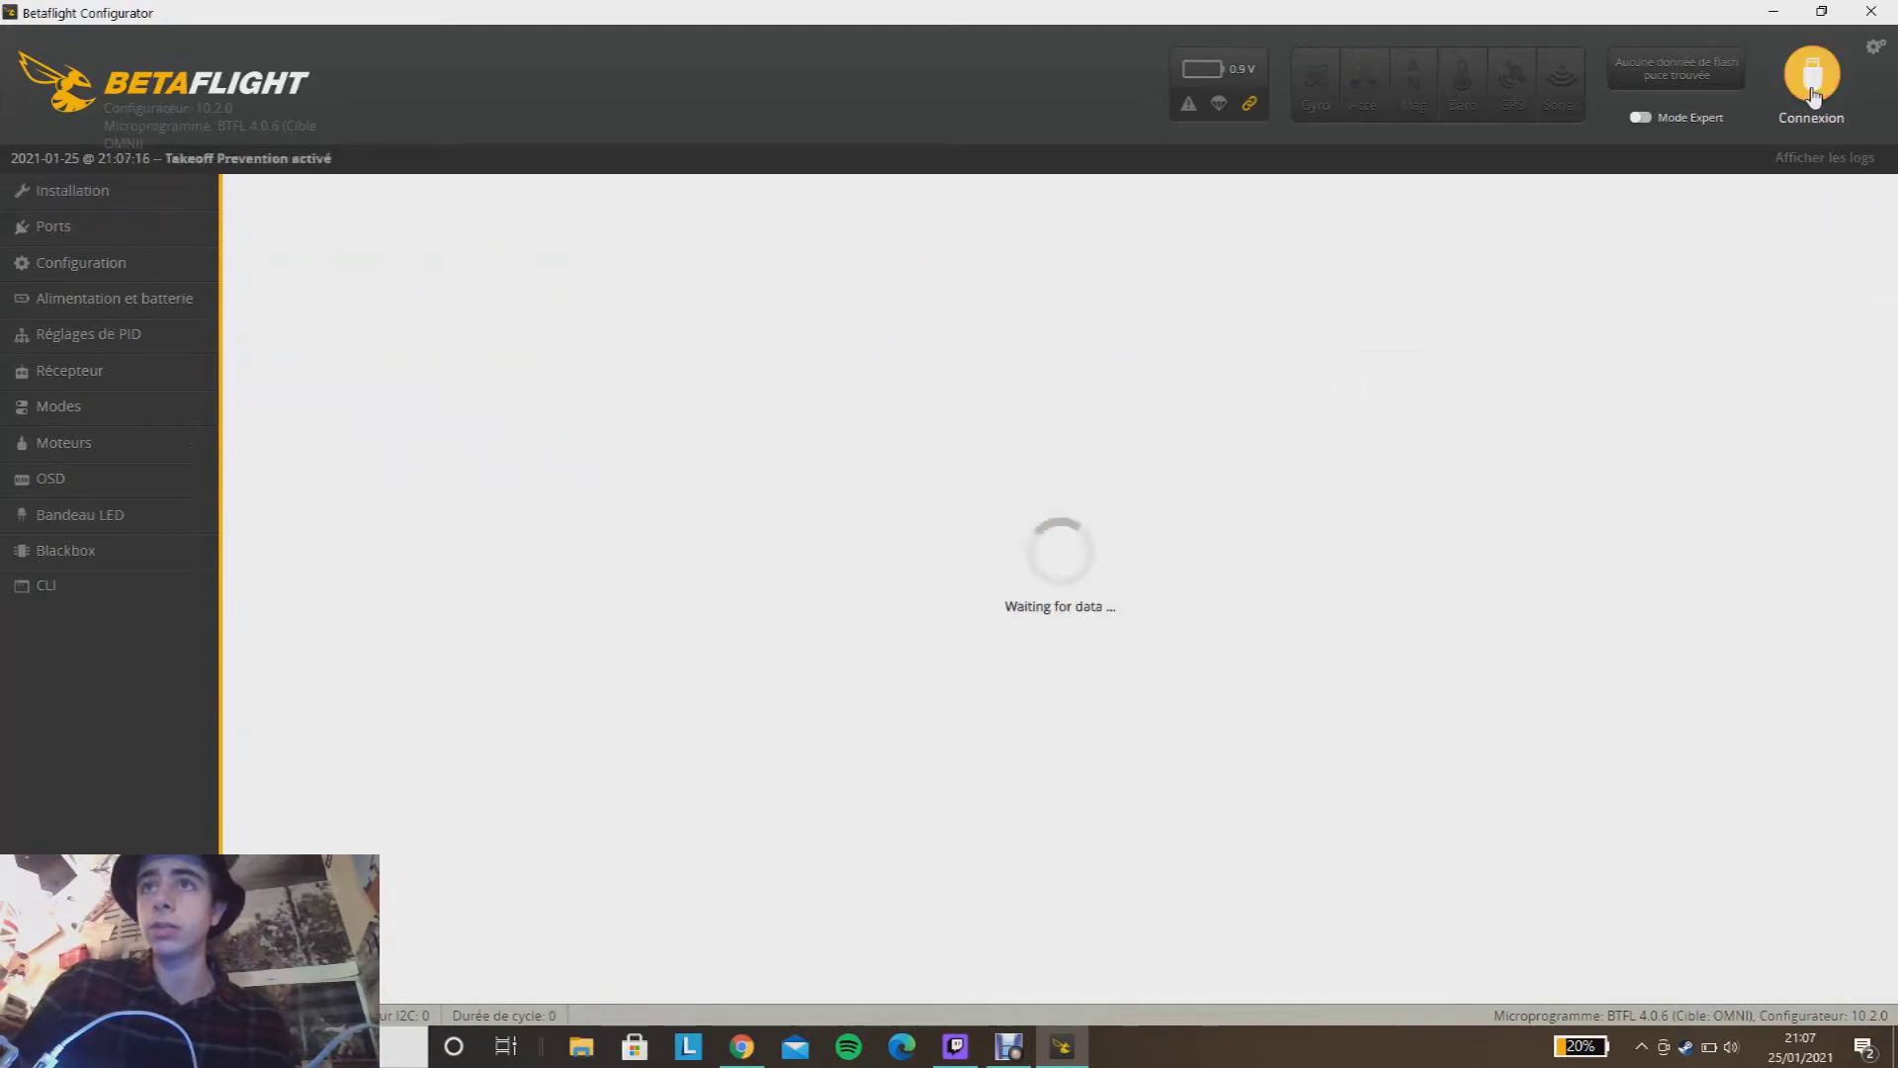